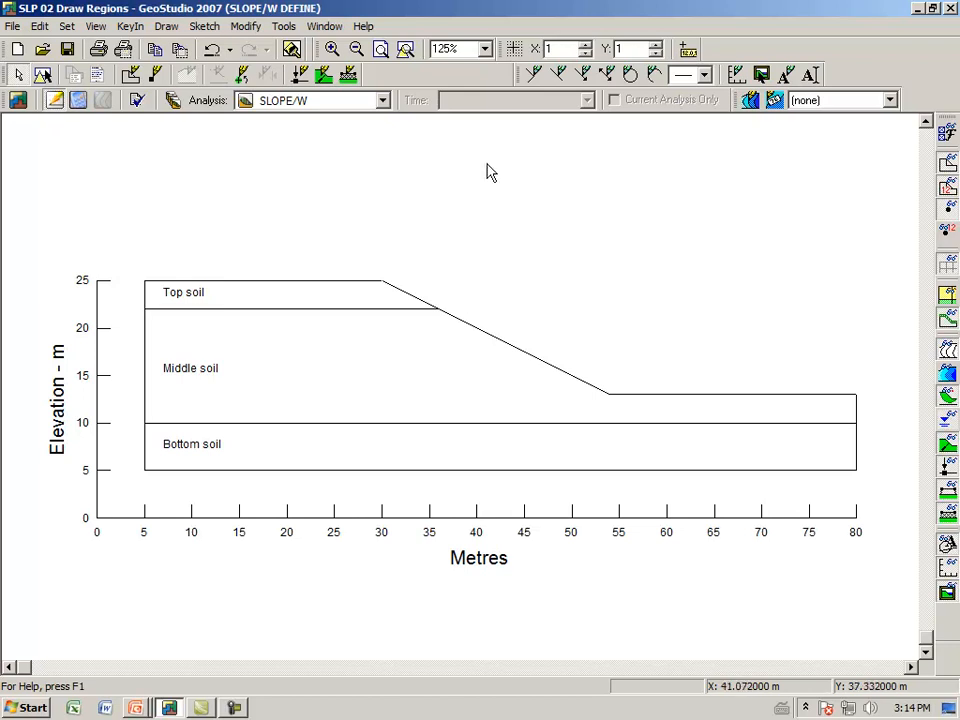
# Turn on the background snap grid for the slope drawing.
pyautogui.click(515, 50)
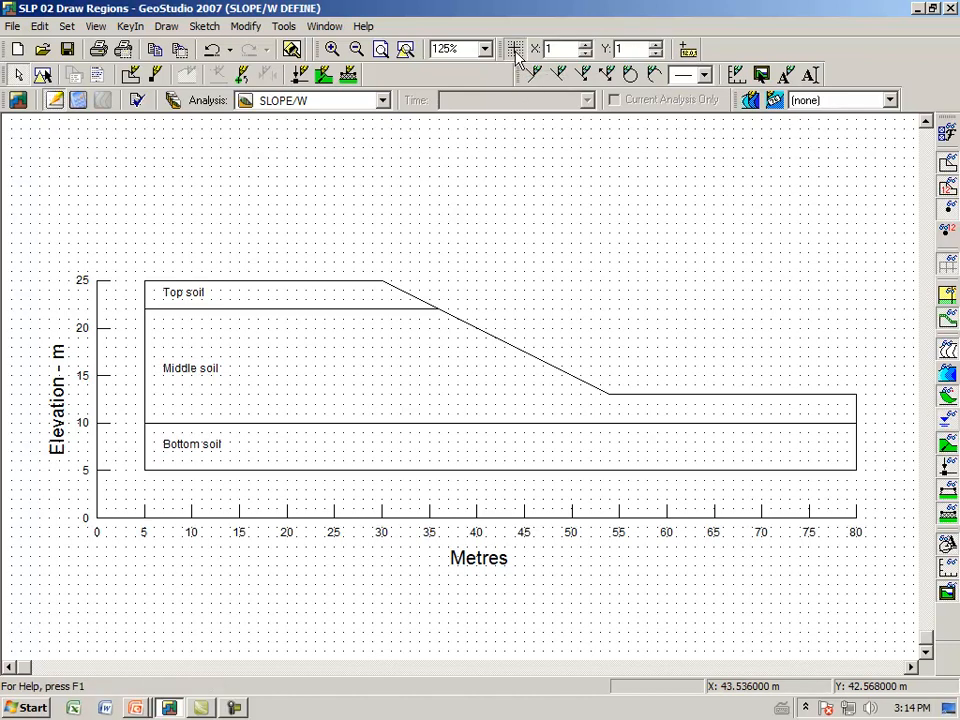
pyautogui.click(515, 50)
pyautogui.click(515, 50)
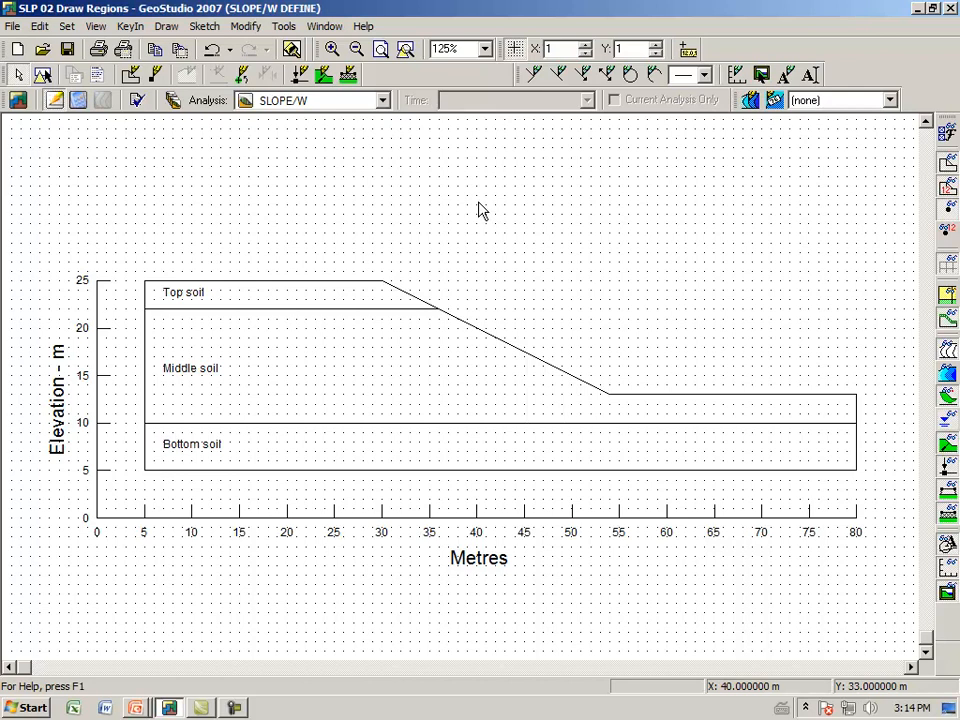
# Set the grid spacing to 0.7 in both X and Y.
pyautogui.click(588, 46)
pyautogui.click(583, 57)
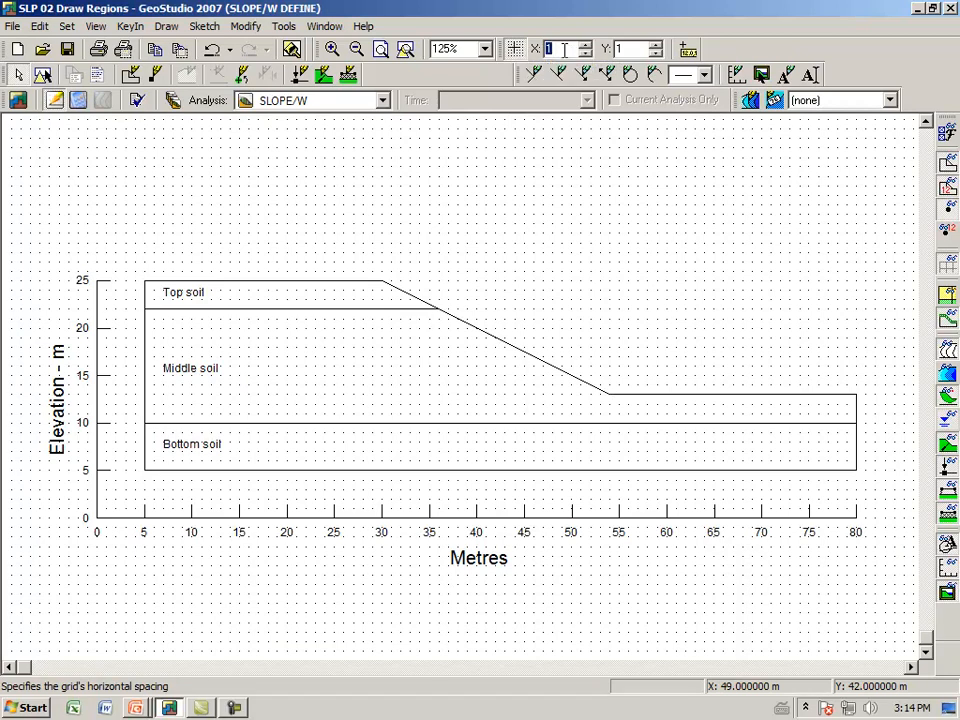
pyautogui.write('0.7')
pyautogui.click(626, 51)
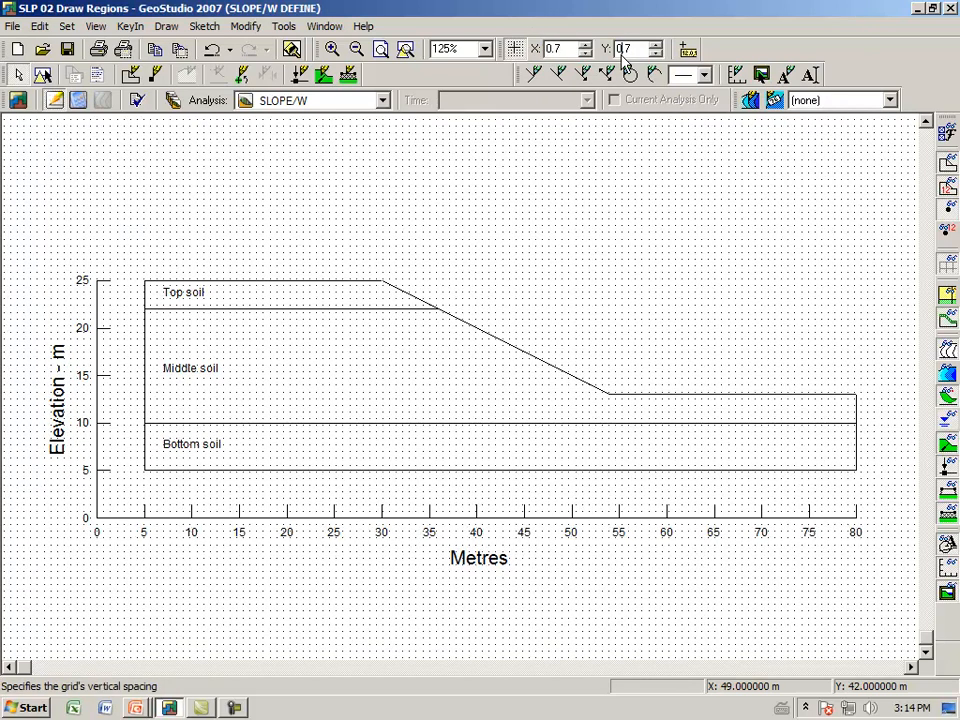
# Set the grid spacing to 1 in both X and Y.
pyautogui.click(567, 49)
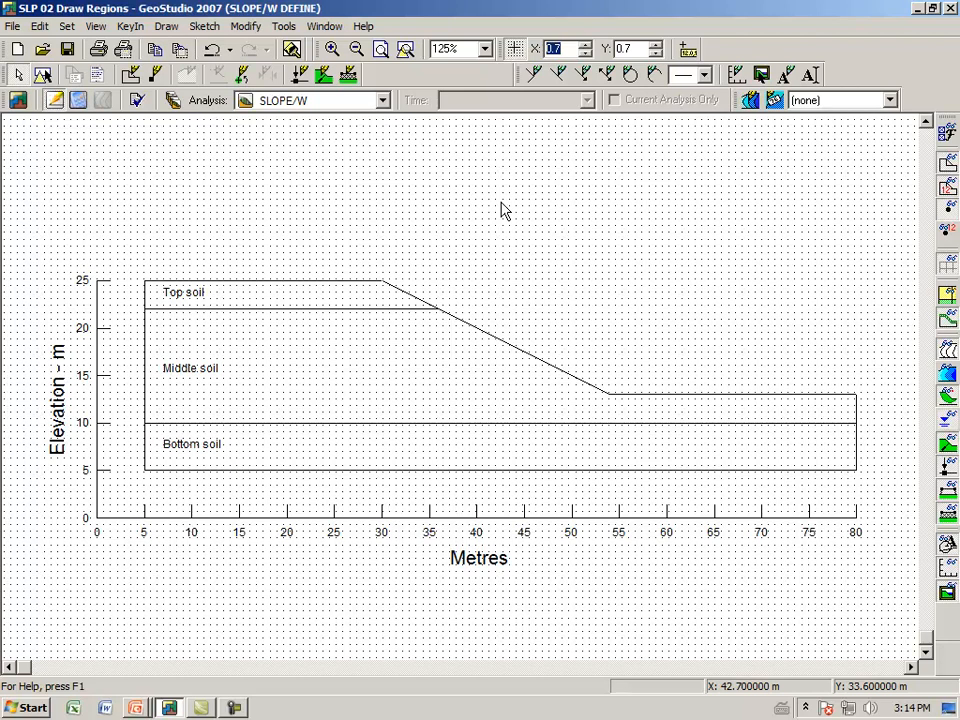
pyautogui.write('1')
pyautogui.press('Tab')
pyautogui.write('1')
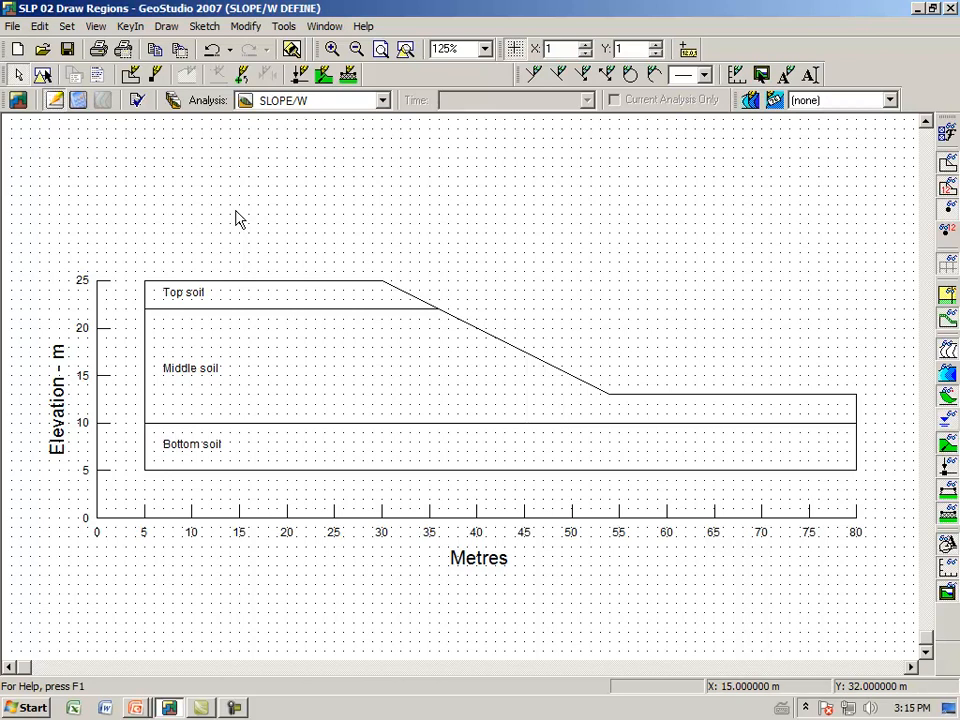
# Draw points at (5, 25), (30, 25) and (36, 22) m along the top soil outline.
pyautogui.click(168, 28)
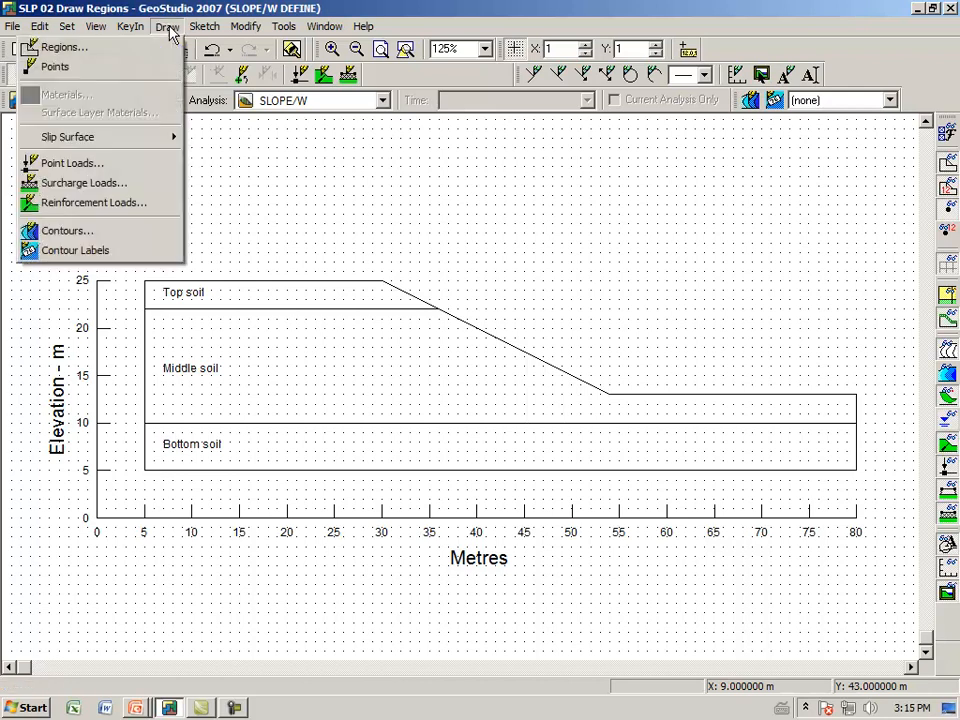
pyautogui.click(164, 77)
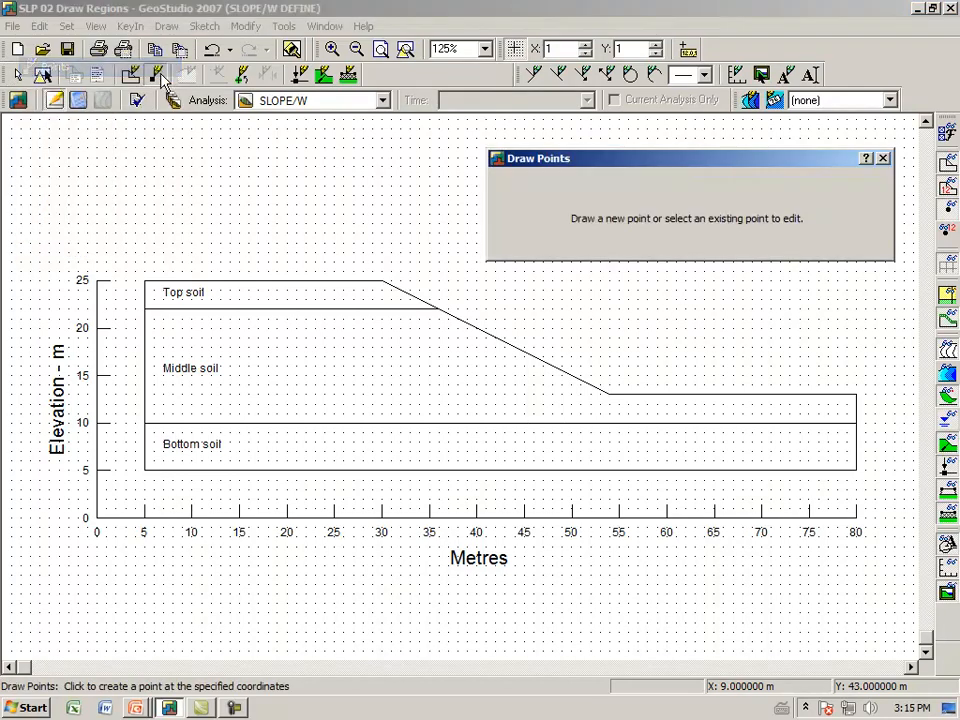
pyautogui.click(144, 280)
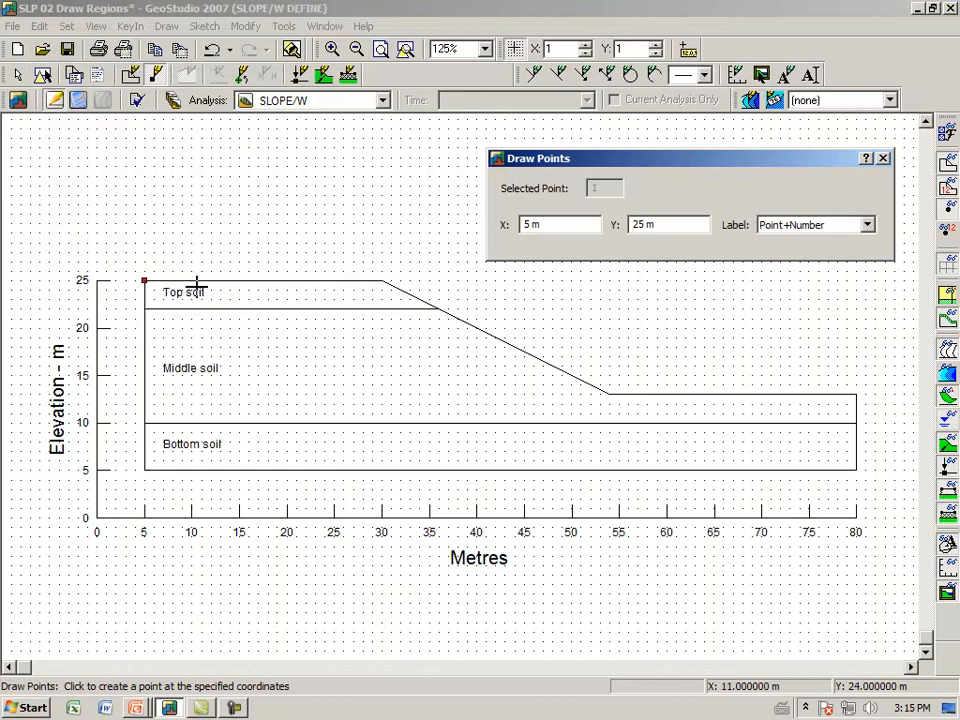
pyautogui.click(381, 280)
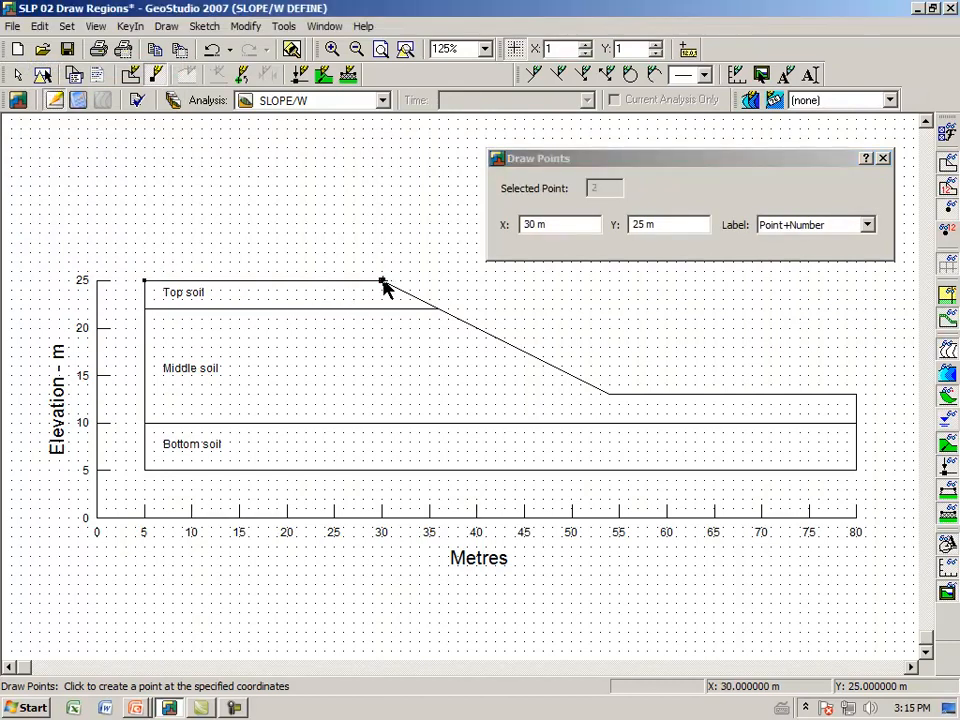
pyautogui.click(439, 309)
pyautogui.moveTo(496, 240)
pyautogui.mouseDown()
pyautogui.moveTo(727, 237)
pyautogui.moveTo(626, 197)
pyautogui.moveTo(497, 241)
pyautogui.mouseUp()
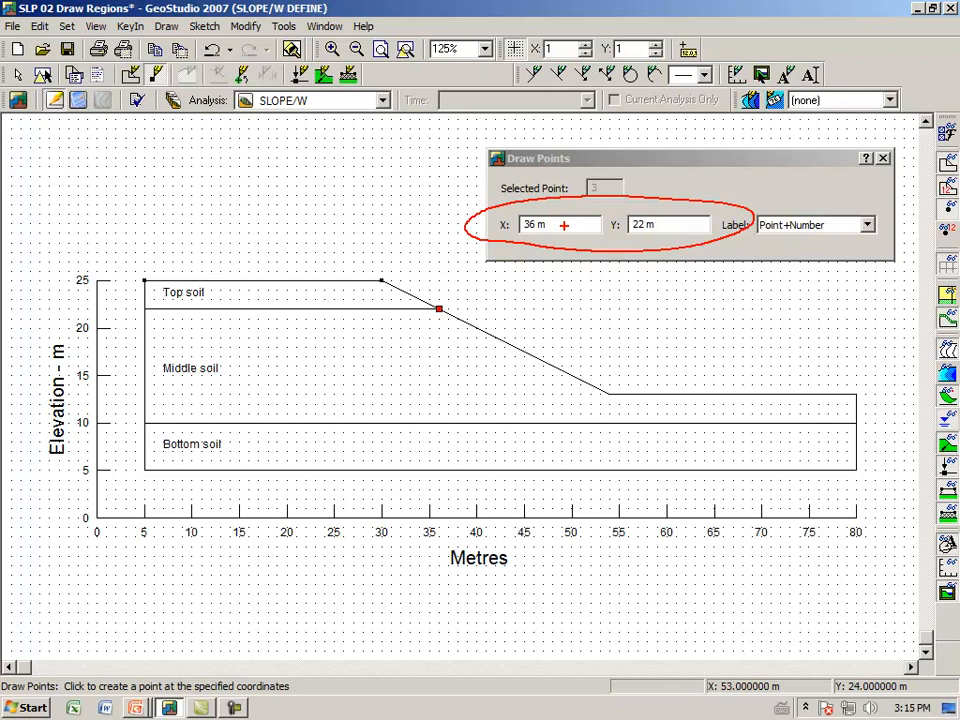
pyautogui.press('Escape')
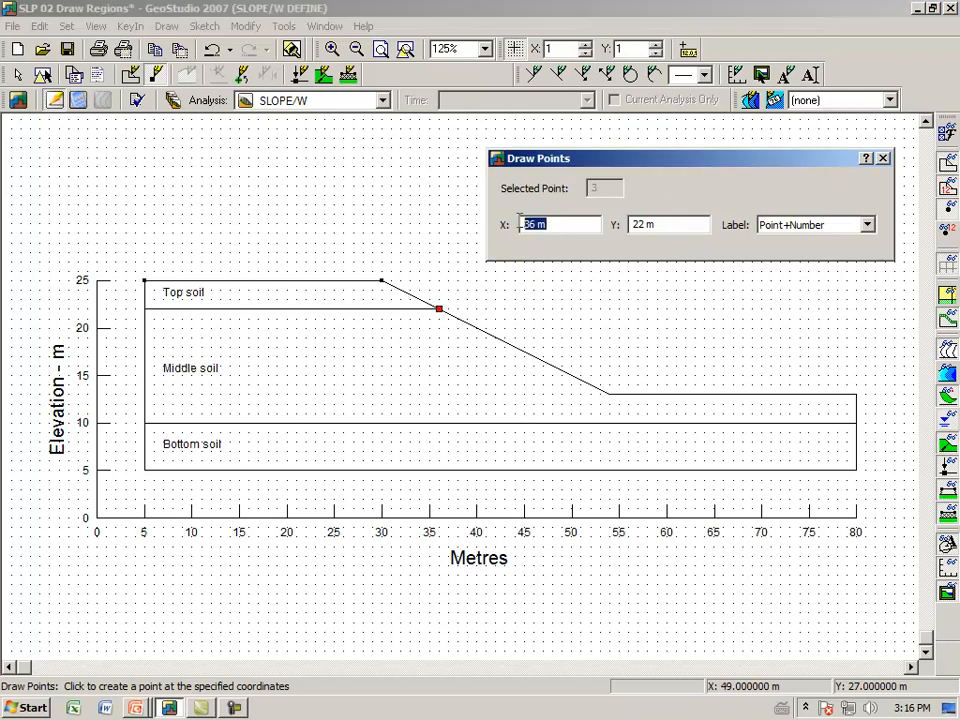
# Set the X coordinate of the point where the top soil boundary meets the slope to 35 m, and undo that change.
pyautogui.write('35')
pyautogui.press('Tab')
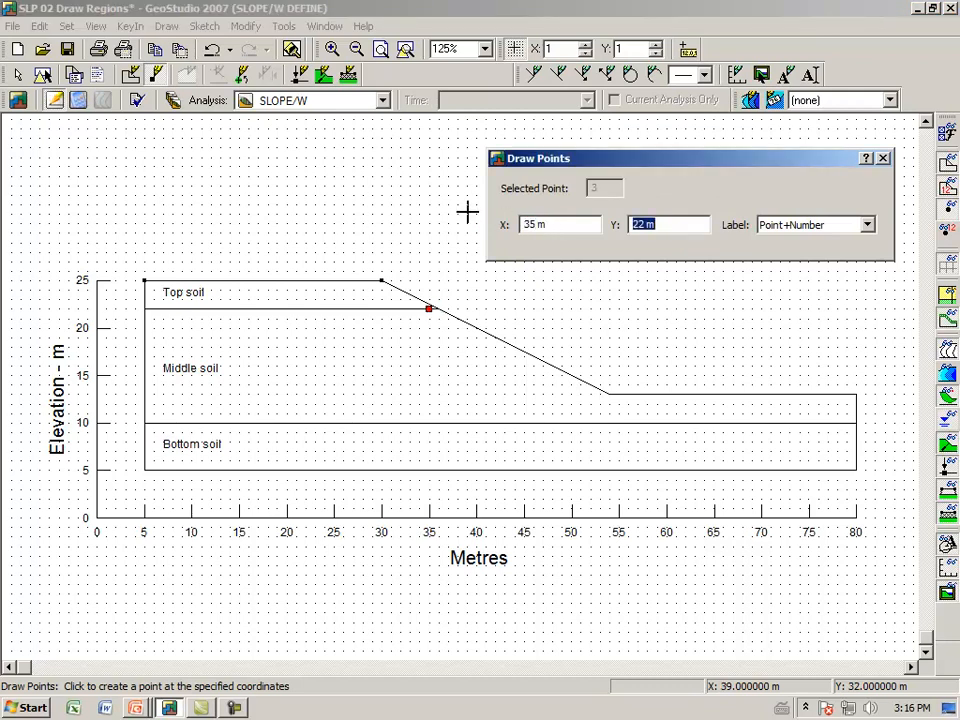
pyautogui.moveTo(575, 226); pyautogui.dragTo(502, 223)
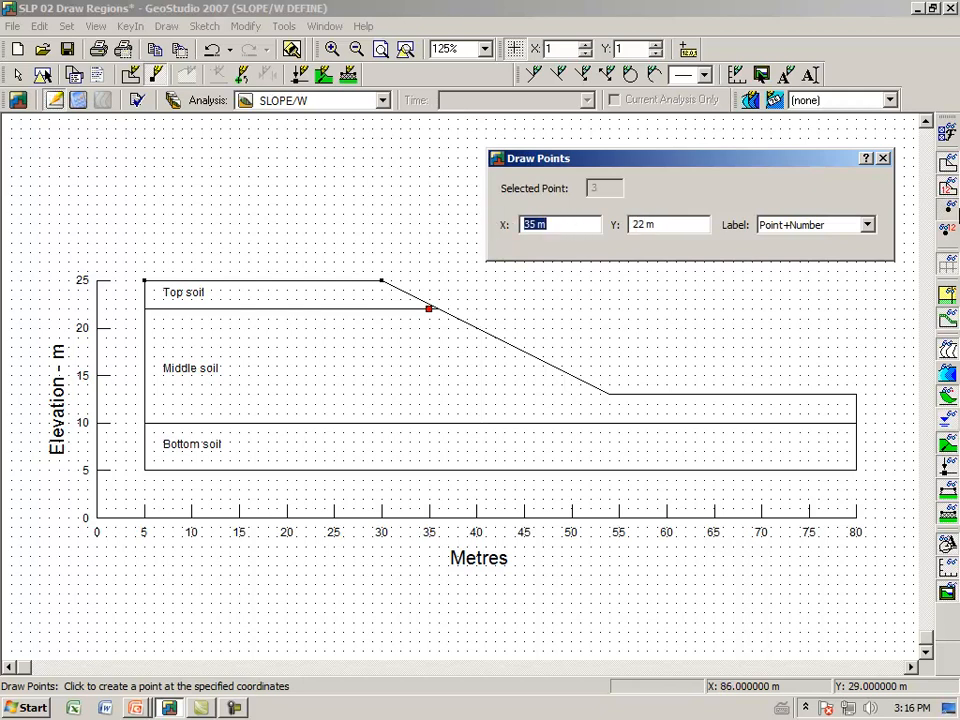
pyautogui.click(883, 158)
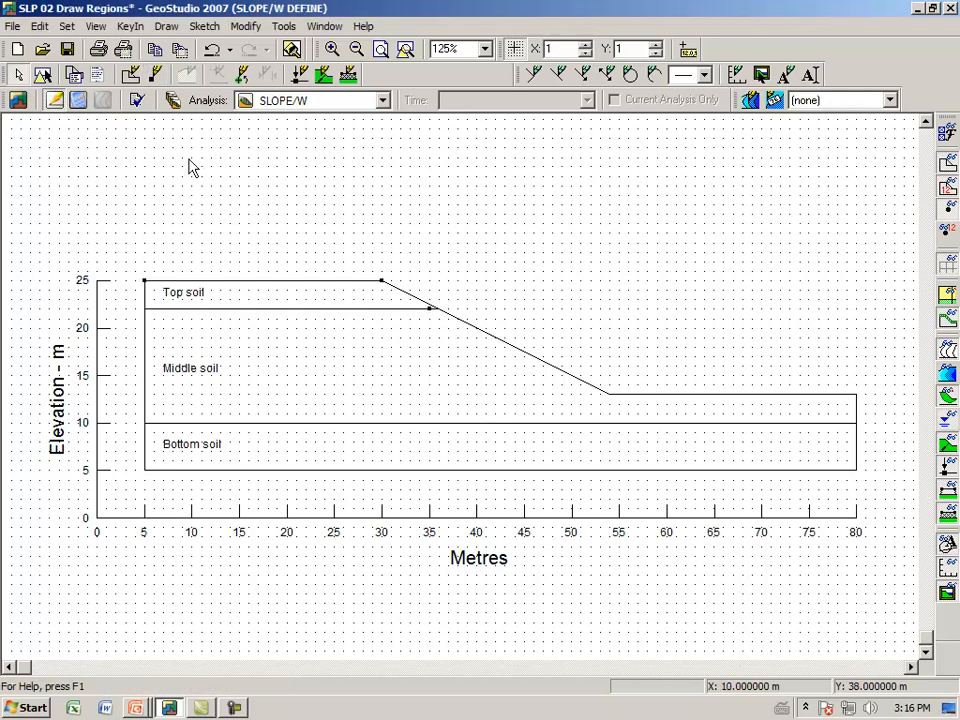
pyautogui.click(211, 49)
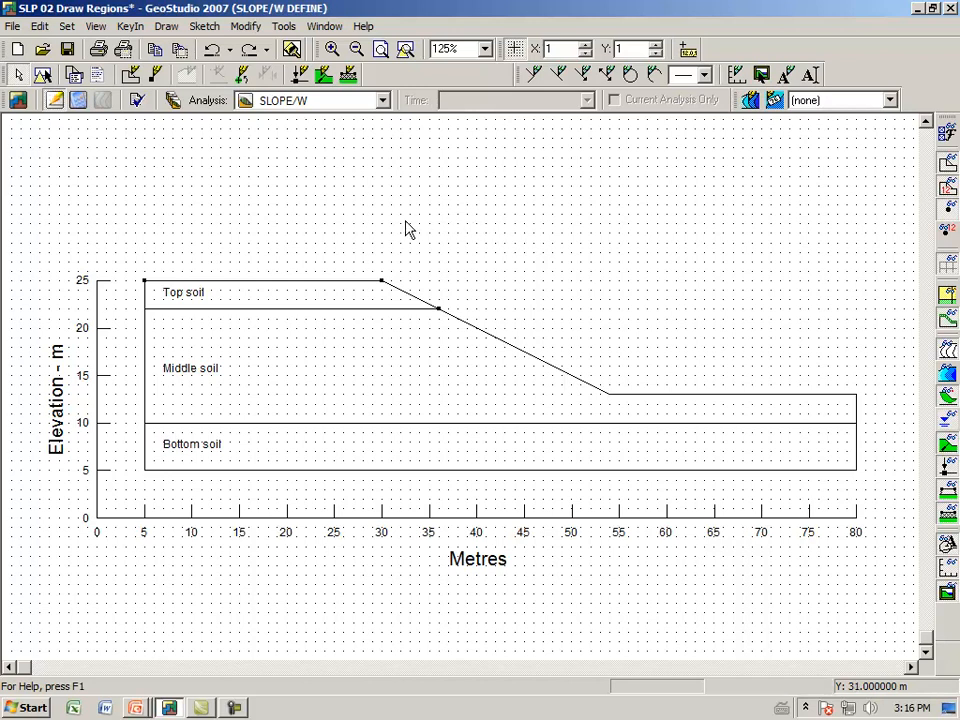
# Draw the top soil region through (5, 22), (5, 25), (30, 25) and (36, 22) m and close it.
pyautogui.click(166, 27)
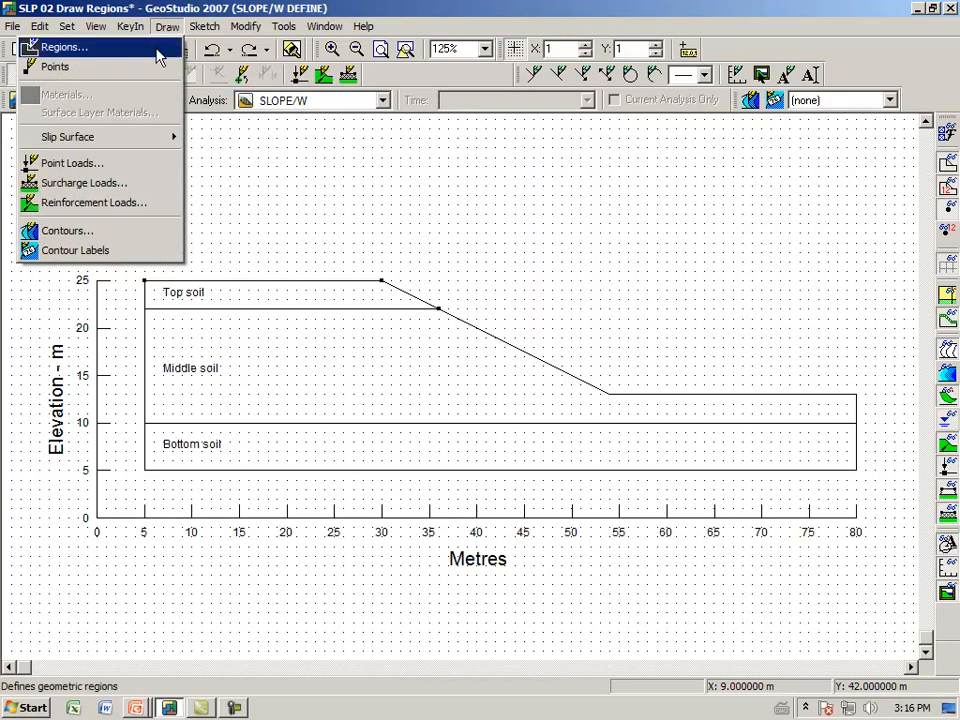
pyautogui.click(157, 48)
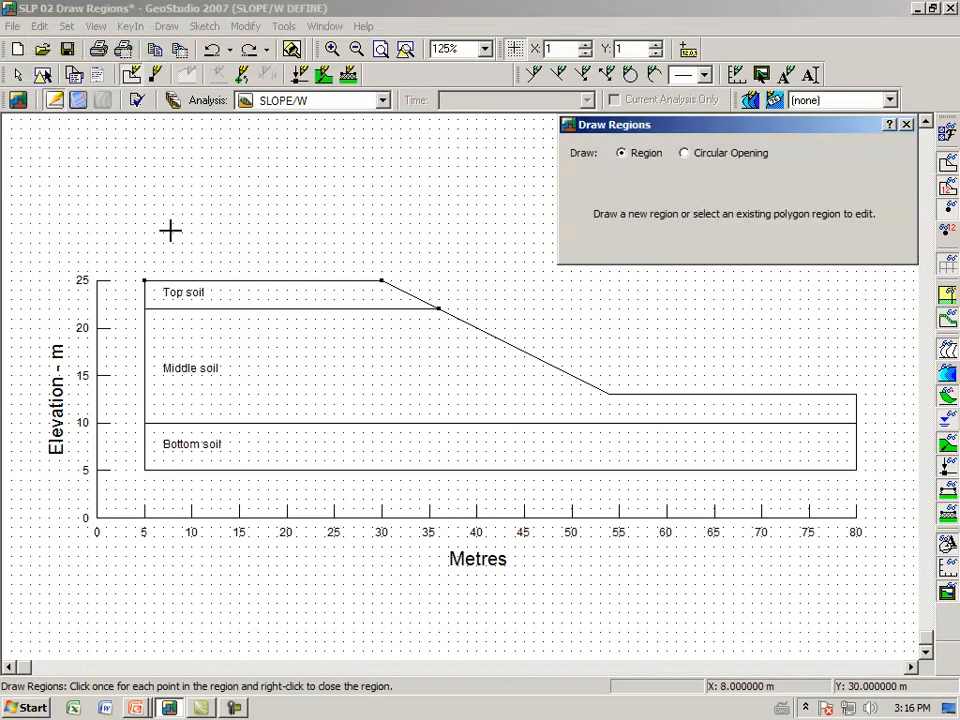
pyautogui.click(145, 309)
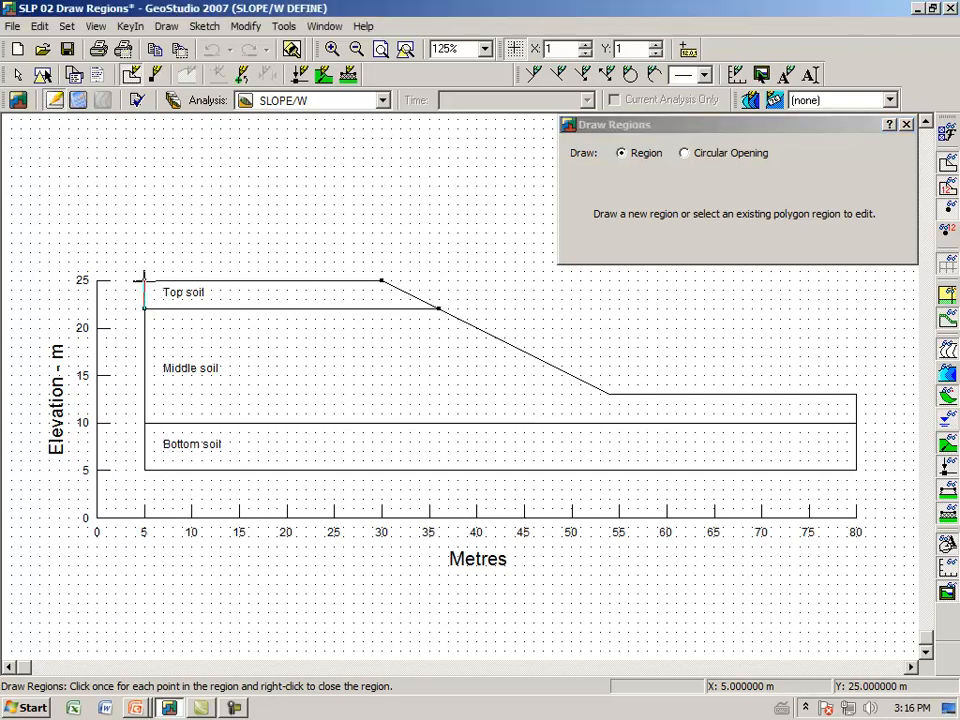
pyautogui.click(145, 280)
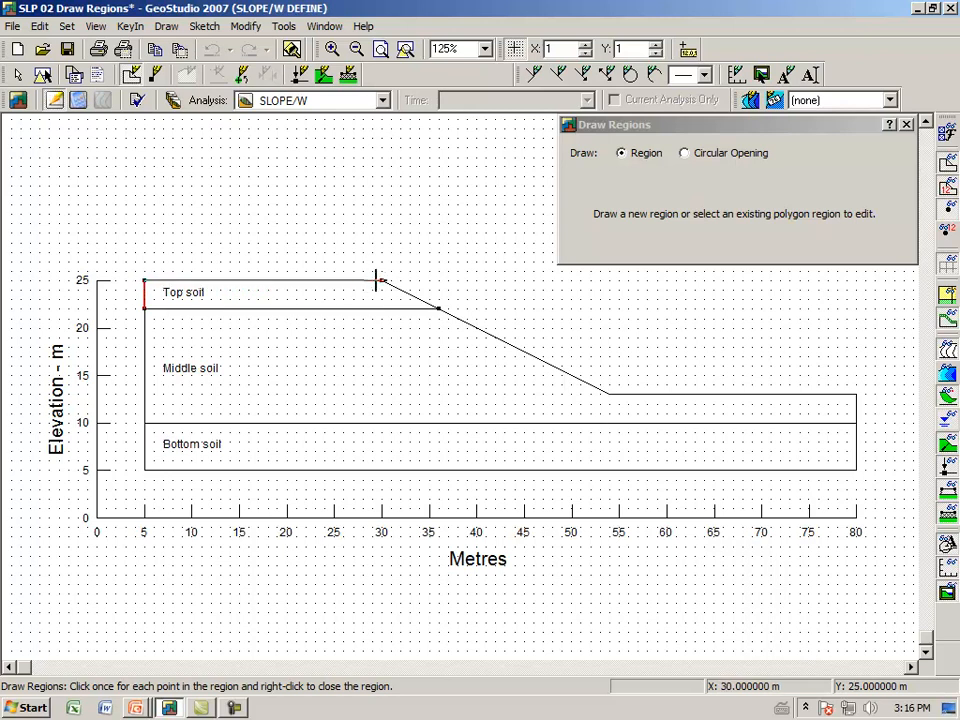
pyautogui.click(383, 281)
pyautogui.click(438, 308)
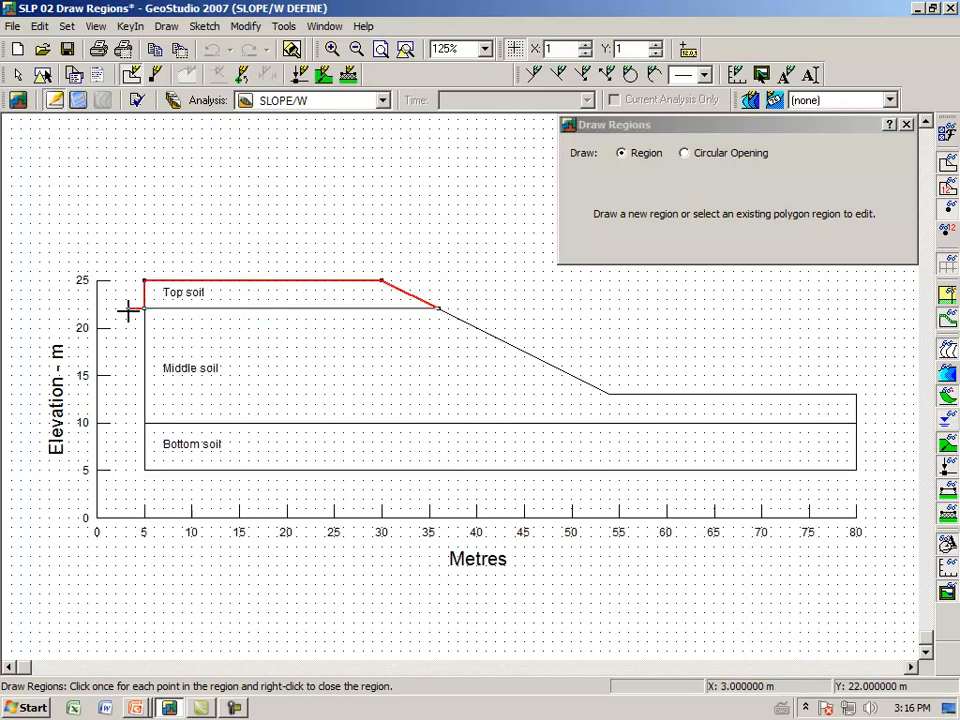
pyautogui.click(143, 310)
pyautogui.rightClick(143, 310)
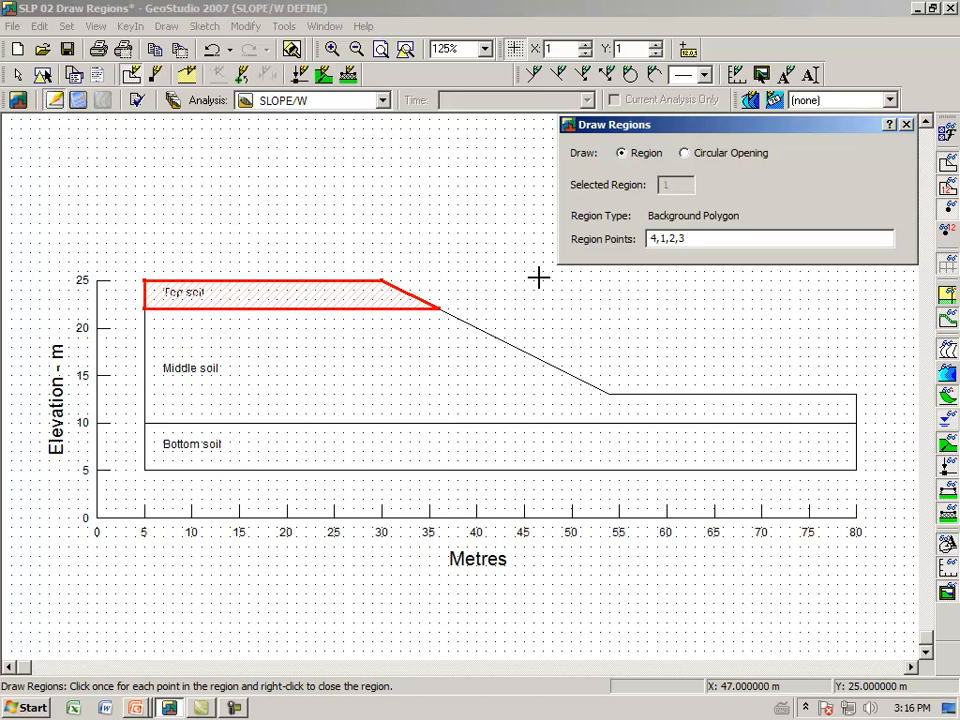
pyautogui.hotkey('ctrl', '2')
pyautogui.moveTo(625, 274)
pyautogui.mouseDown()
pyautogui.moveTo(669, 273)
pyautogui.moveTo(628, 210)
pyautogui.moveTo(645, 281)
pyautogui.mouseUp()
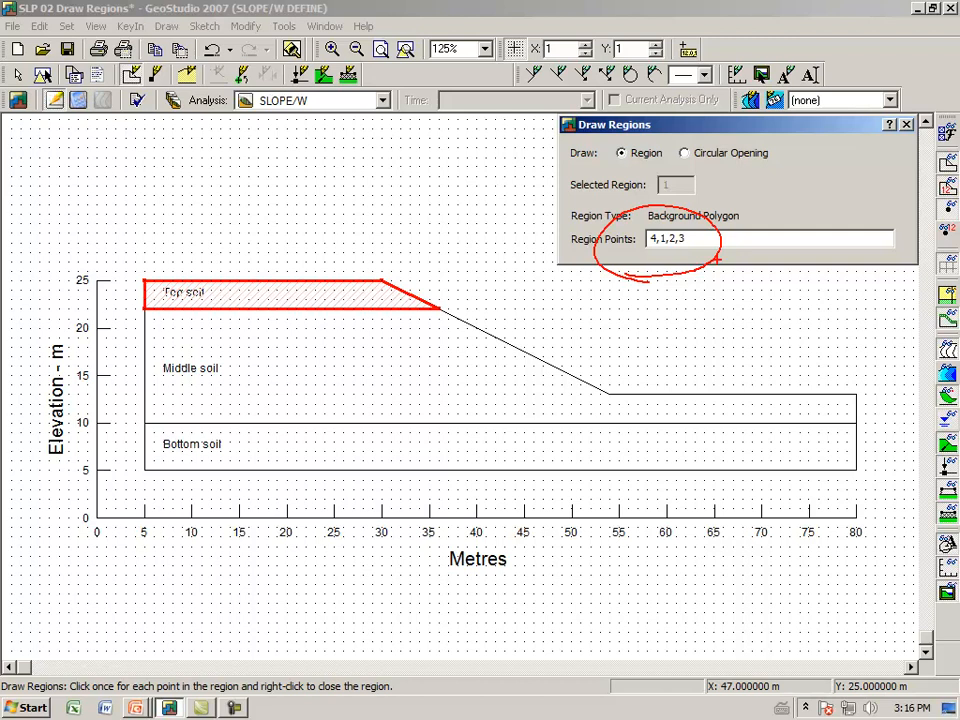
pyautogui.press('Escape')
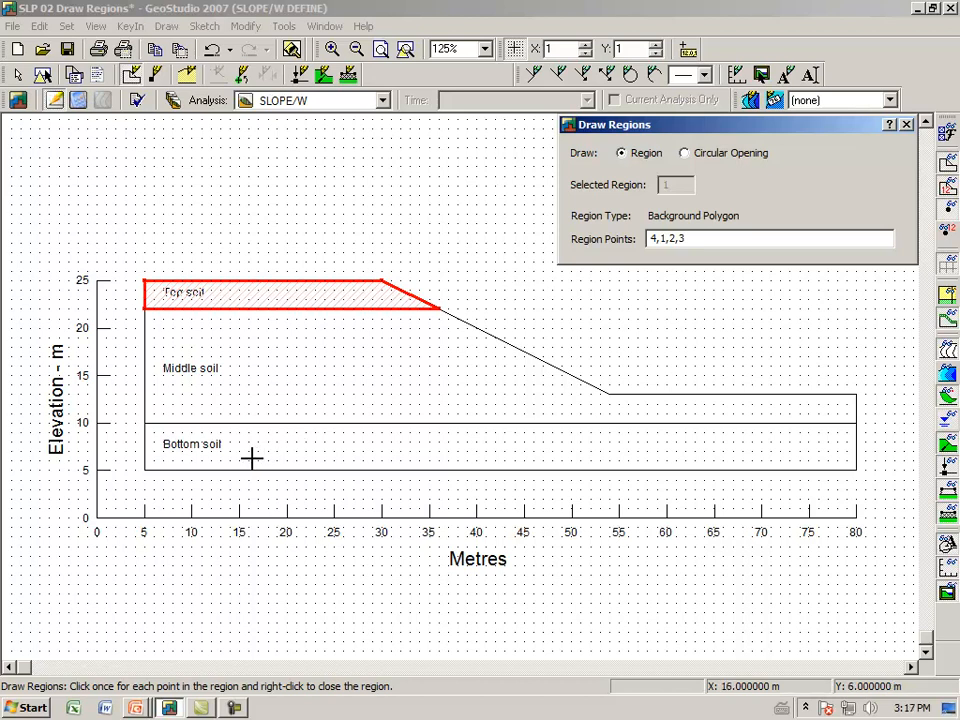
# Draw the bottom soil region through (5, 5), (5, 10), (80, 10) and (80, 5) m and close it.
pyautogui.click(144, 470)
pyautogui.click(144, 423)
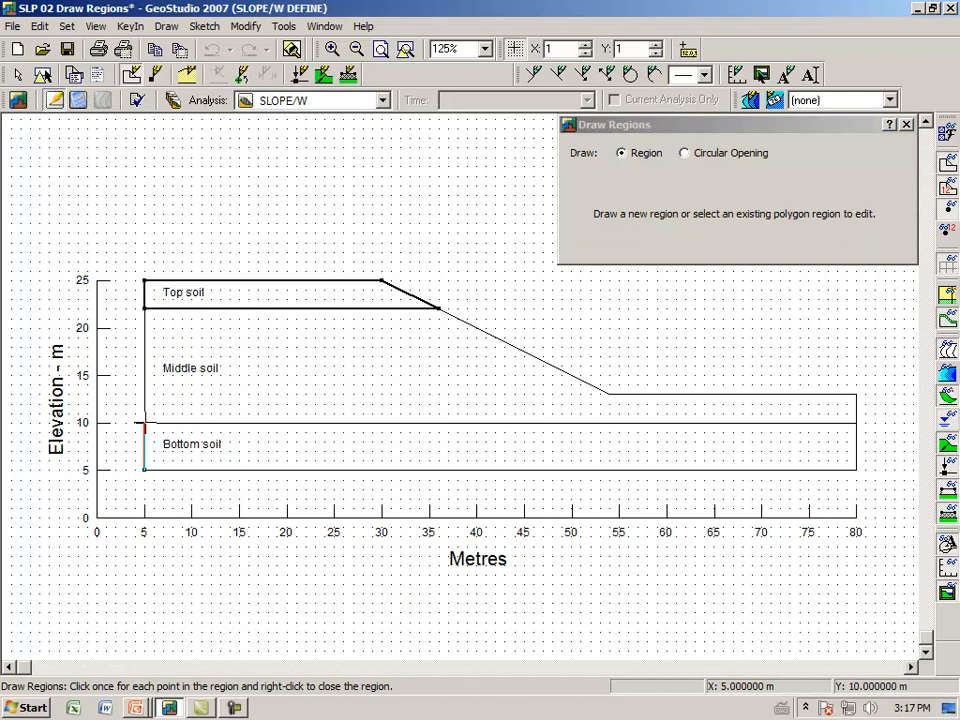
pyautogui.click(855, 423)
pyautogui.click(855, 470)
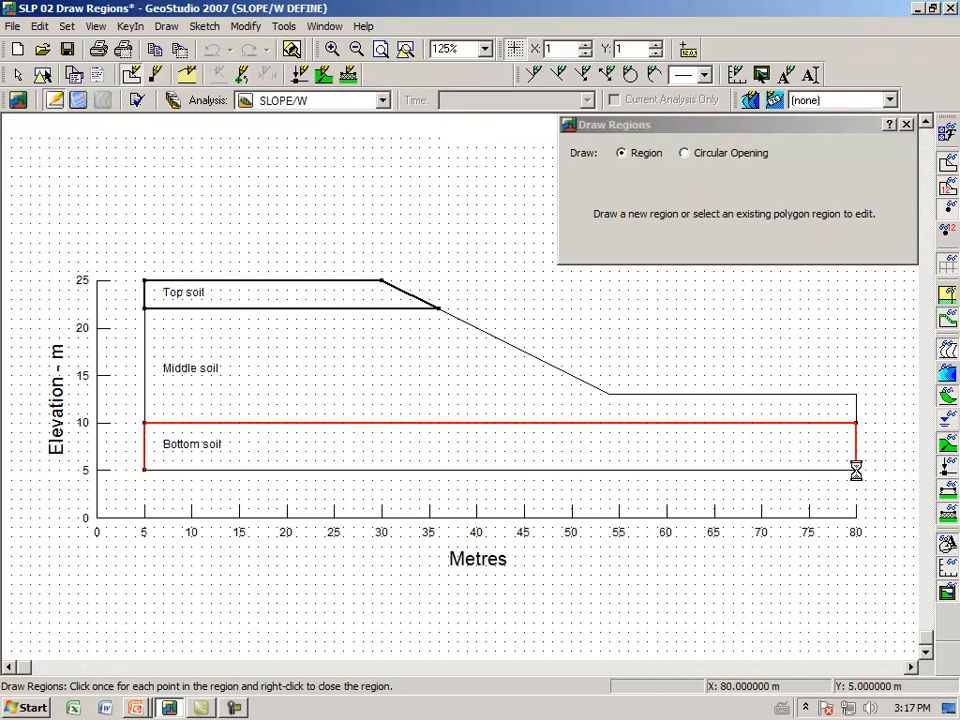
pyautogui.rightClick(456, 452)
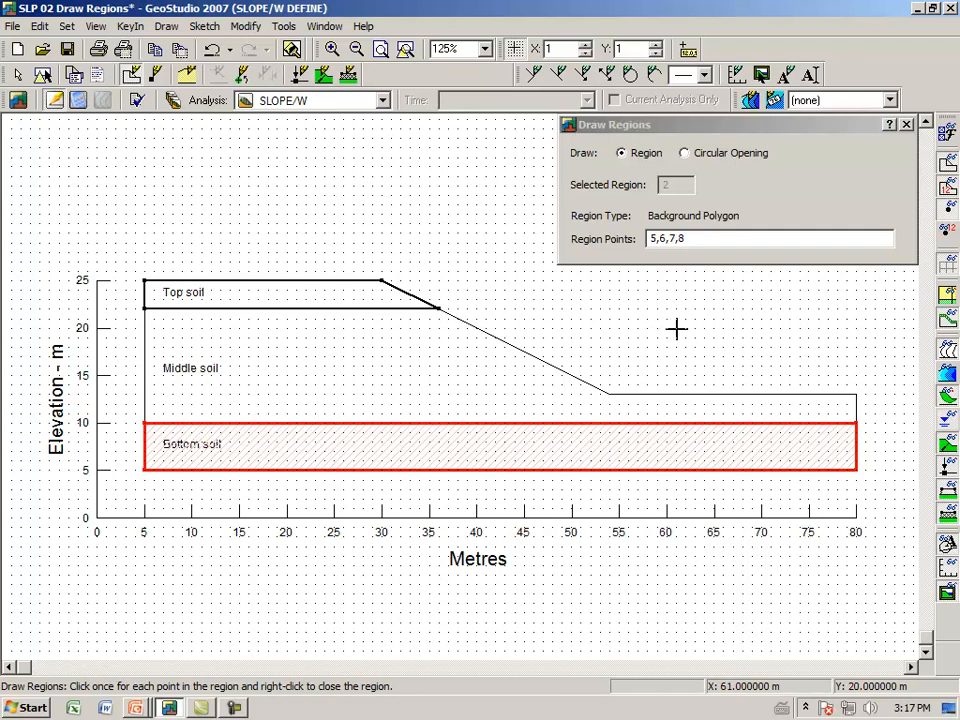
# Draw the closed middle soil region through (80, 10), (80, 13), (54, 13), (36, 22), (5, 22) and (5, 10) m, and finish drawing regions.
pyautogui.click(856, 424)
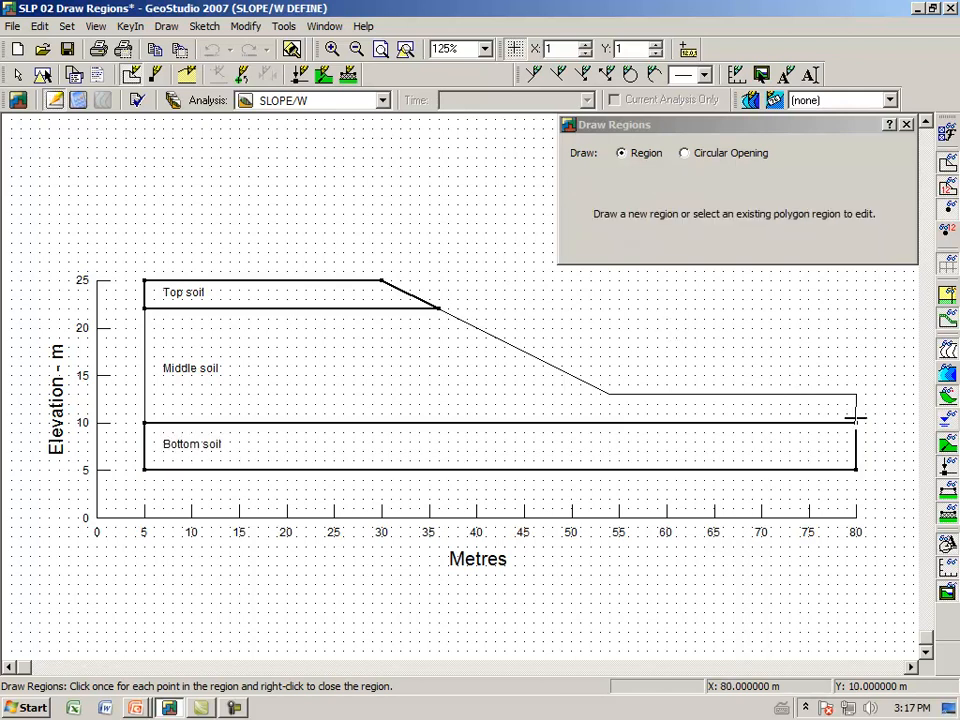
pyautogui.click(856, 394)
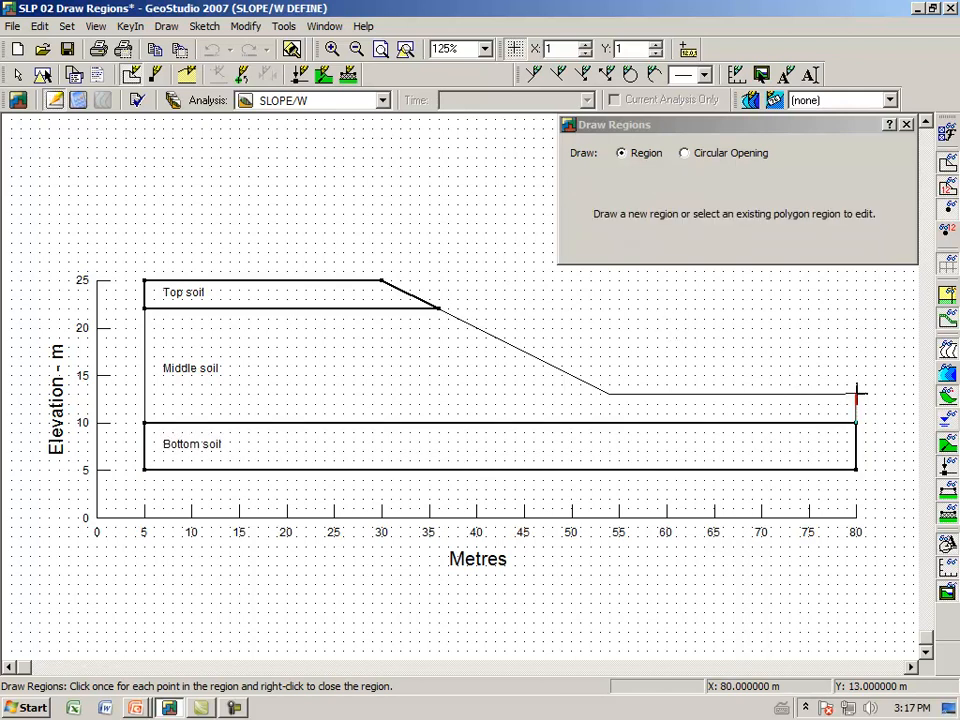
pyautogui.click(609, 394)
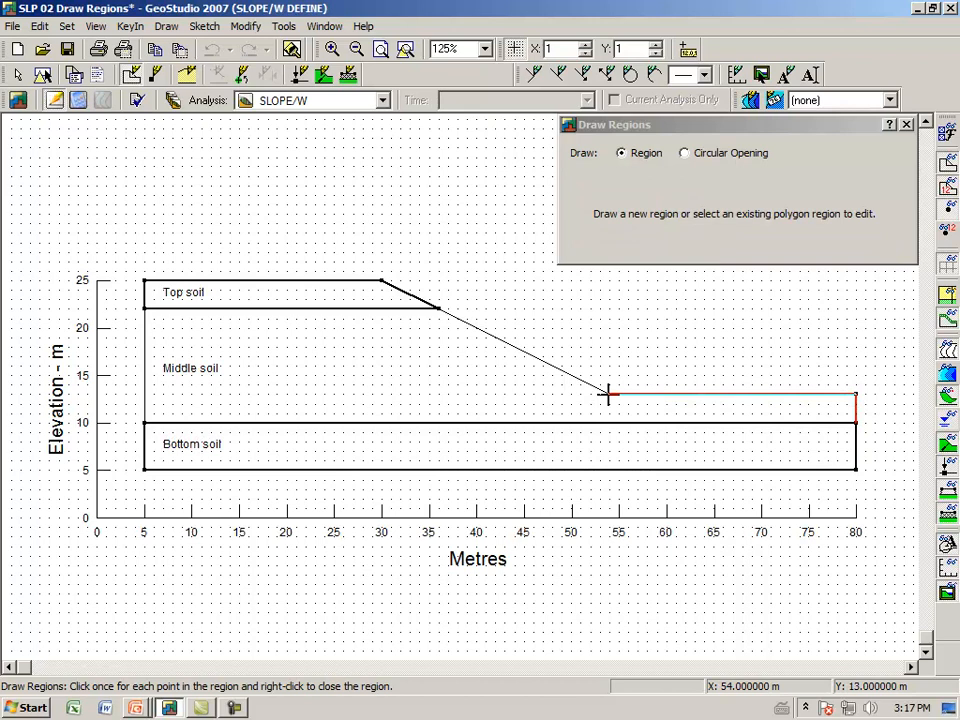
pyautogui.click(435, 308)
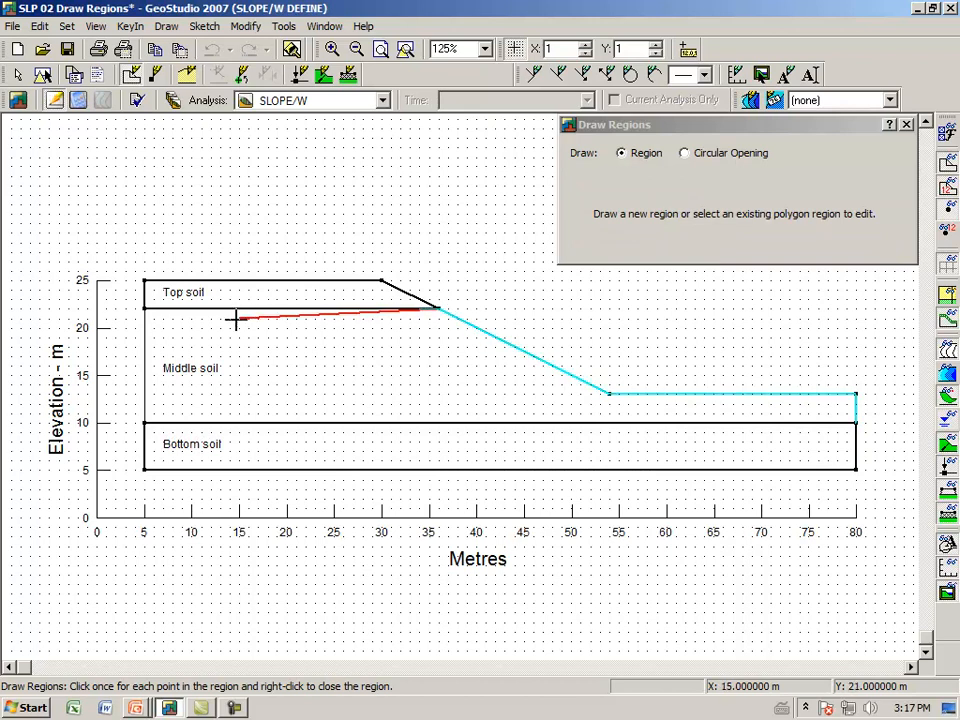
pyautogui.click(144, 308)
pyautogui.click(144, 422)
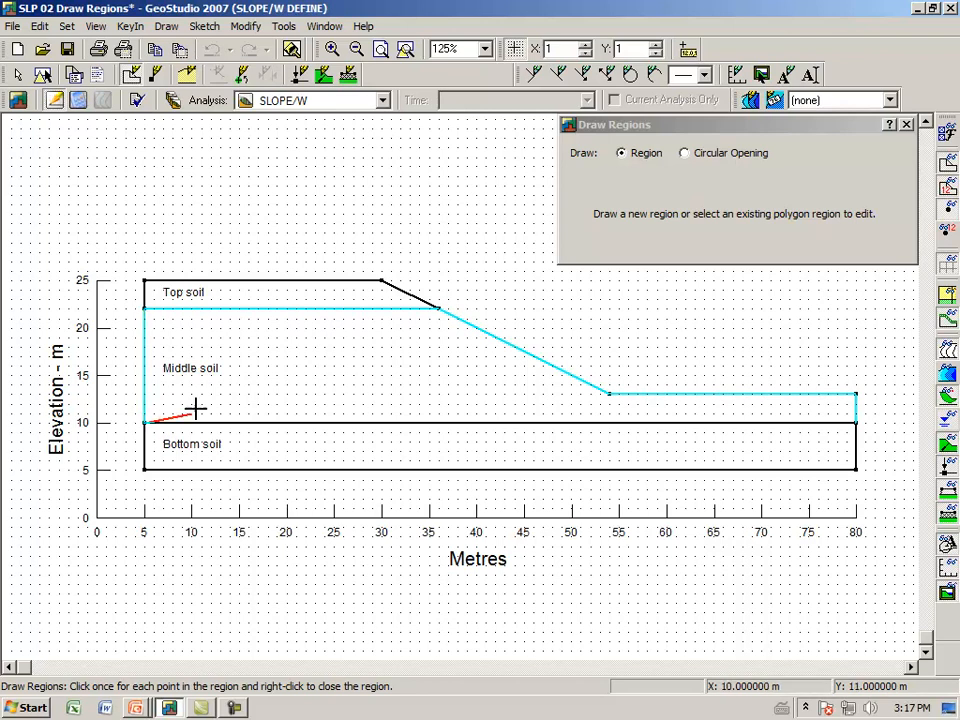
pyautogui.rightClick(340, 378)
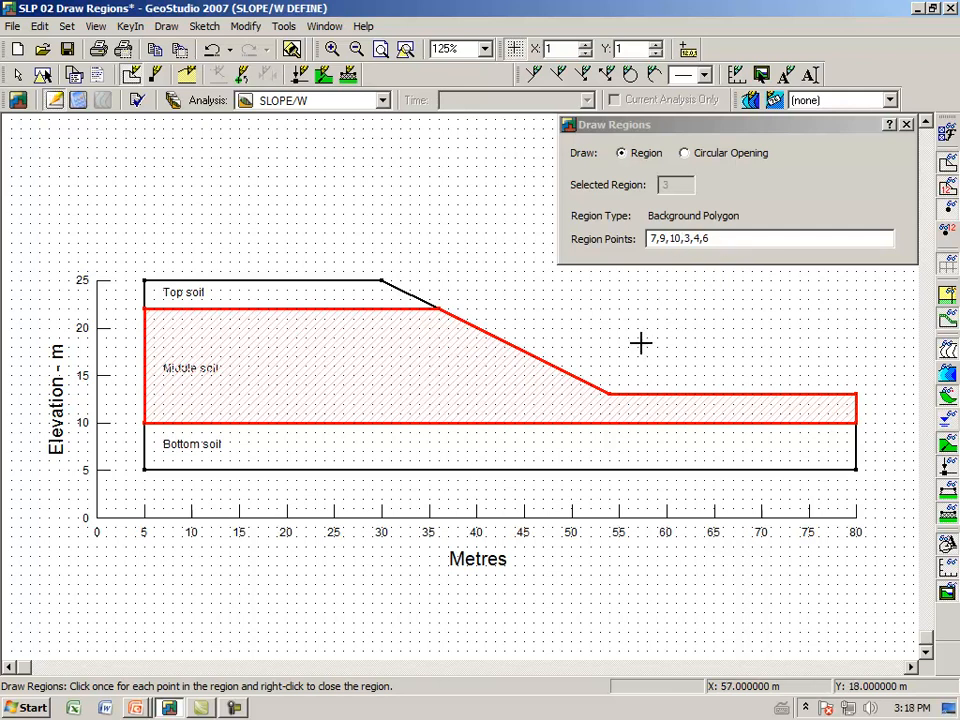
pyautogui.rightClick(583, 317)
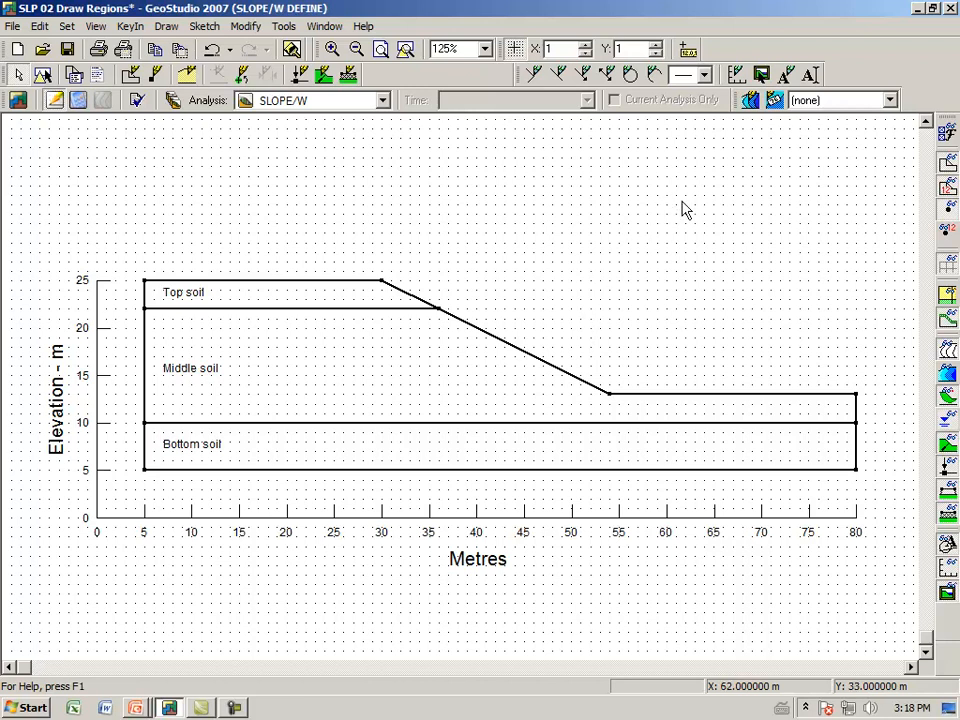
# Turn on the display of point numbers on the model.
pyautogui.click(941, 235)
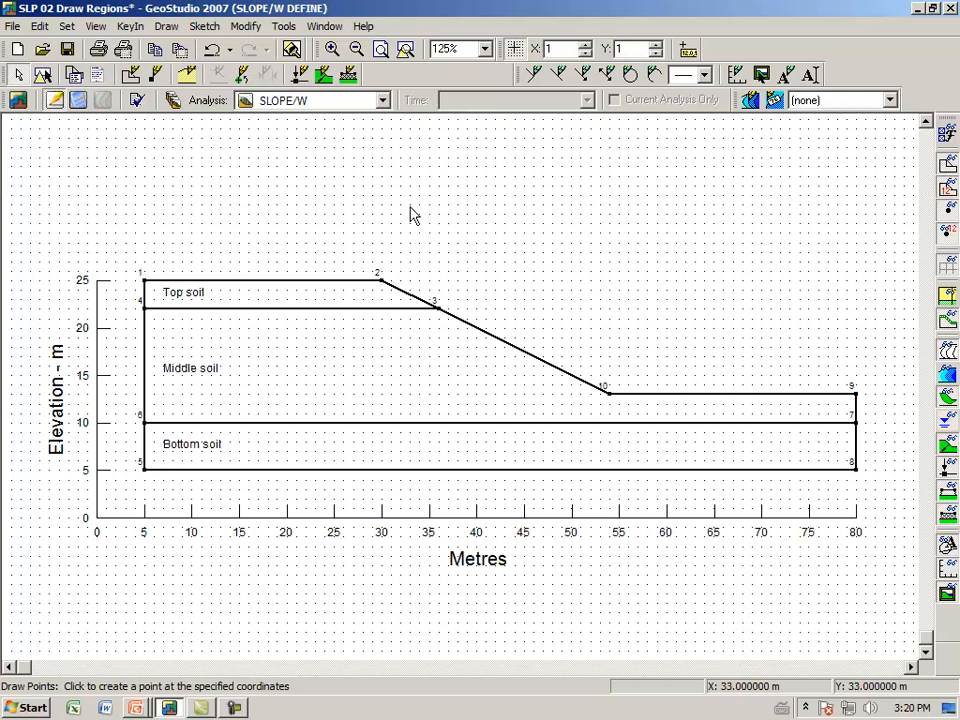
# Change the label of the point at (36, 22) m to Point+Coord. and finish editing points.
pyautogui.click(169, 28)
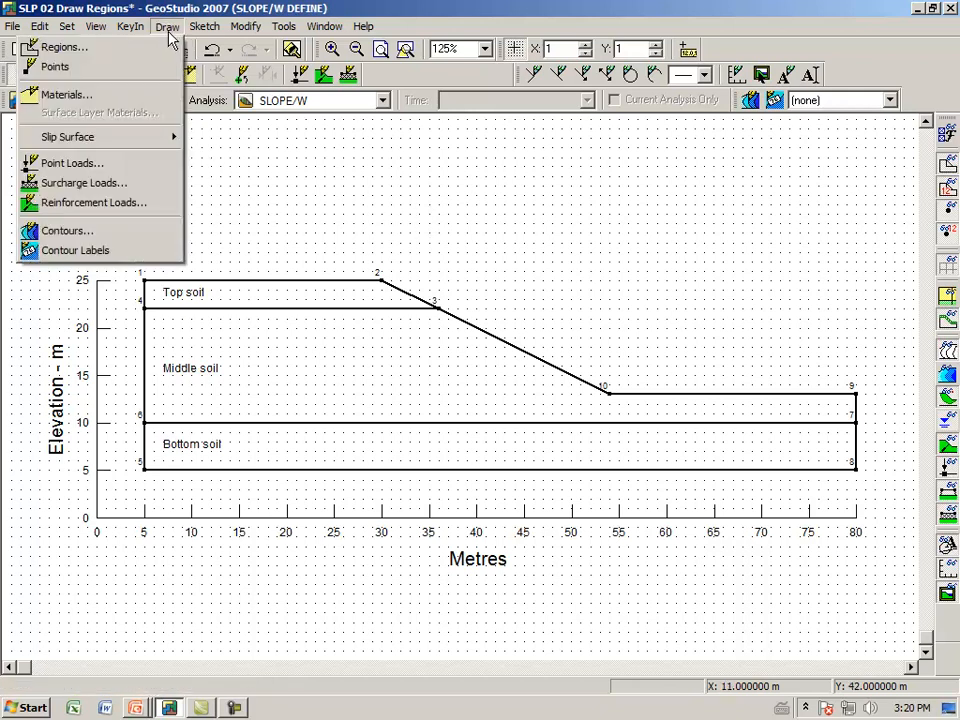
pyautogui.click(158, 66)
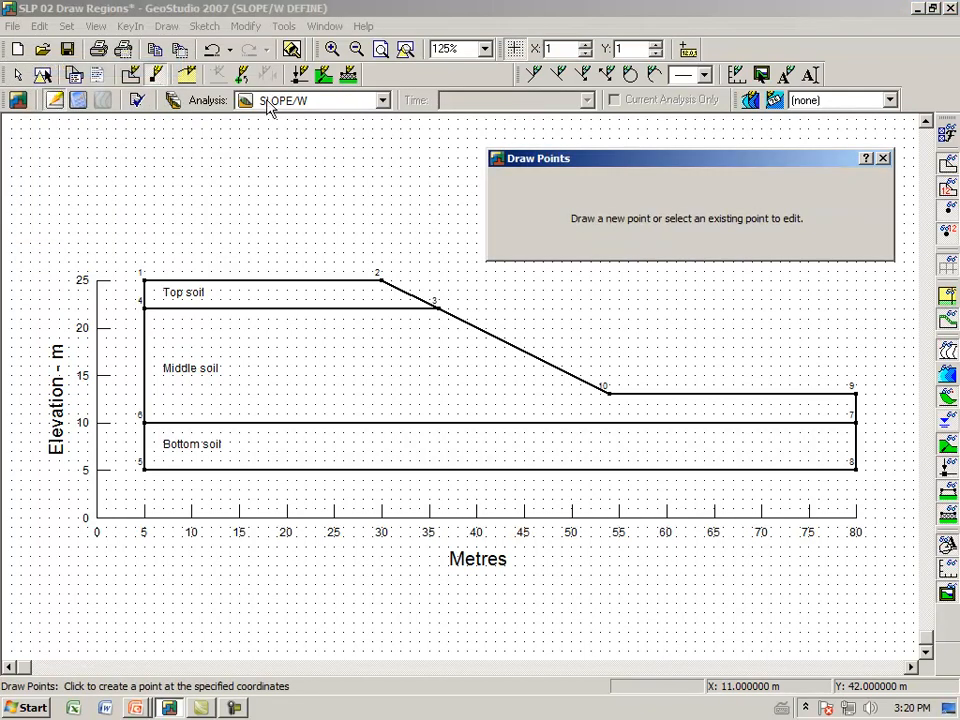
pyautogui.click(438, 303)
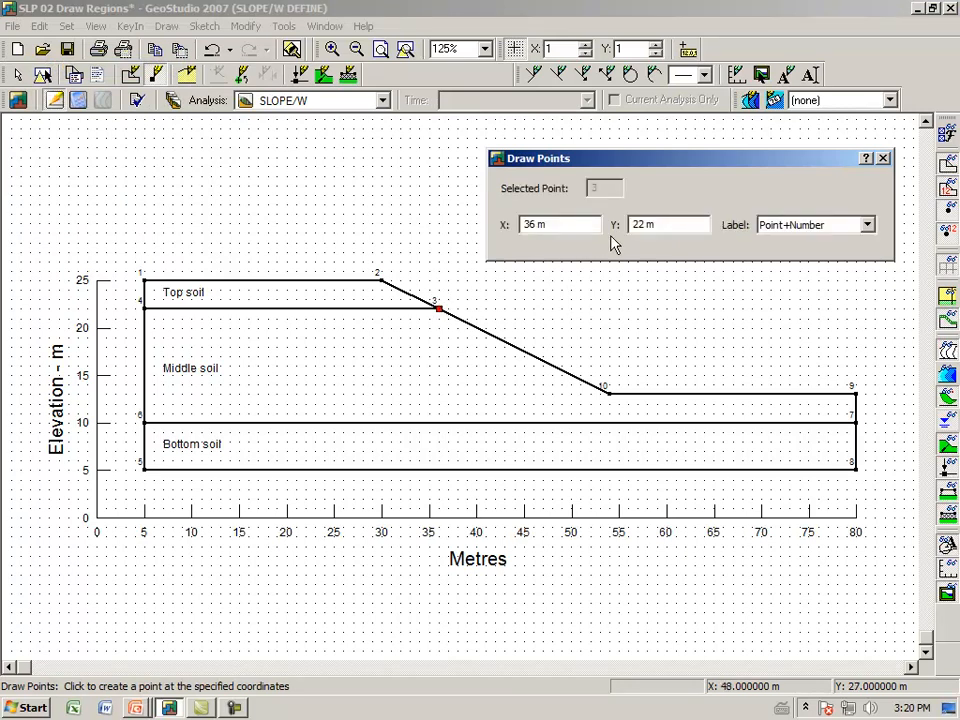
pyautogui.click(867, 225)
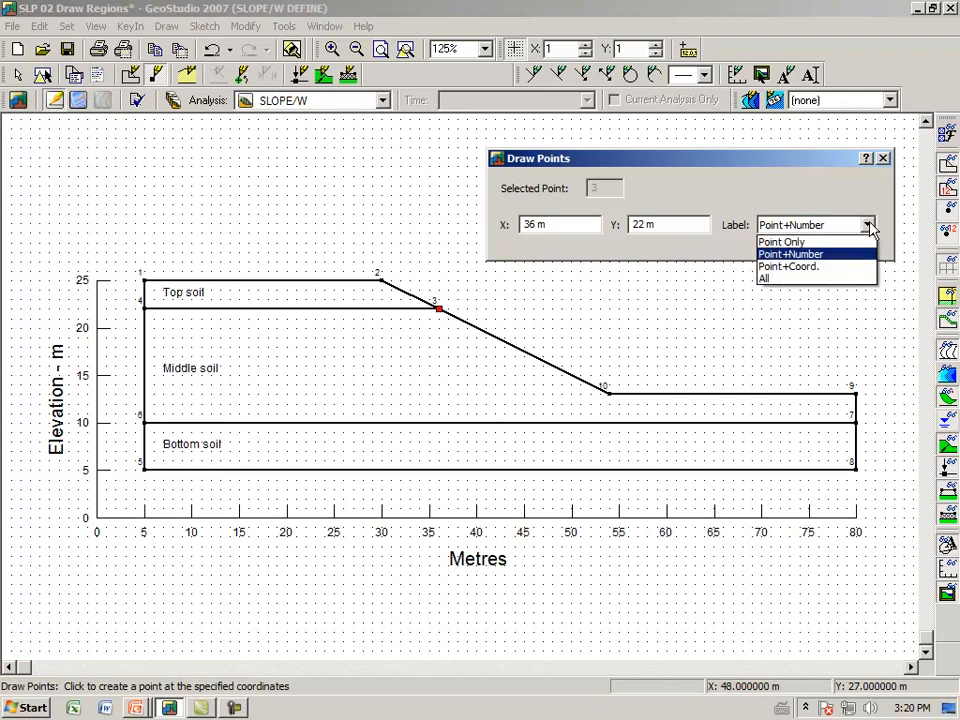
pyautogui.click(846, 268)
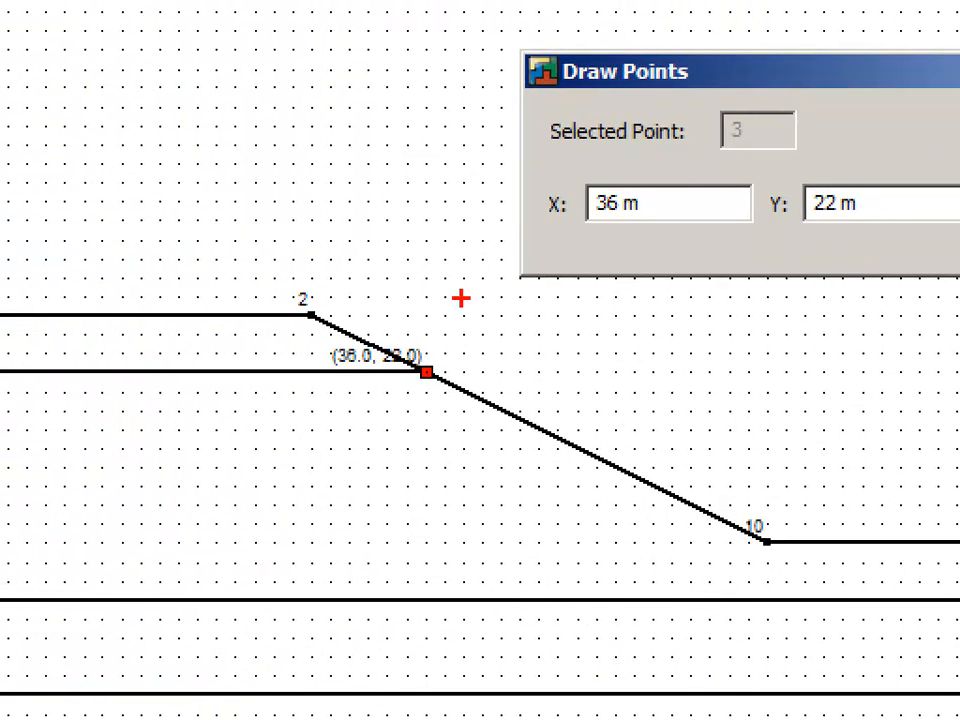
pyautogui.moveTo(332, 394)
pyautogui.mouseDown()
pyautogui.moveTo(396, 402)
pyautogui.moveTo(328, 394)
pyautogui.mouseUp()
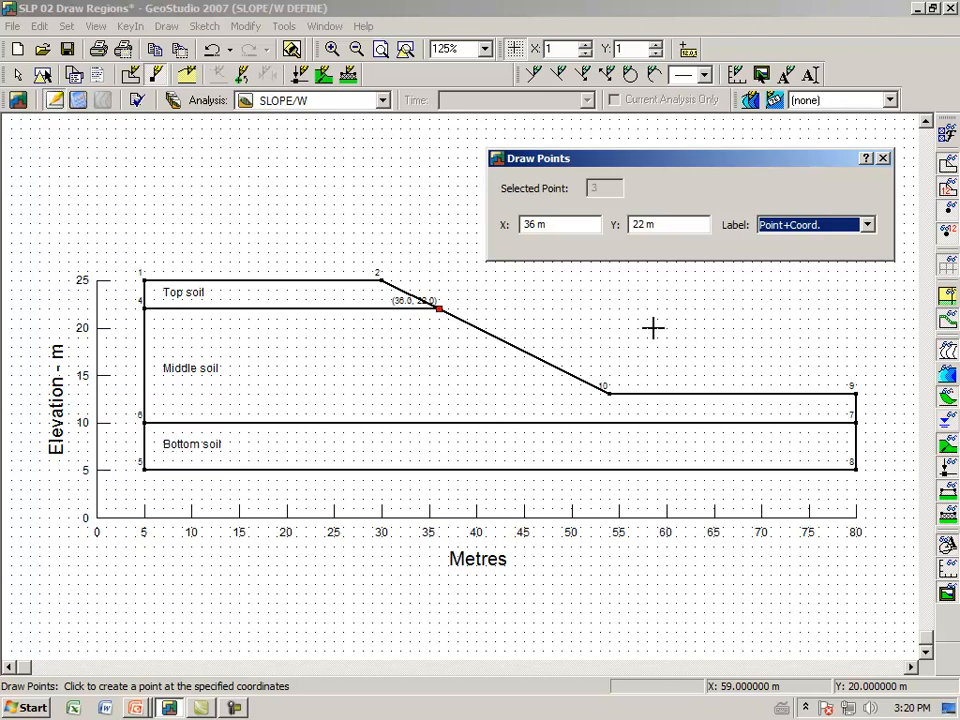
pyautogui.click(883, 158)
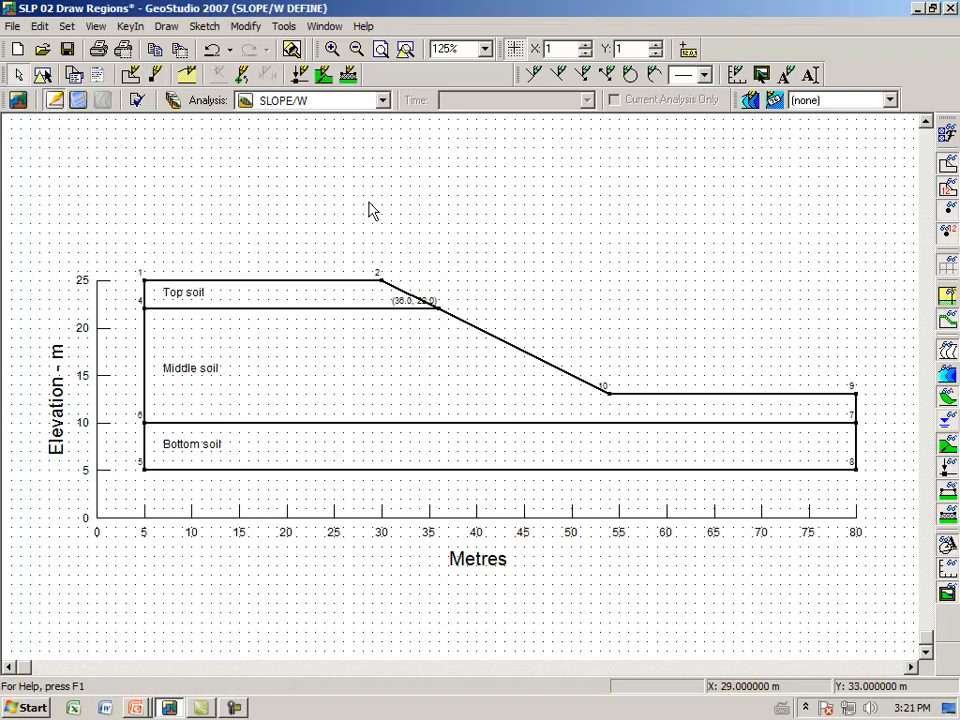
# Undo the point label change and turn off the display of point numbers.
pyautogui.click(211, 54)
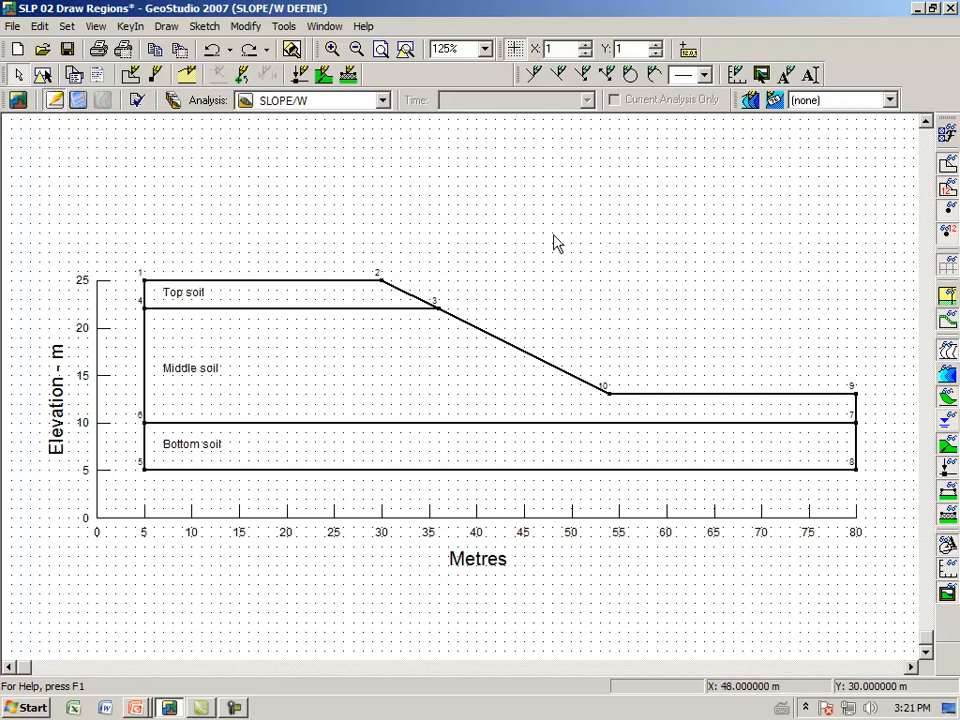
pyautogui.click(947, 232)
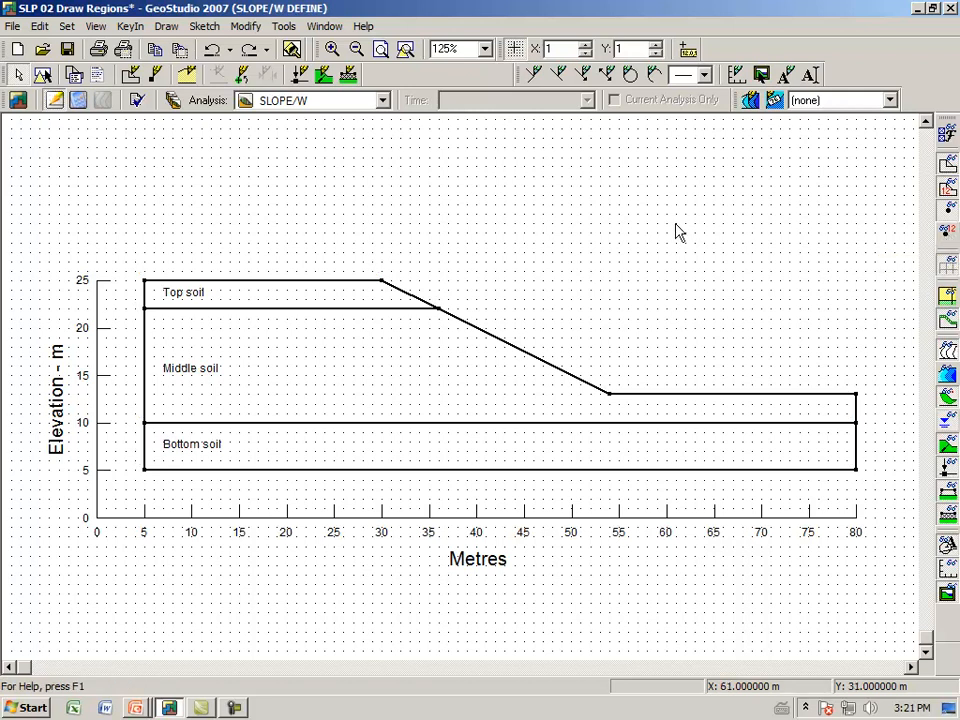
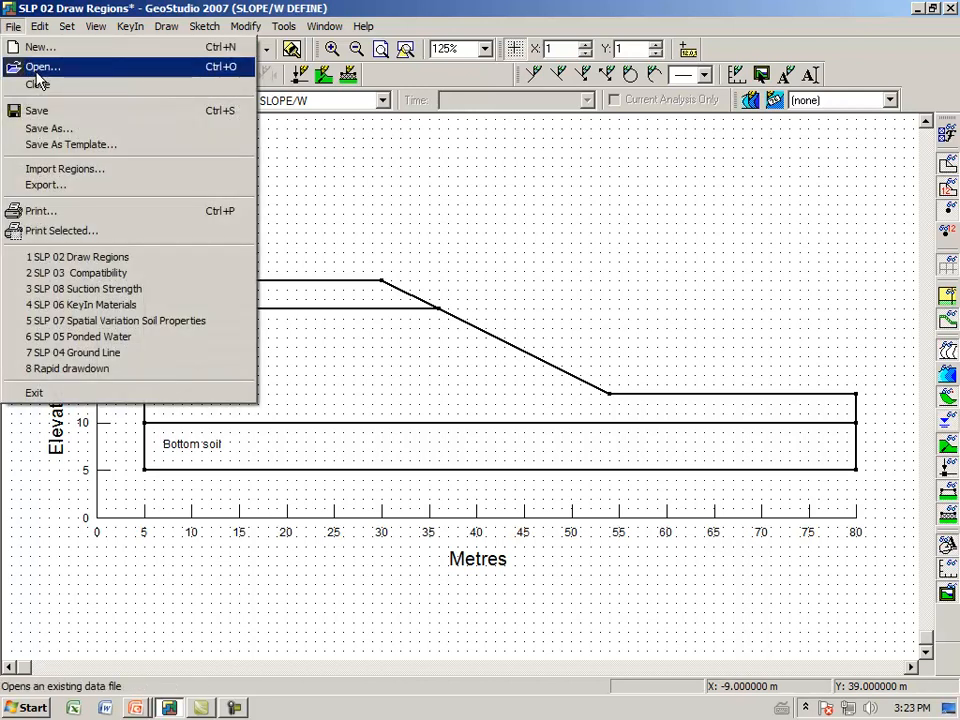
# Open the SLP 03 Compatibility file and hide the grid.
pyautogui.click(36, 68)
pyautogui.click(512, 400)
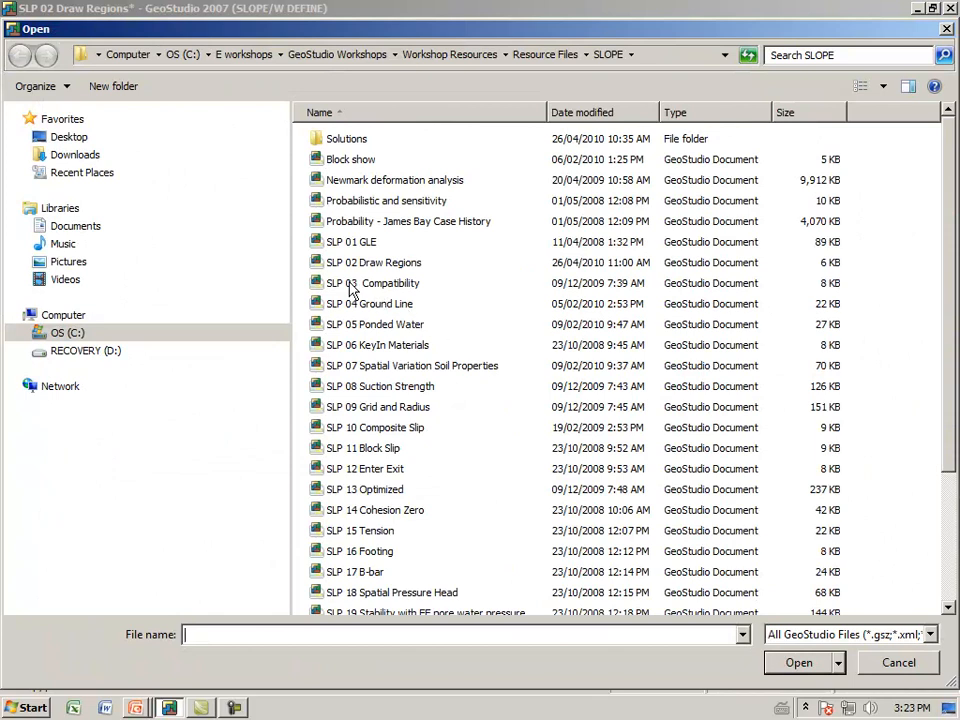
pyautogui.click(349, 282)
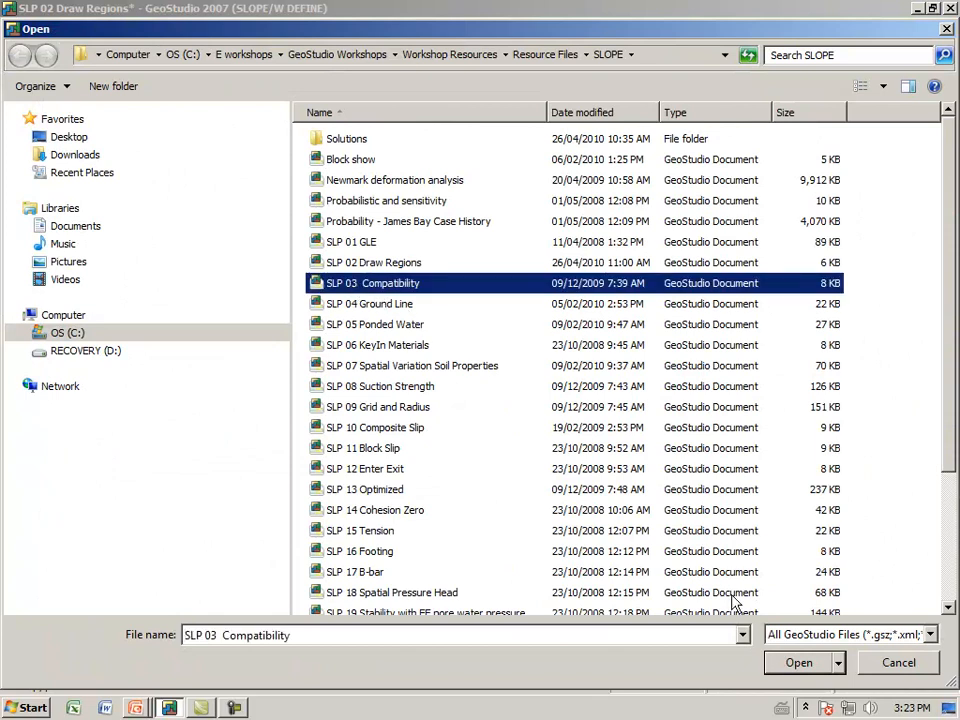
pyautogui.click(797, 662)
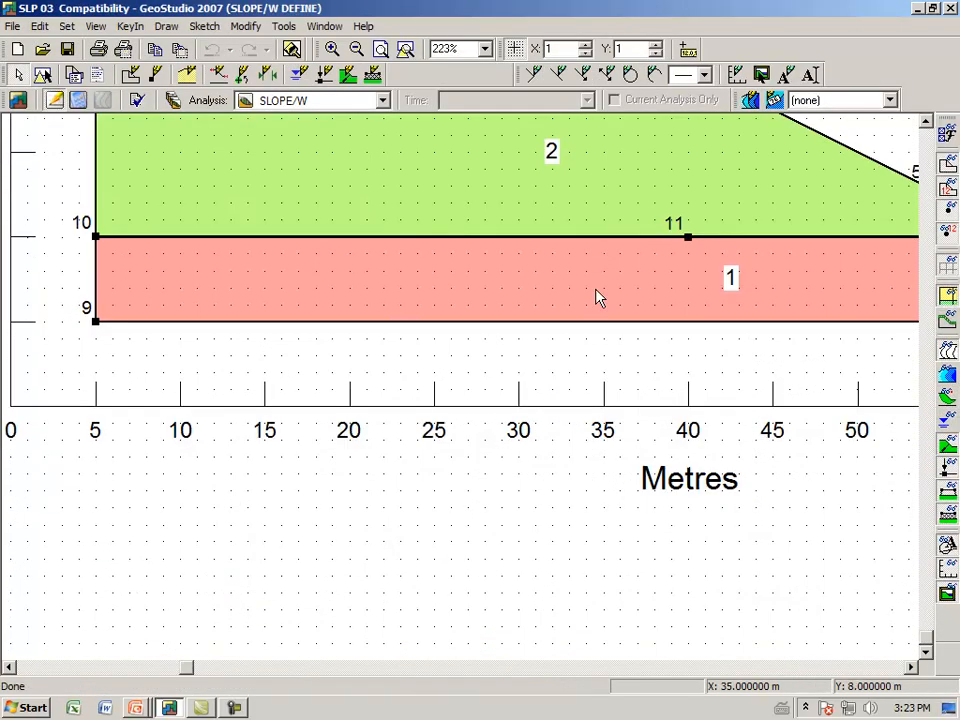
pyautogui.click(406, 51)
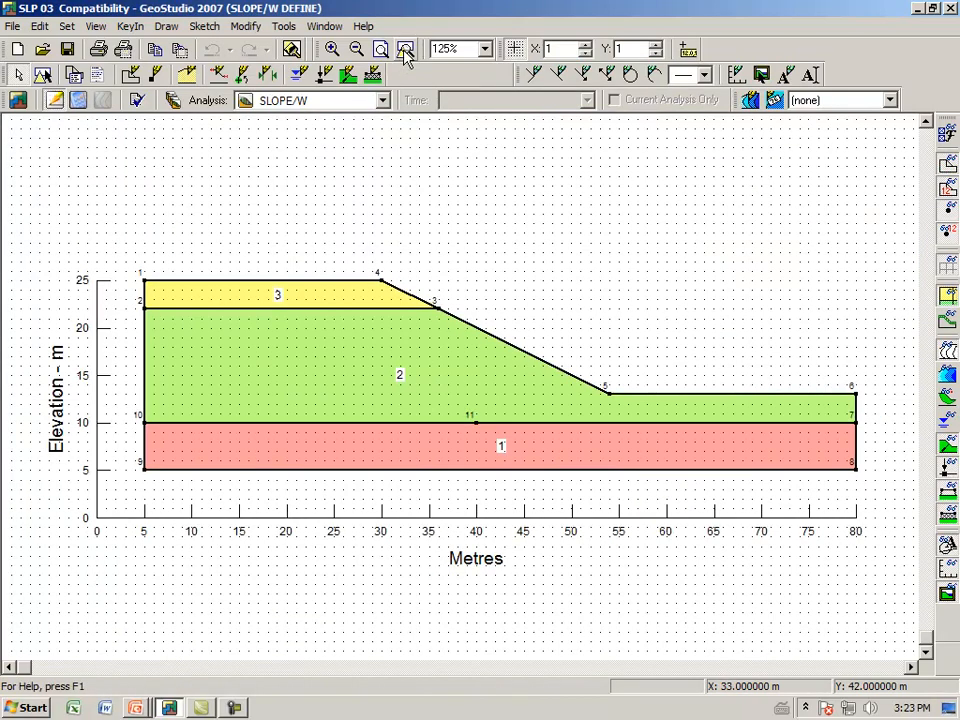
pyautogui.click(515, 50)
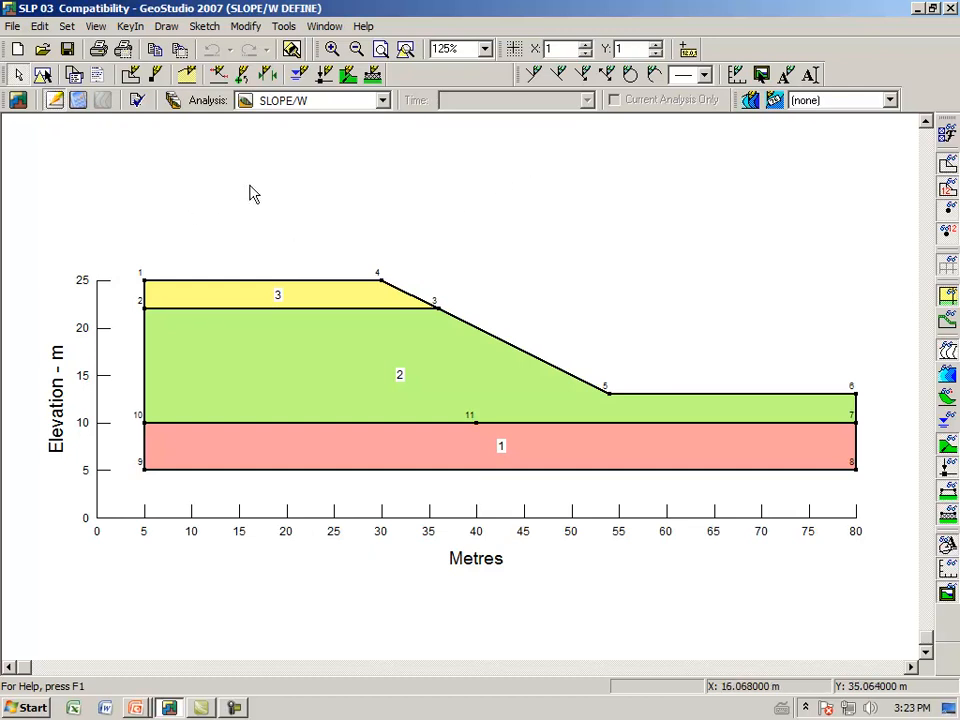
# Verify the model data twice, check the report for region errors, and close it each time.
pyautogui.click(285, 27)
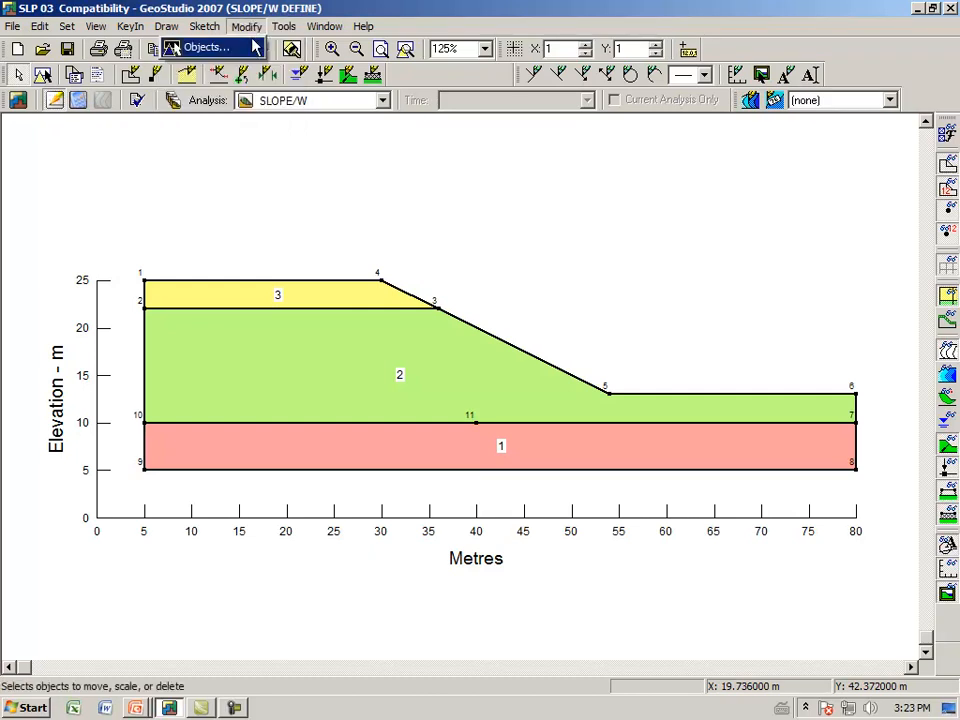
pyautogui.click(271, 49)
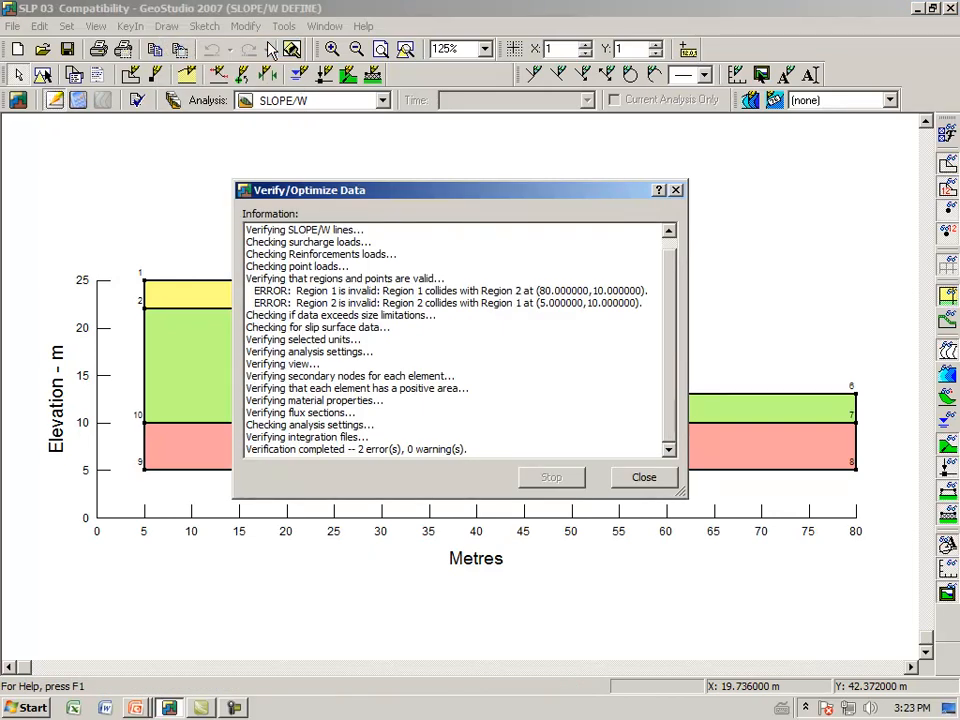
pyautogui.click(645, 478)
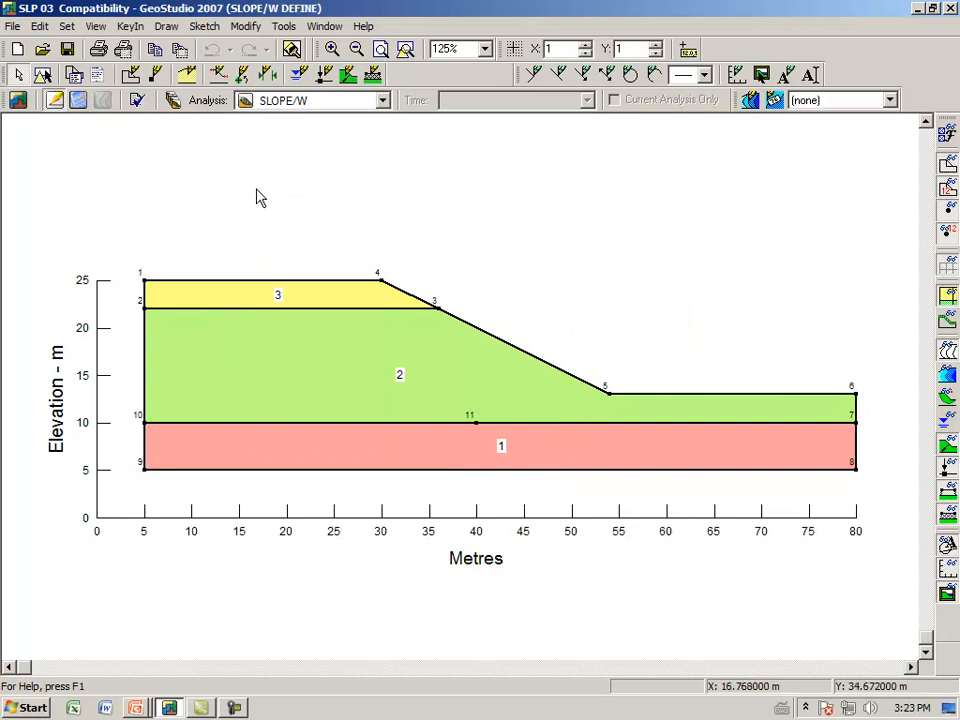
pyautogui.click(138, 102)
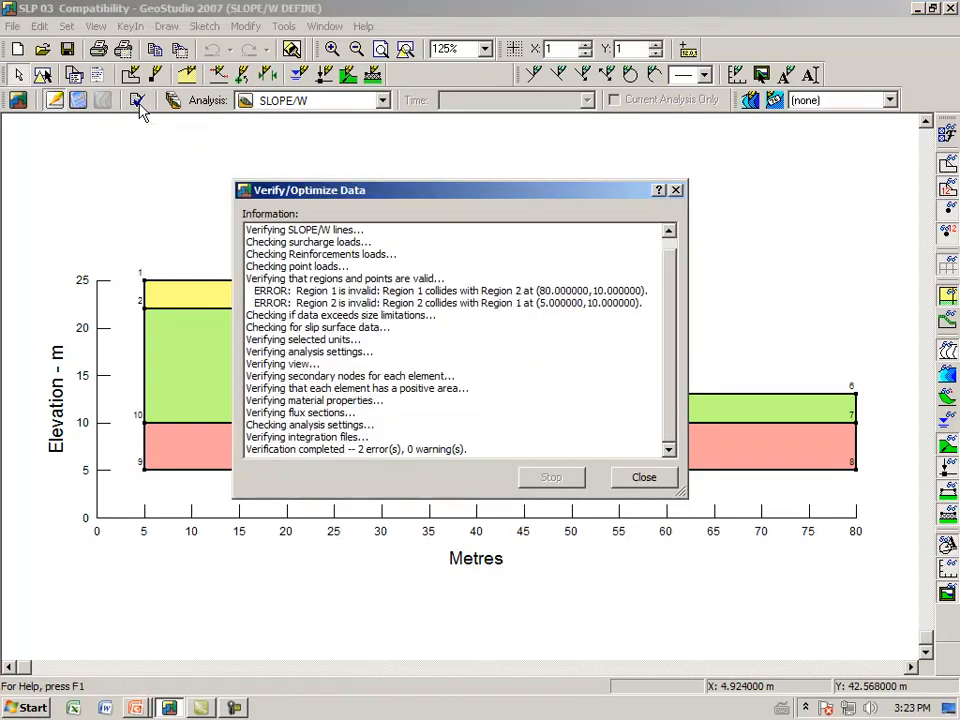
pyautogui.click(644, 478)
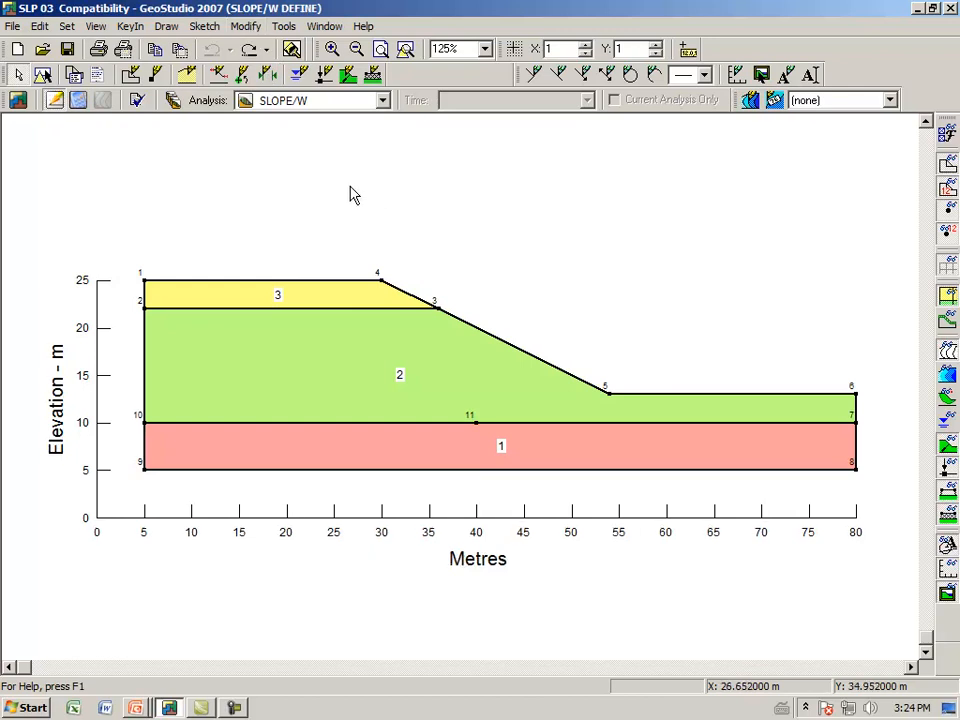
# Try moving point 11 up into region 2 to about (42, 12.5) m, finish modifying objects, and undo the move.
pyautogui.click(246, 27)
pyautogui.click(233, 49)
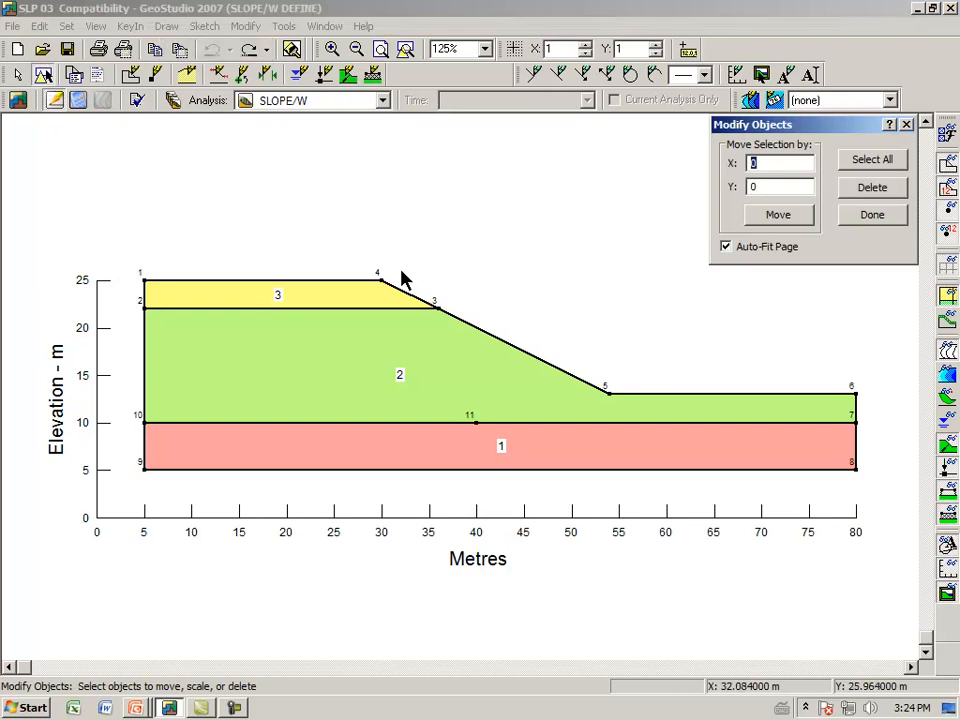
pyautogui.click(476, 424)
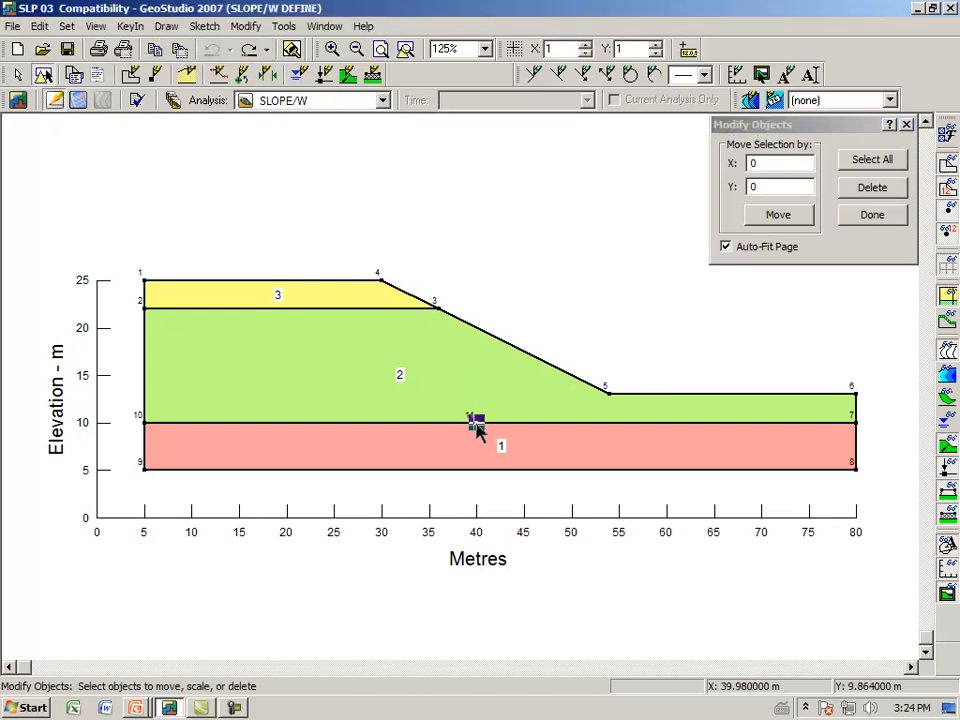
pyautogui.moveTo(476, 424); pyautogui.dragTo(496, 399)
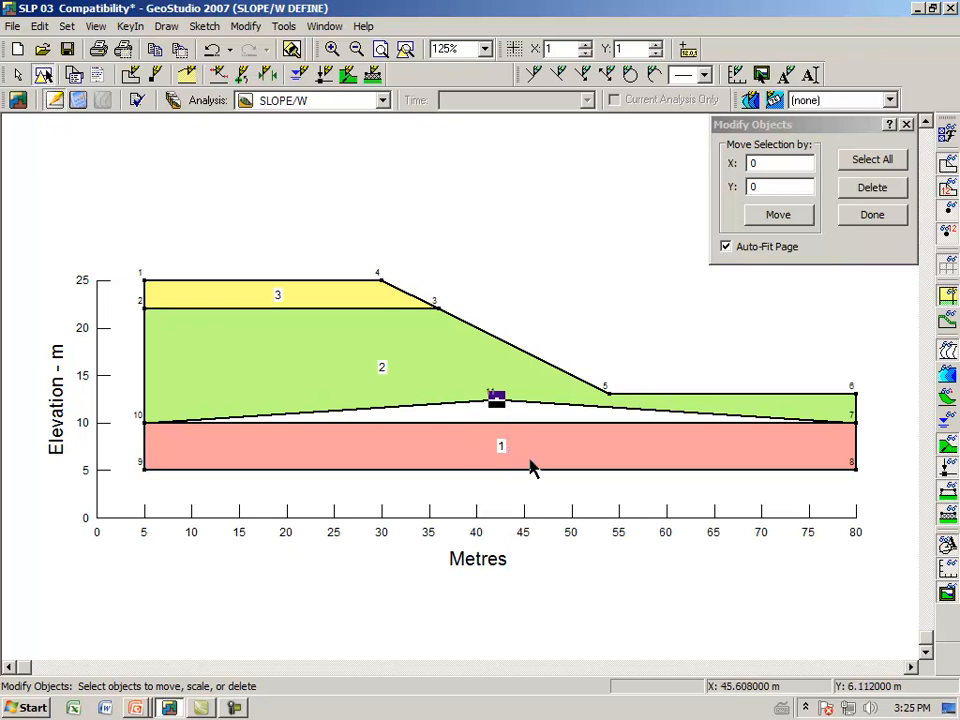
pyautogui.click(871, 216)
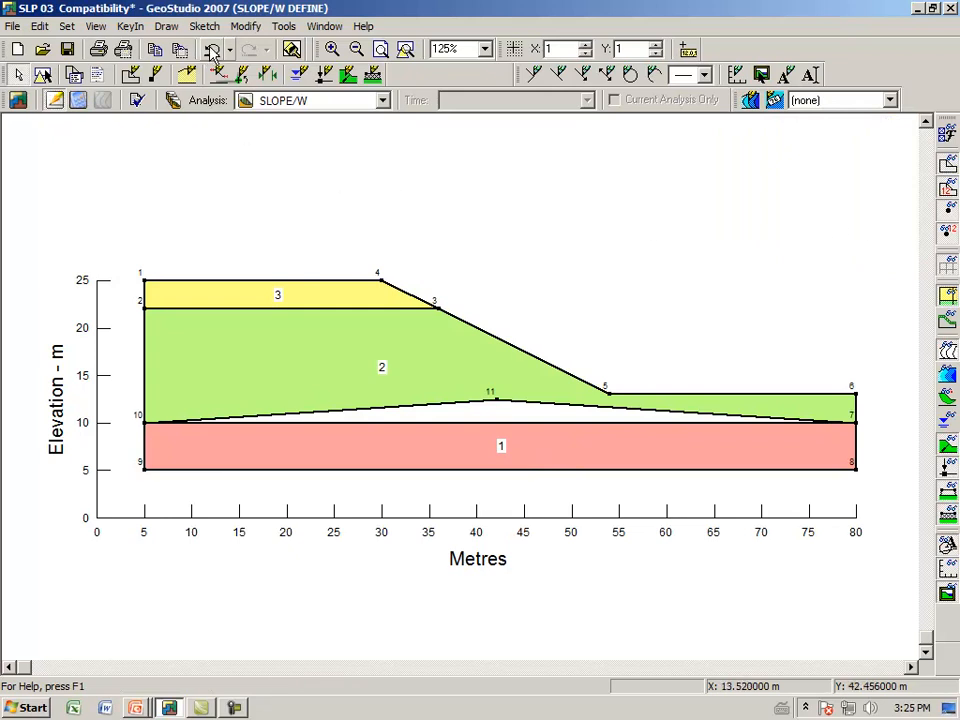
pyautogui.hotkey('ctrl', 'z')
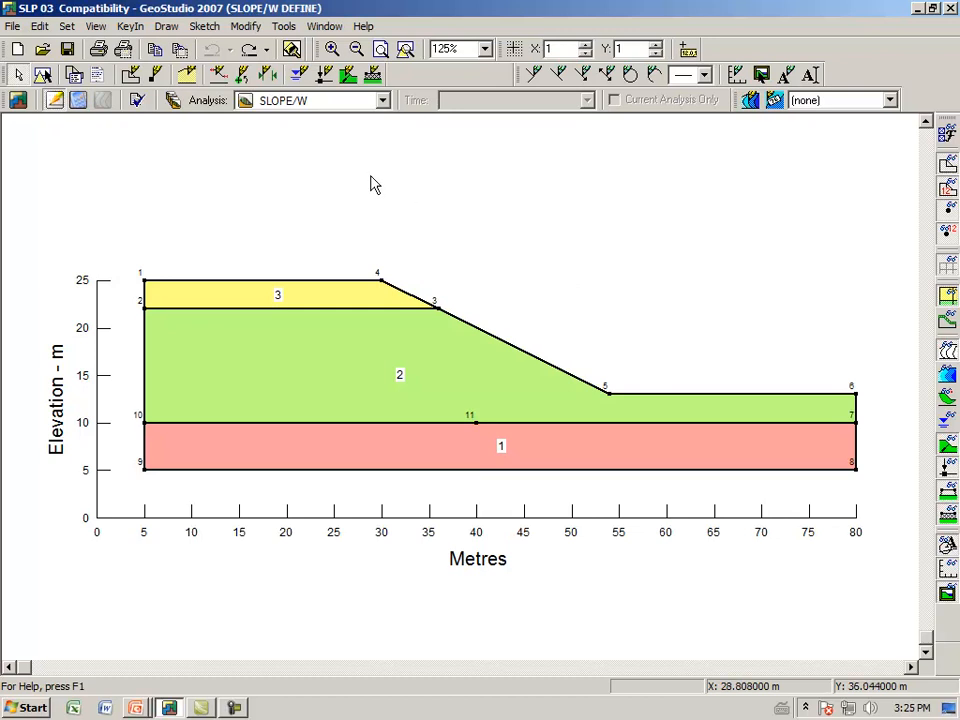
# Inspect the coordinates of points 10, 7 and 11 along the boundary between regions 1 and 2.
pyautogui.click(166, 26)
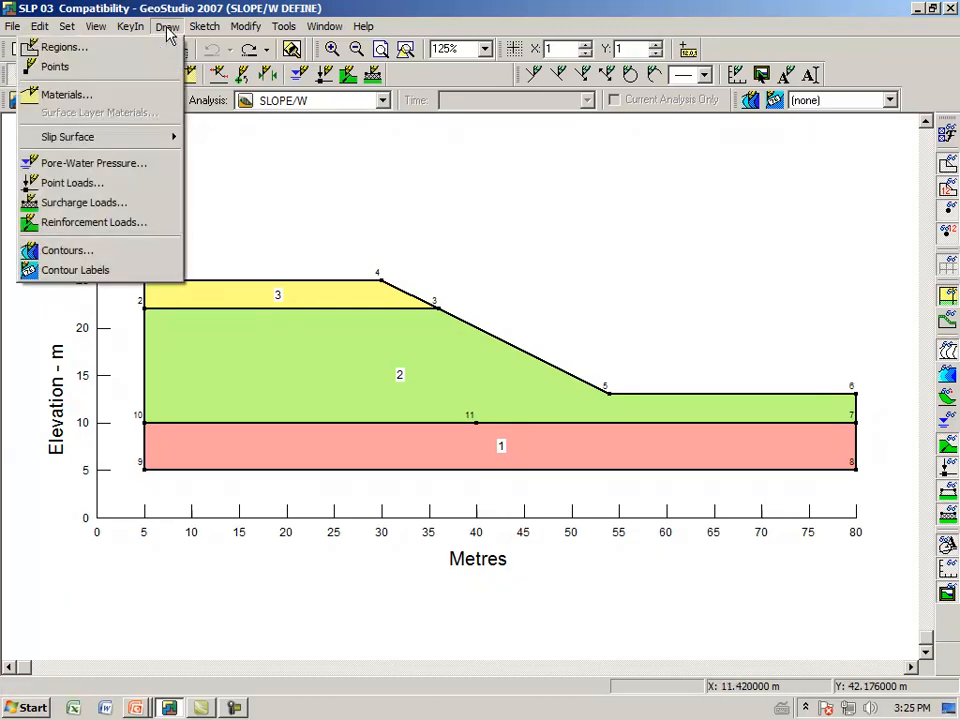
pyautogui.click(150, 66)
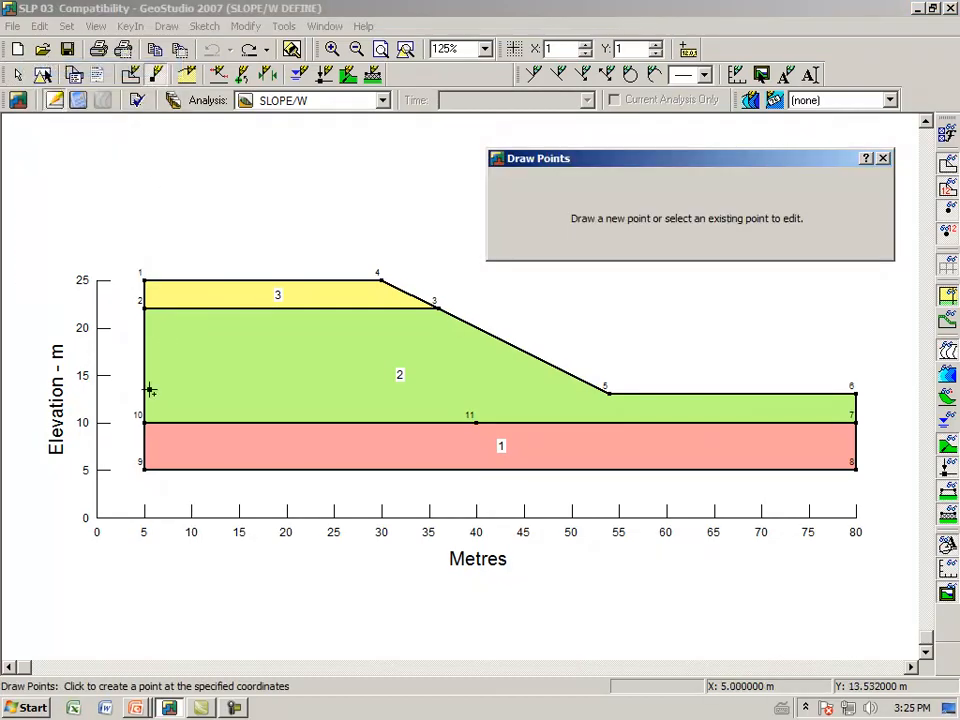
pyautogui.click(145, 423)
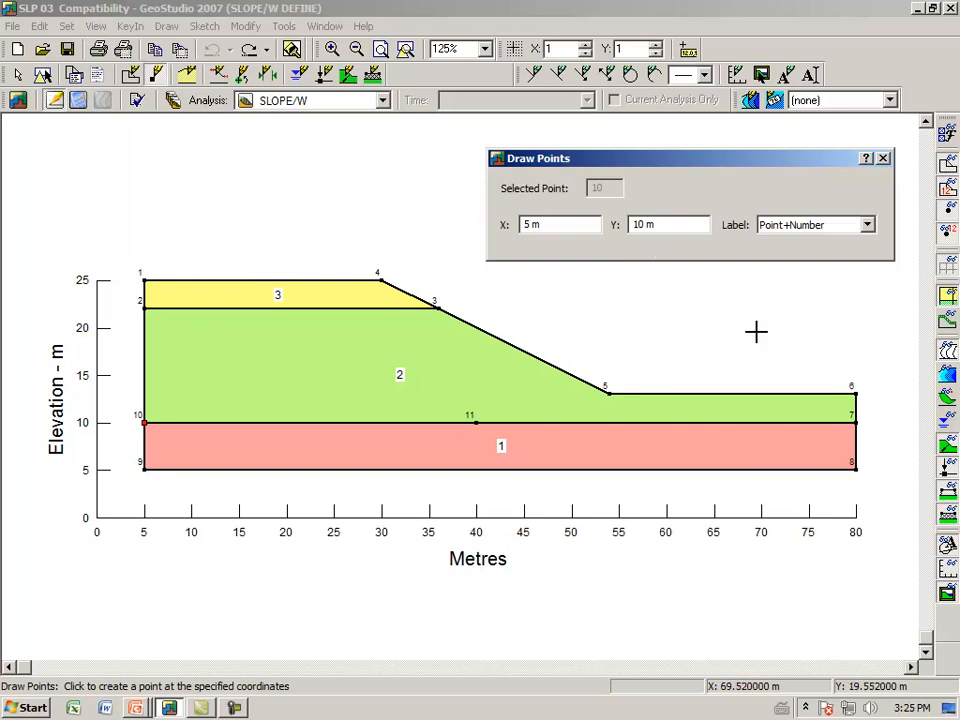
pyautogui.click(856, 423)
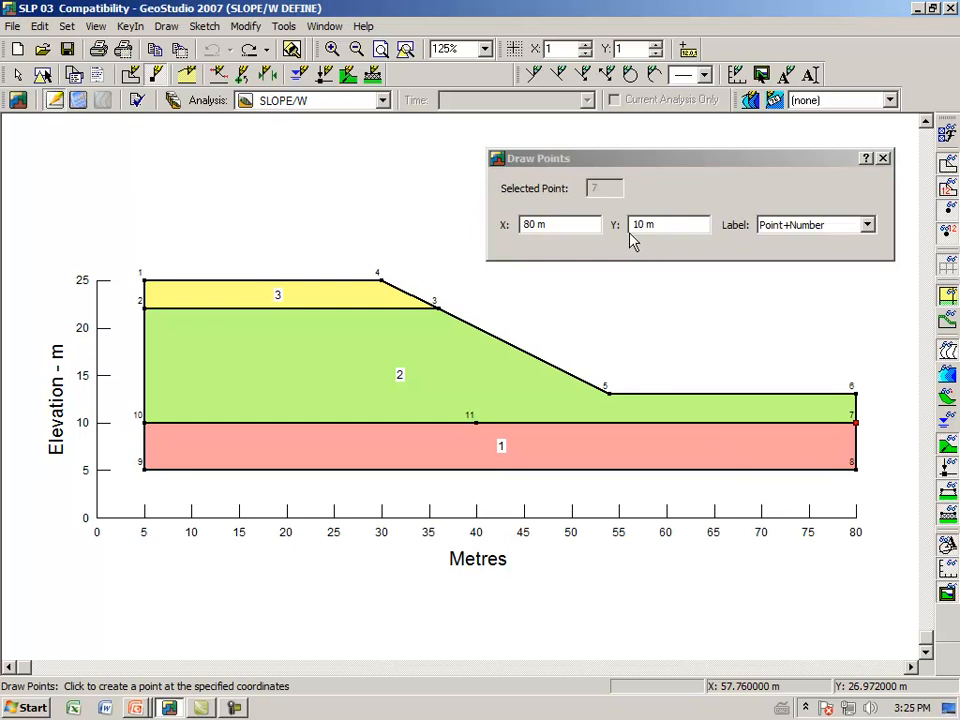
pyautogui.click(476, 423)
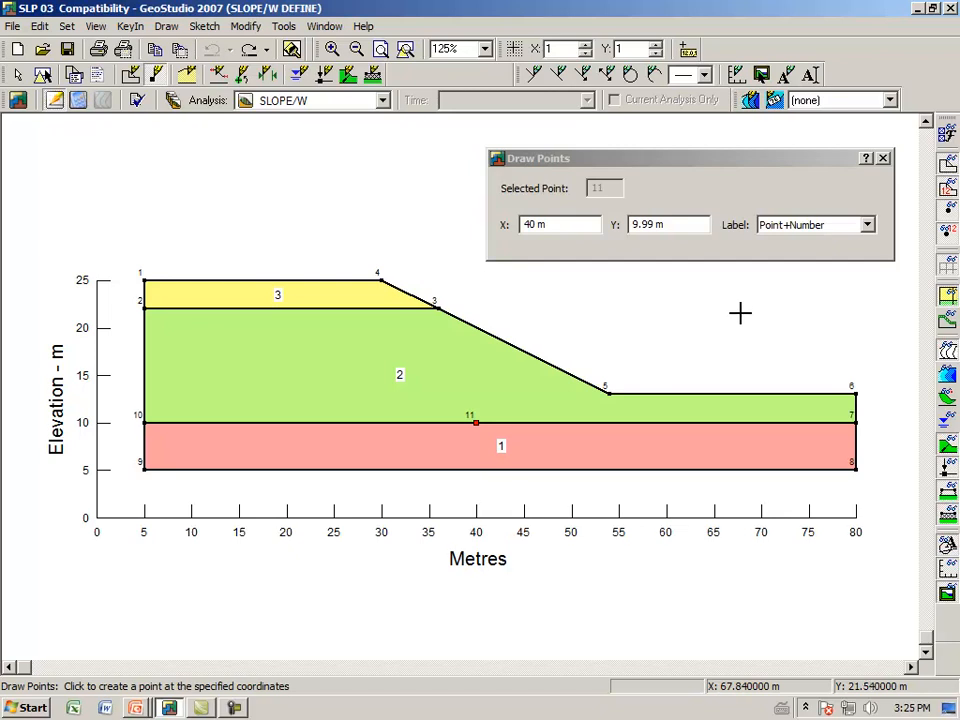
pyautogui.click(883, 160)
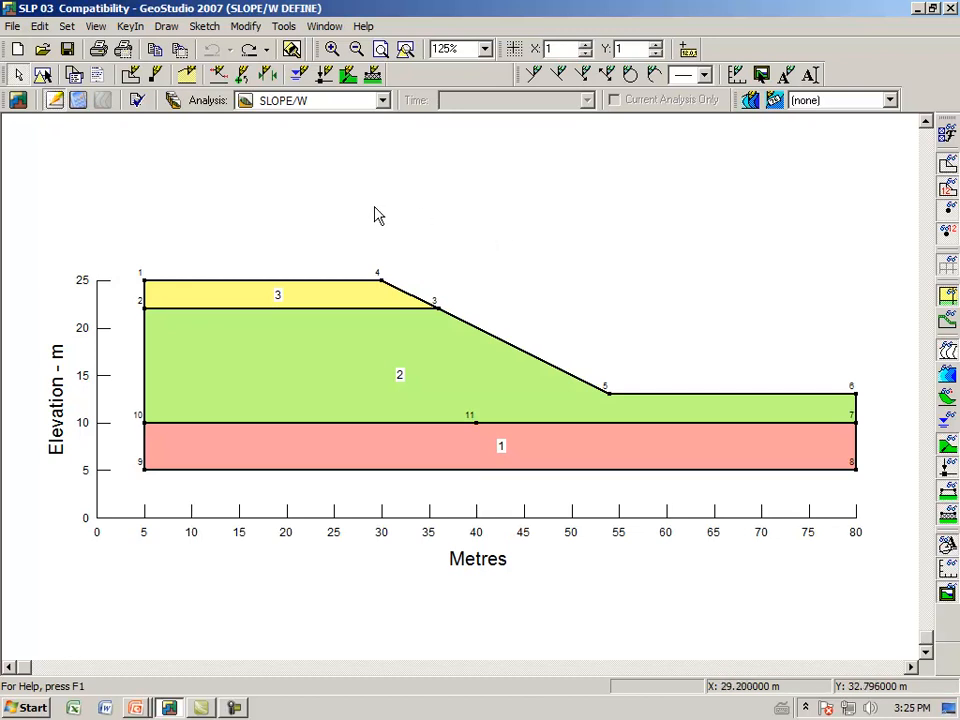
# Open the region definitions and compare the point lists of regions 2 and 1 along their shared boundary at point 11.
pyautogui.click(130, 27)
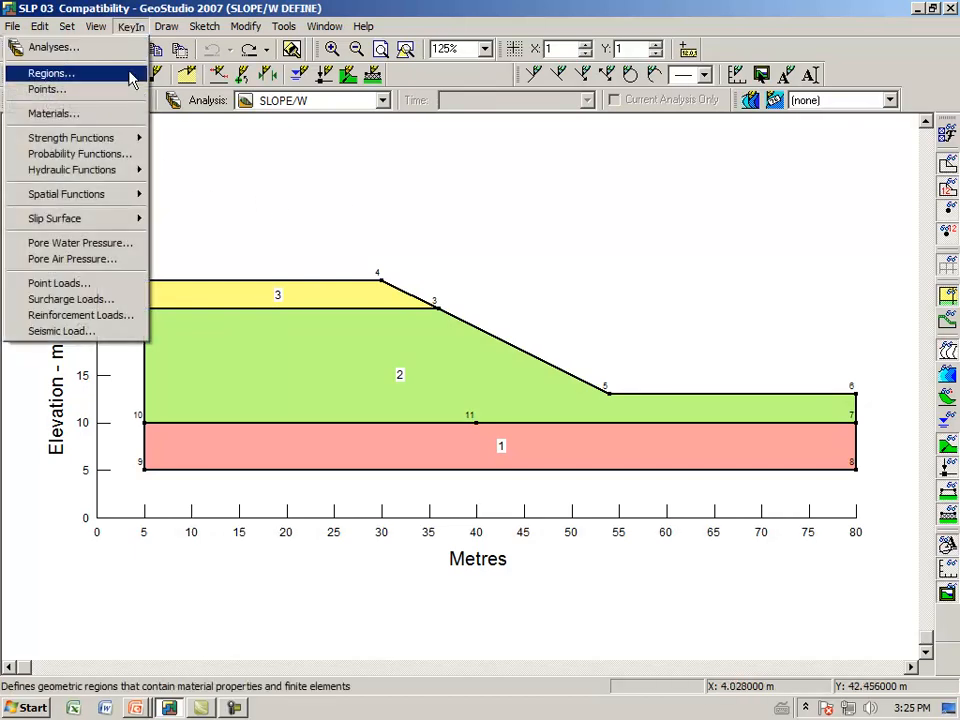
pyautogui.click(131, 74)
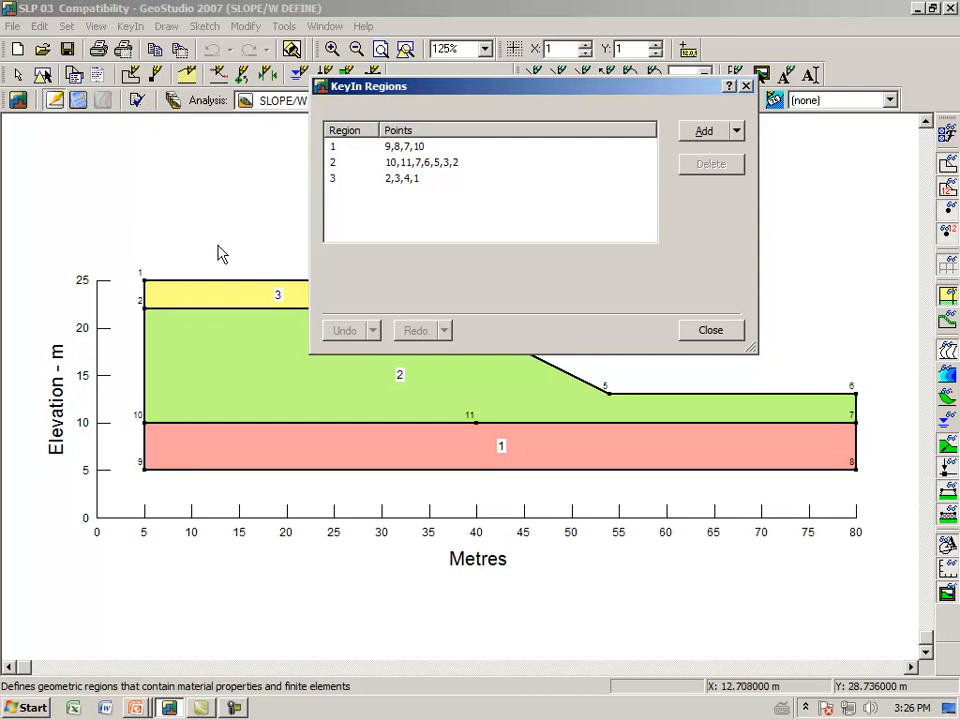
pyautogui.click(270, 372)
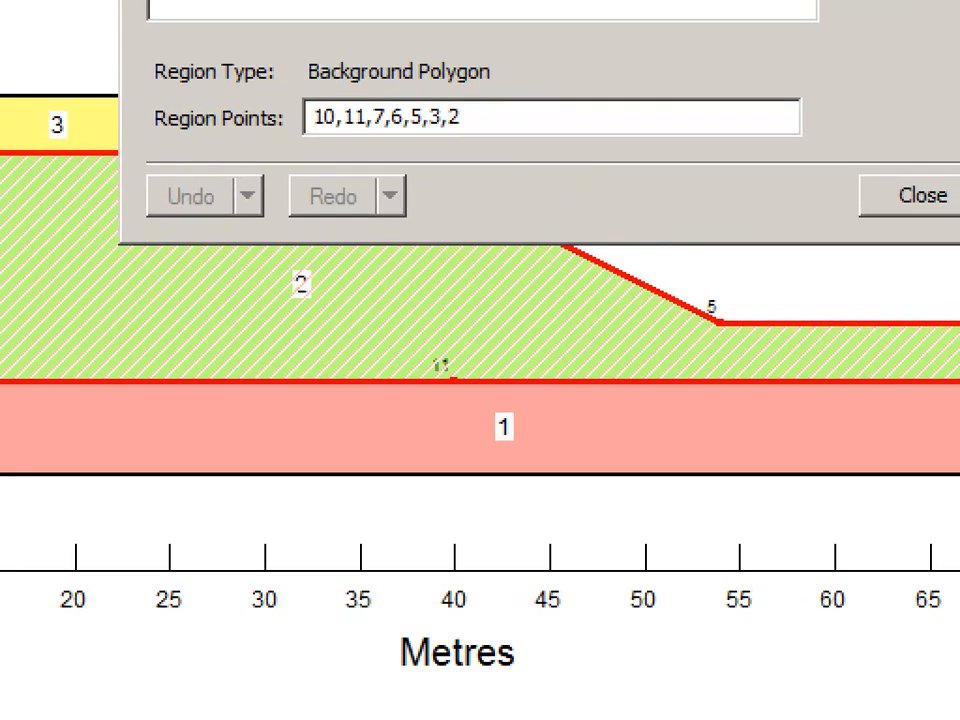
pyautogui.click(538, 424)
pyautogui.moveTo(526, 435); pyautogui.dragTo(603, 387)
pyautogui.moveTo(540, 368)
pyautogui.mouseDown()
pyautogui.moveTo(462, 406)
pyautogui.moveTo(478, 410)
pyautogui.mouseUp()
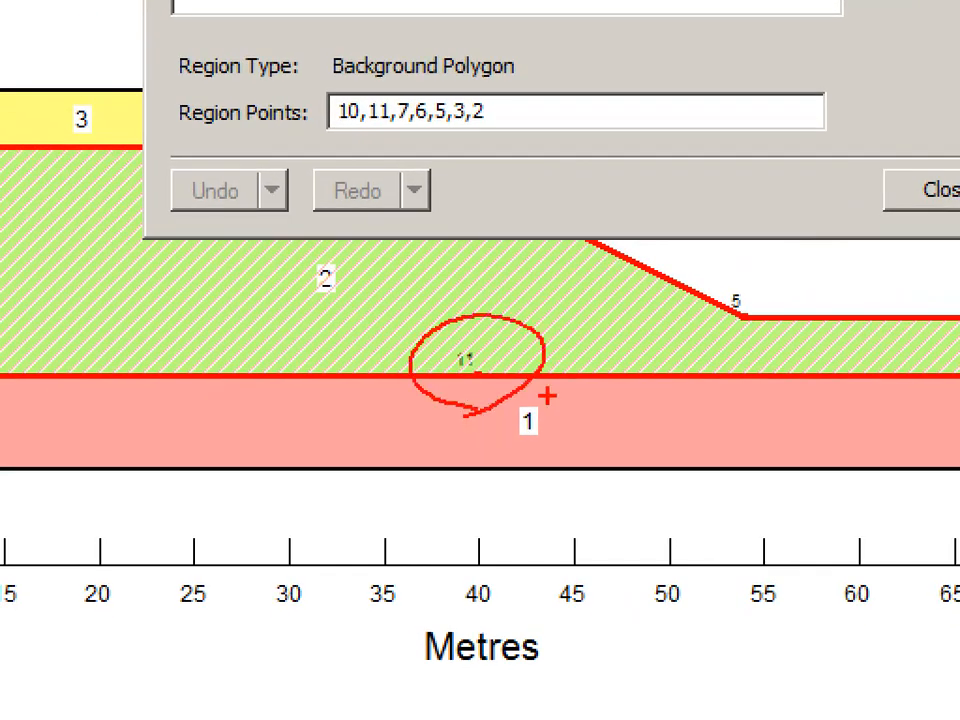
pyautogui.press('Escape')
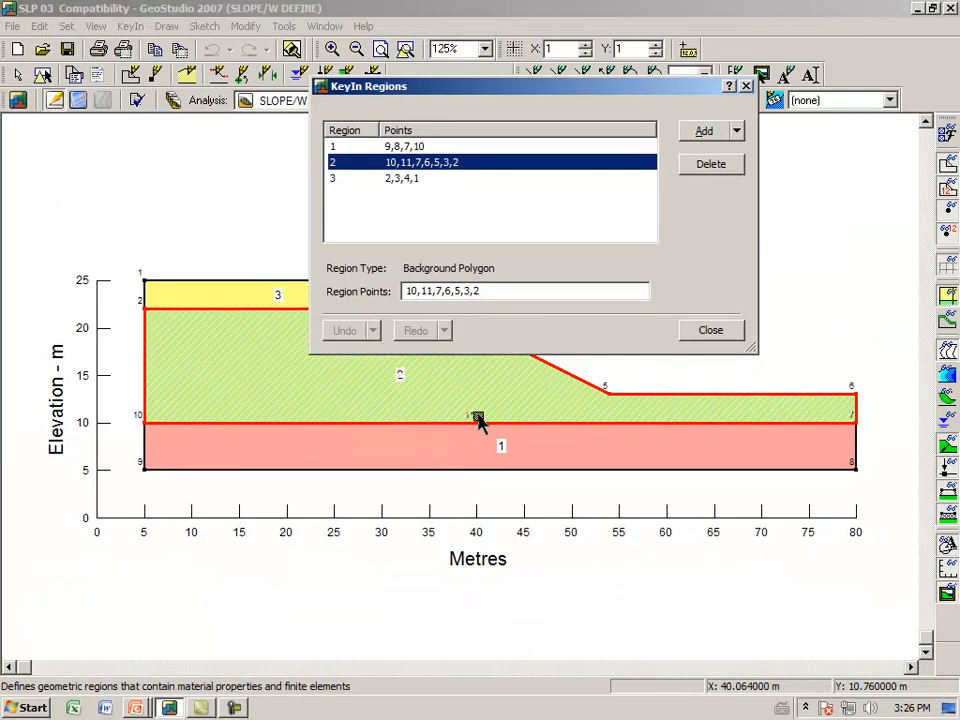
pyautogui.click(468, 453)
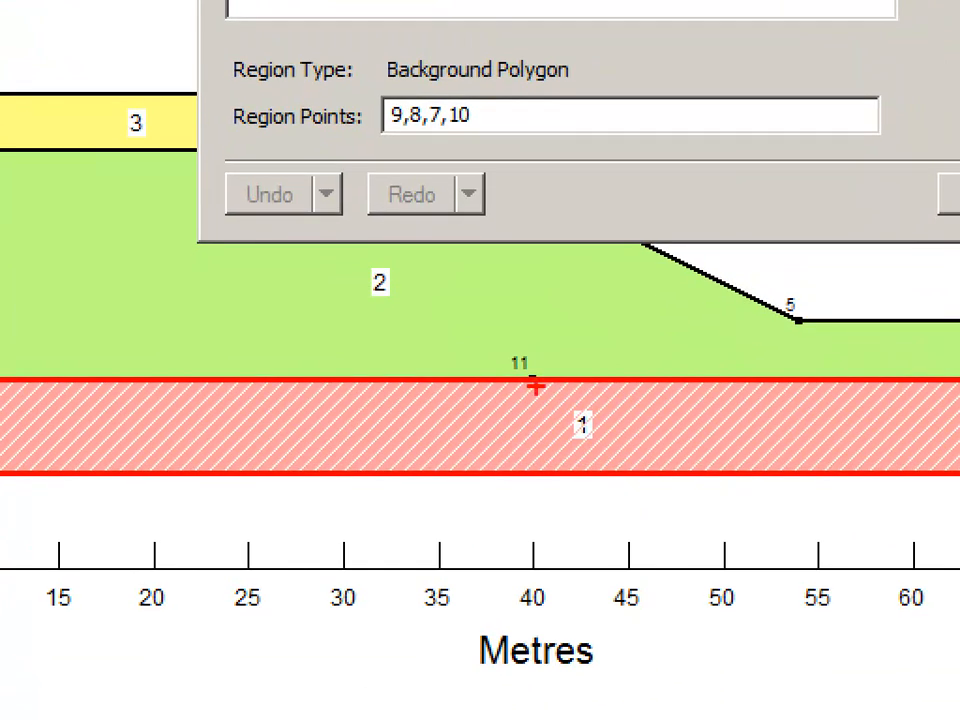
pyautogui.moveTo(476, 328)
pyautogui.mouseDown()
pyautogui.moveTo(508, 422)
pyautogui.moveTo(565, 368)
pyautogui.mouseUp()
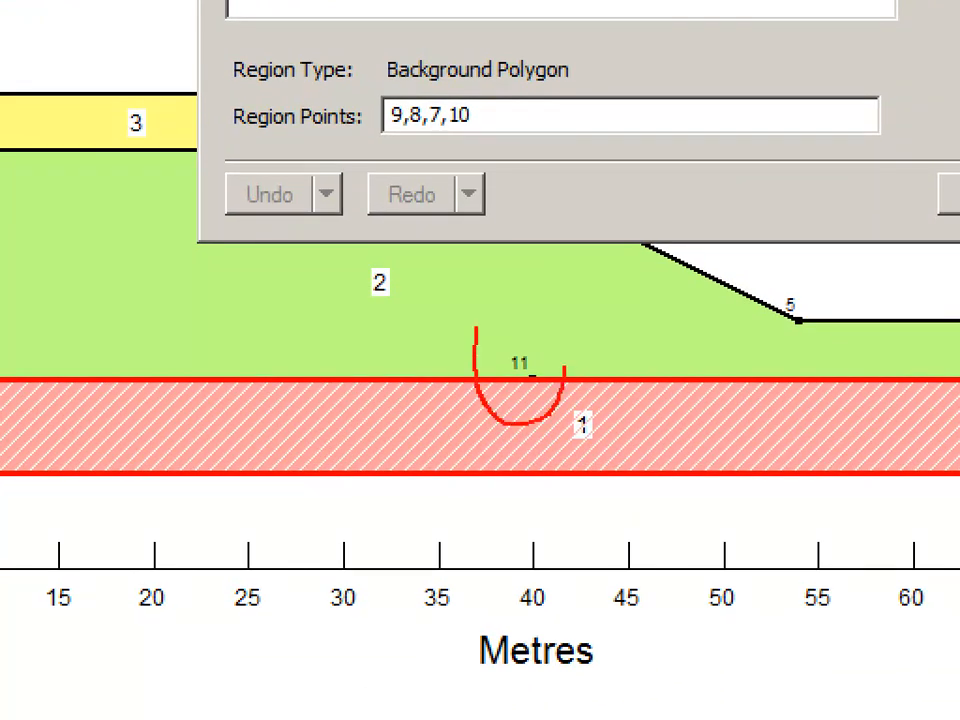
pyautogui.moveTo(481, 327); pyautogui.dragTo(513, 325)
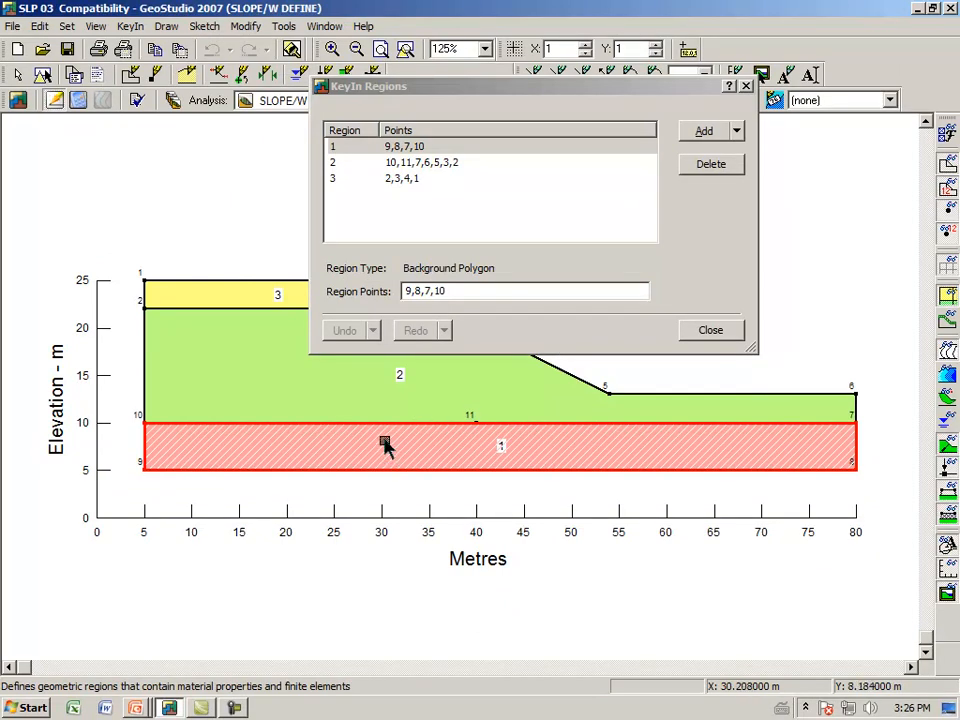
# Insert point 11 into region 1 so its points read 9,8,7,11,10, check region 2's list, and close the region definitions.
pyautogui.click(433, 291)
pyautogui.write('11,1')
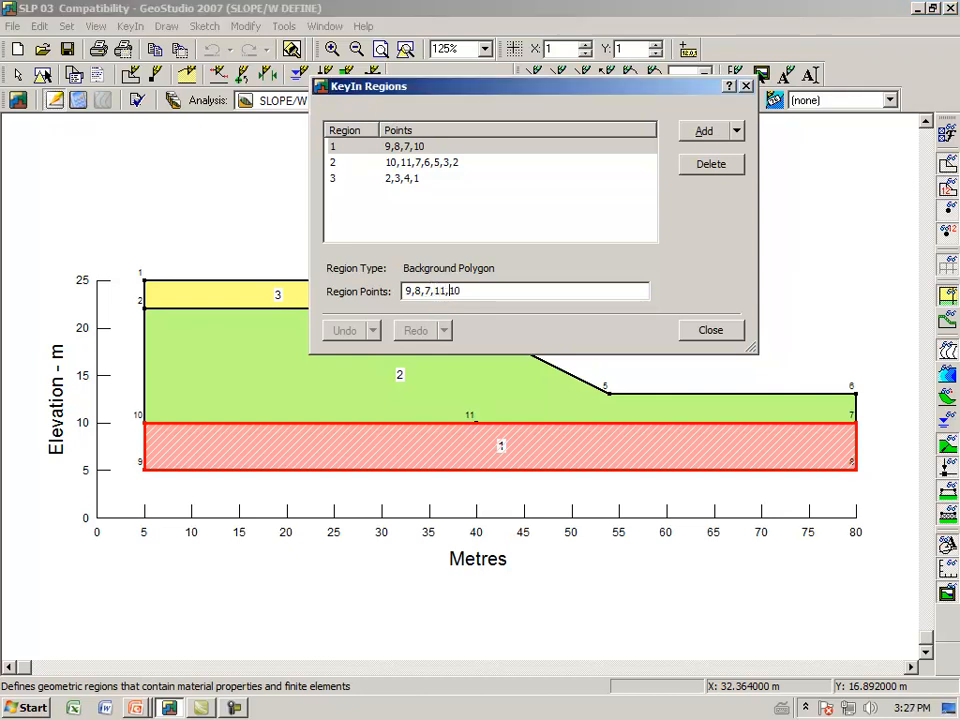
pyautogui.press('Return')
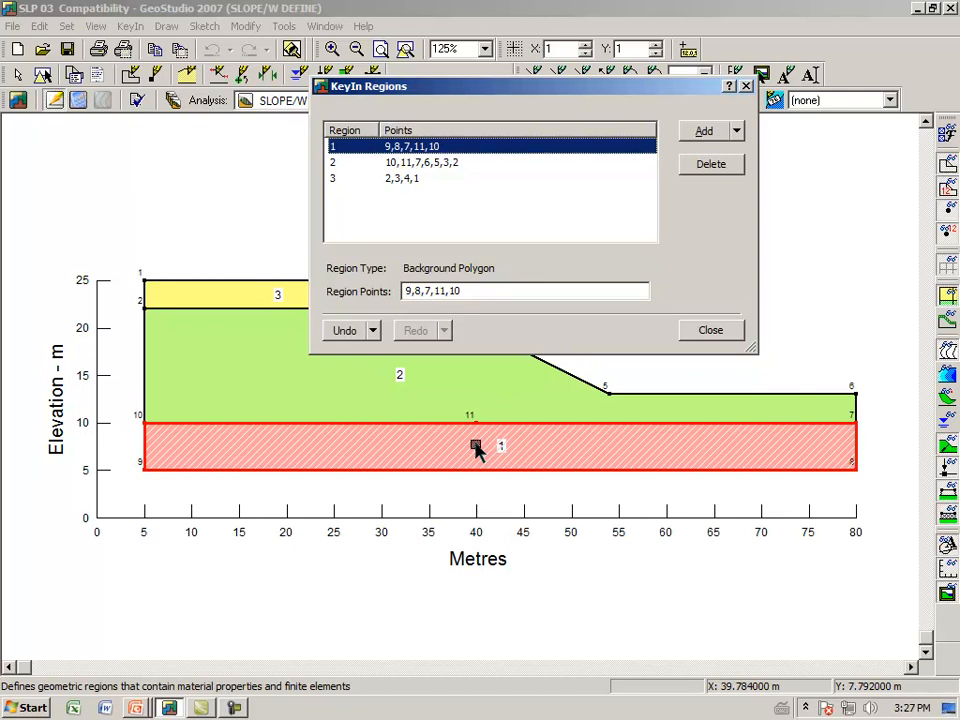
pyautogui.click(472, 393)
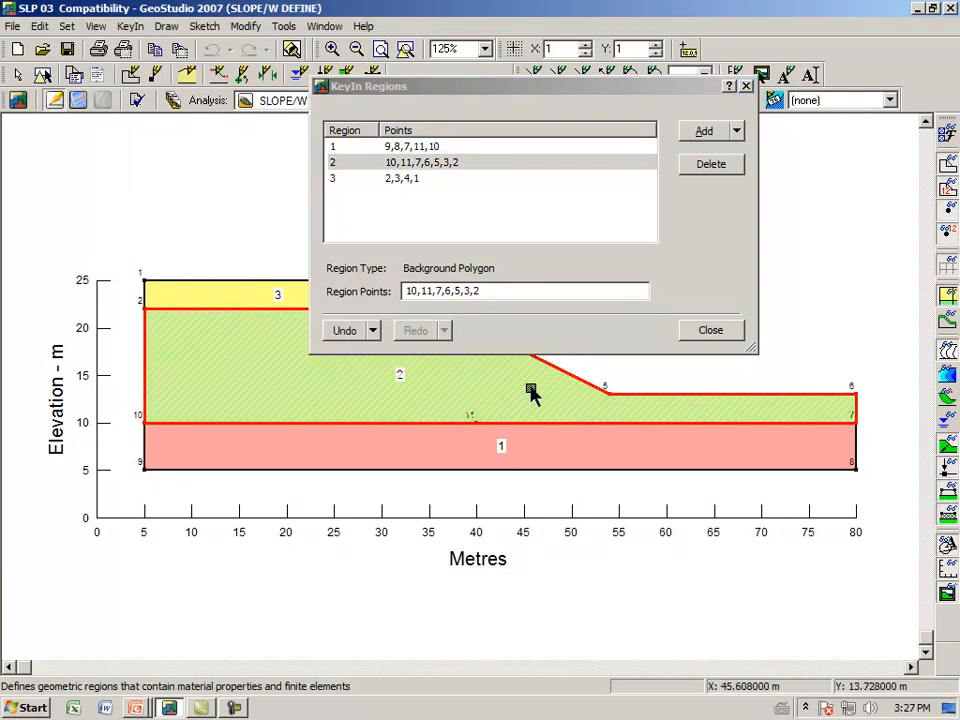
pyautogui.click(708, 329)
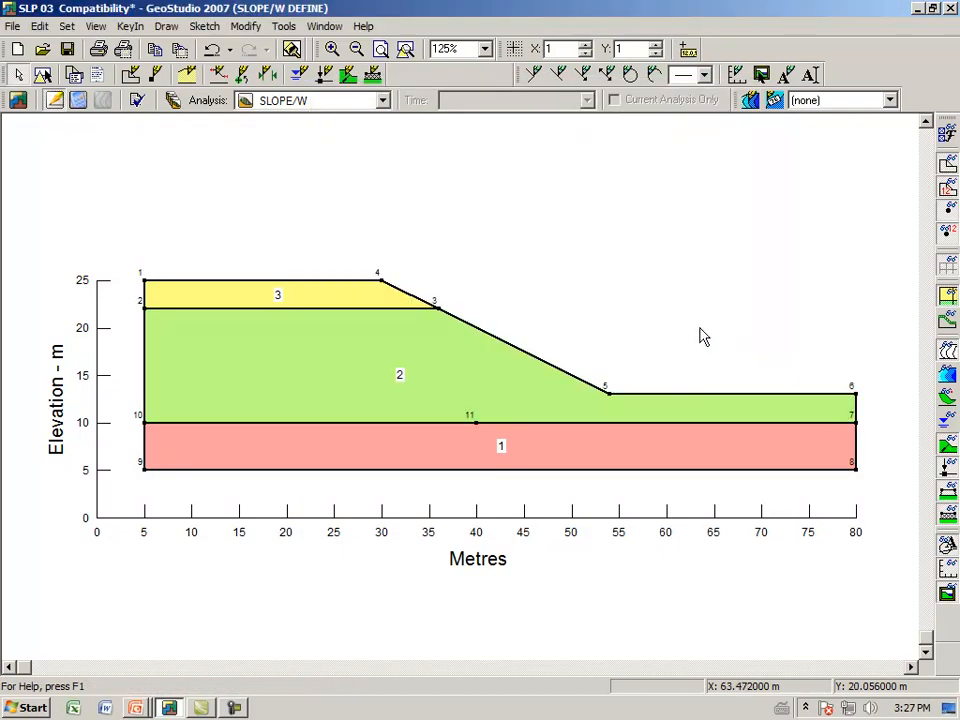
# Verify the model data before and after undoing the change to region 1's points, closing the report each time.
pyautogui.click(137, 100)
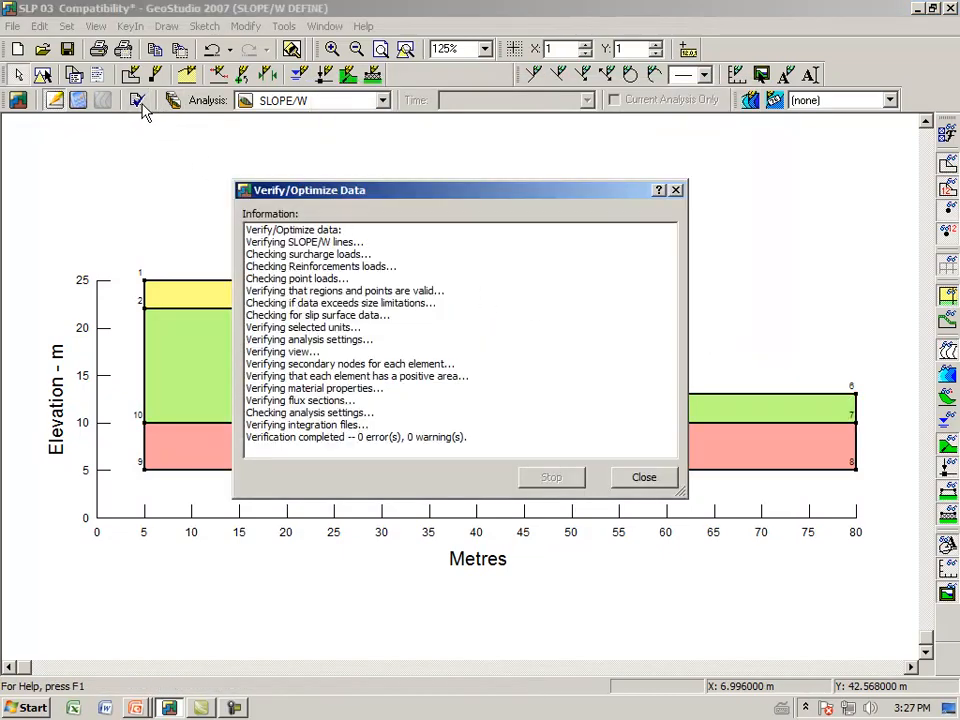
pyautogui.click(650, 480)
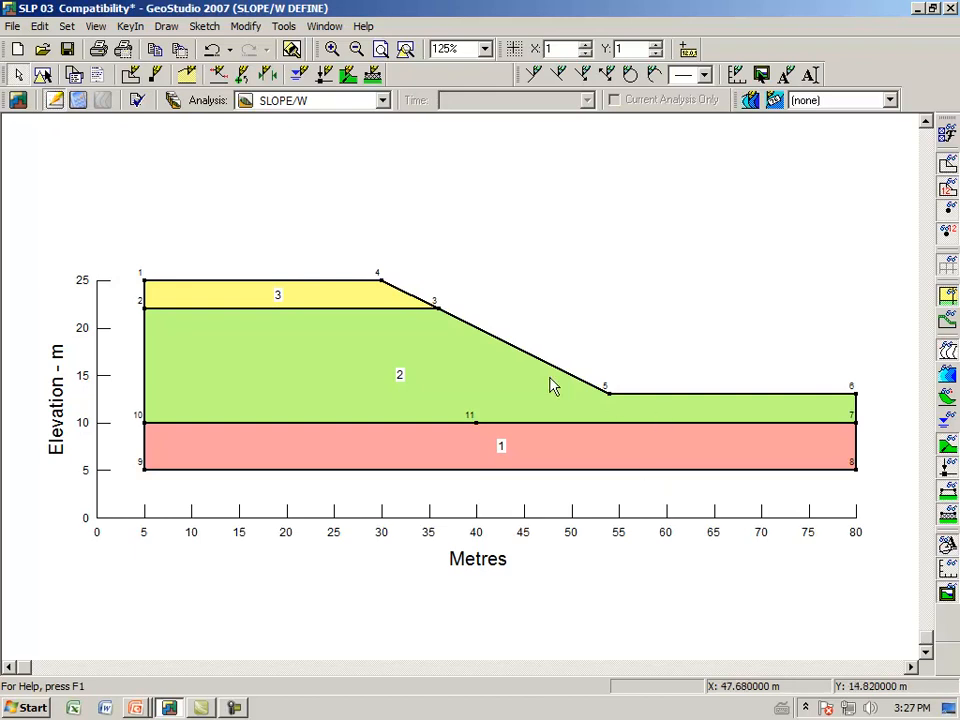
pyautogui.click(212, 50)
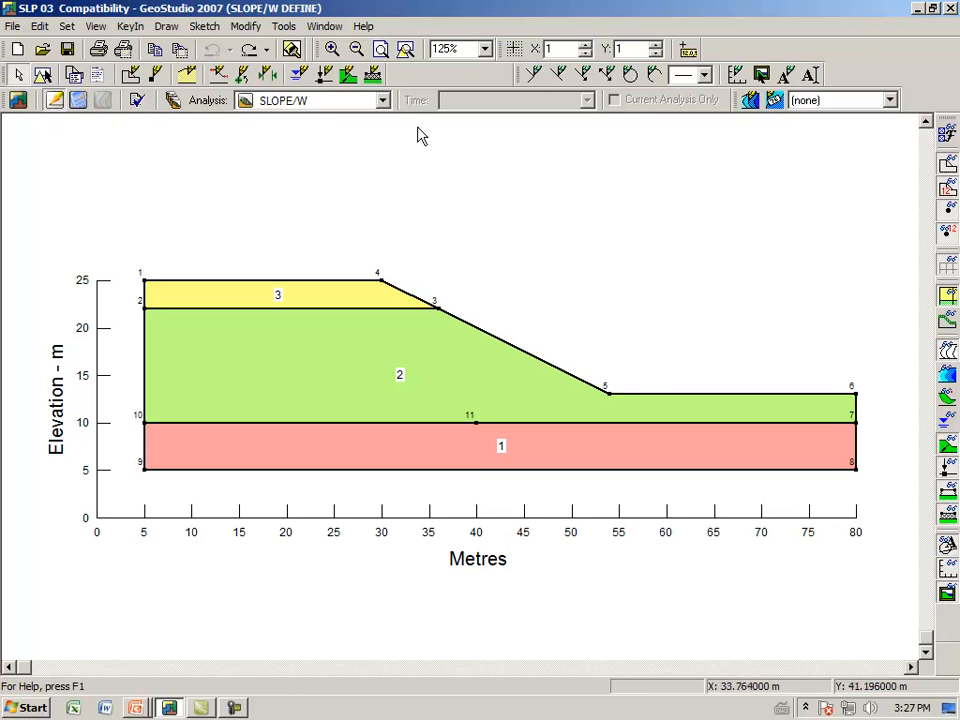
pyautogui.click(138, 102)
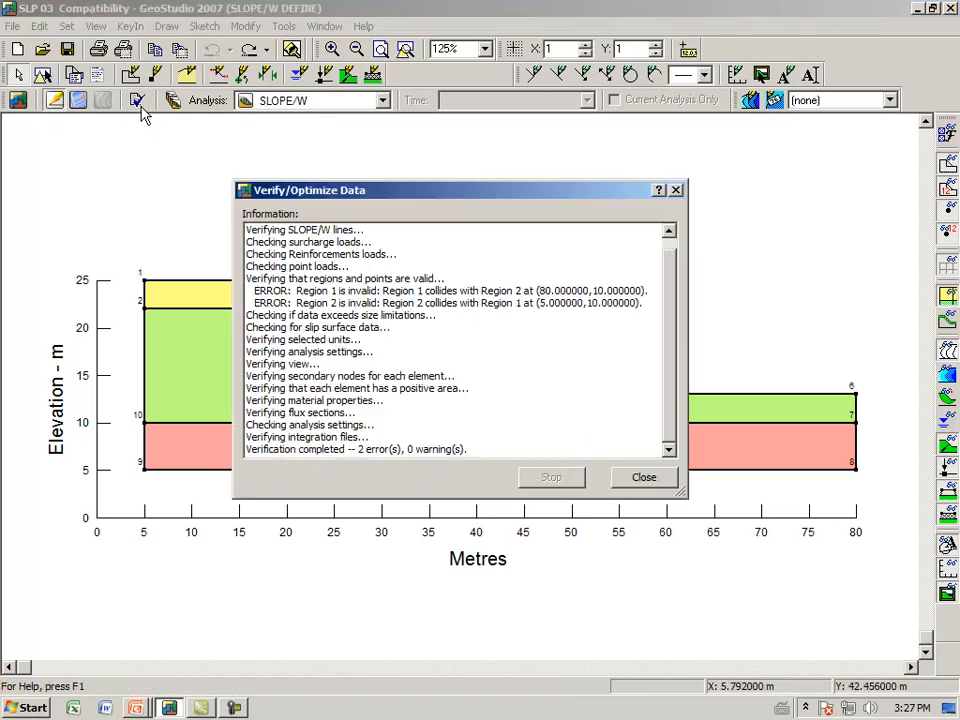
pyautogui.click(636, 481)
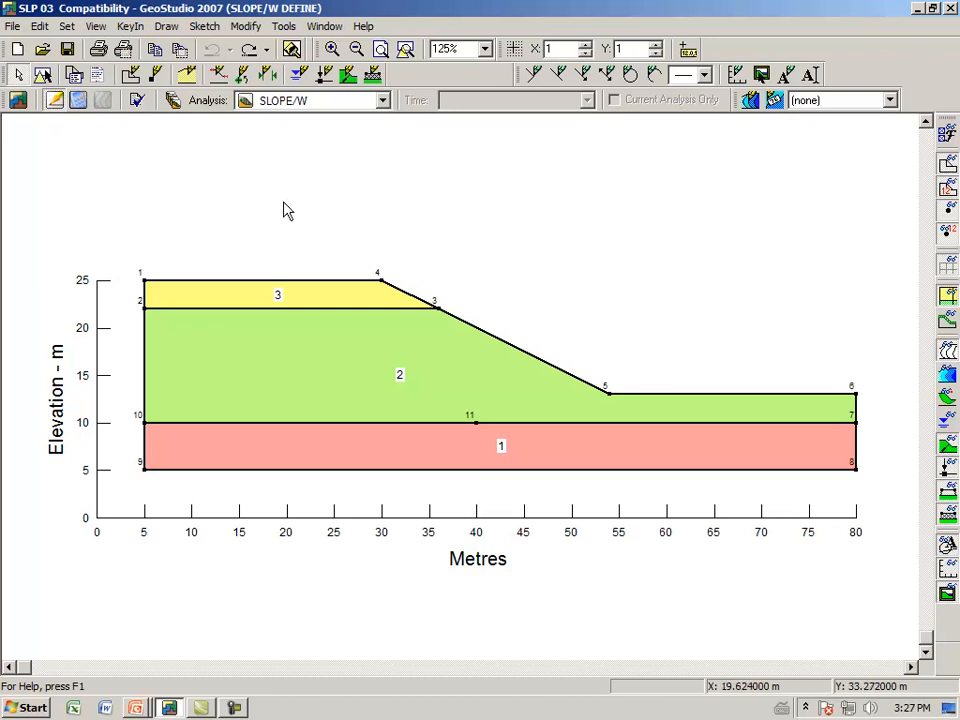
# Delete point 11 from the boundary between regions 1 and 2, finish modifying objects, and verify the model data.
pyautogui.click(245, 30)
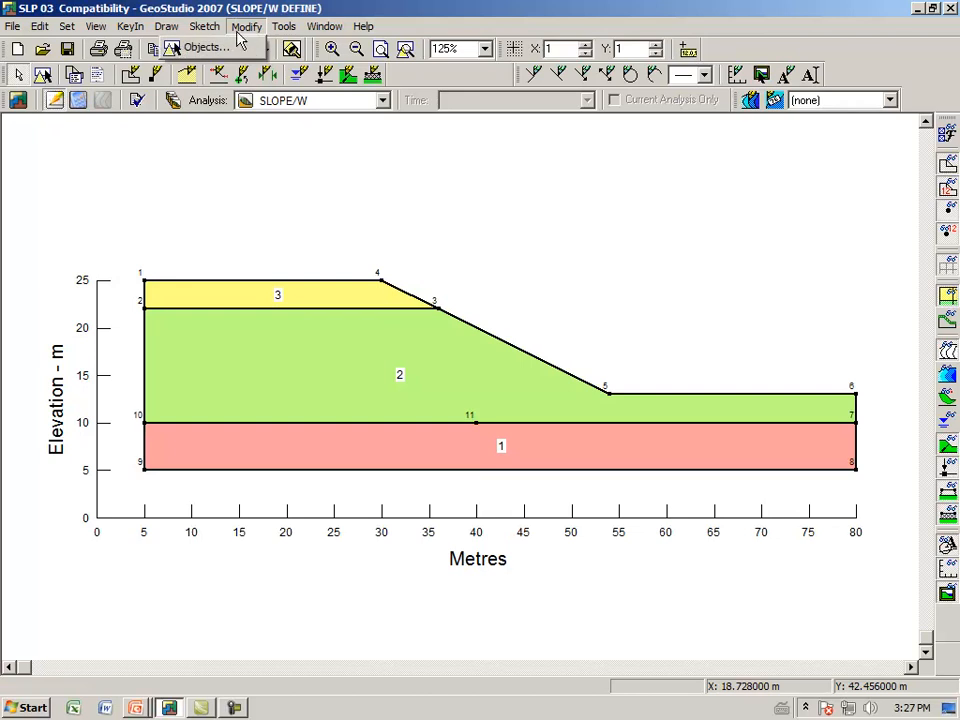
pyautogui.click(240, 45)
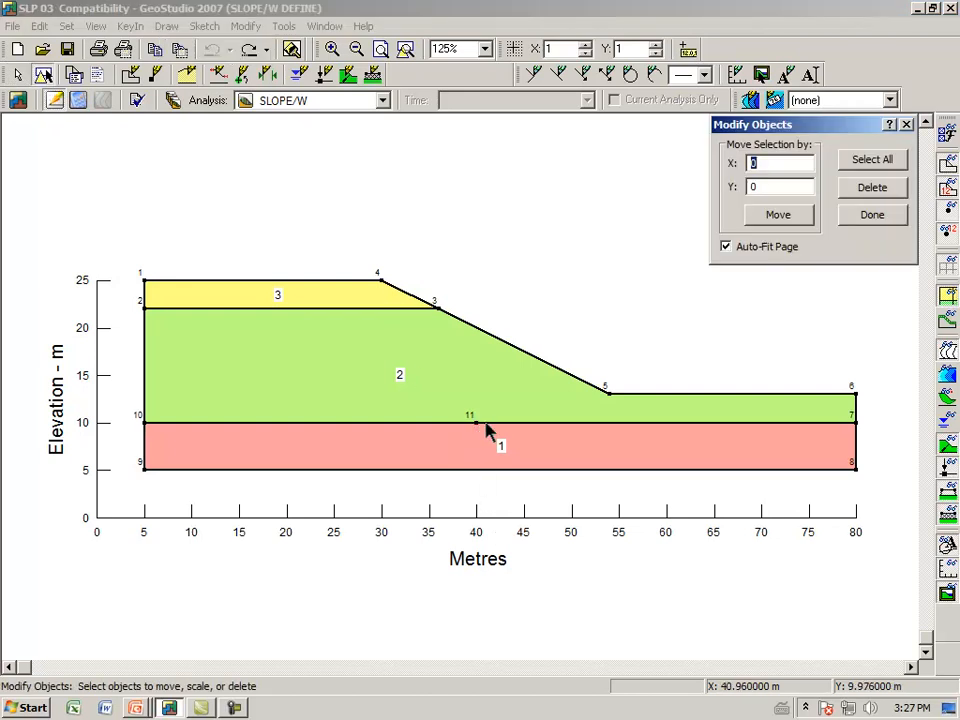
pyautogui.click(477, 424)
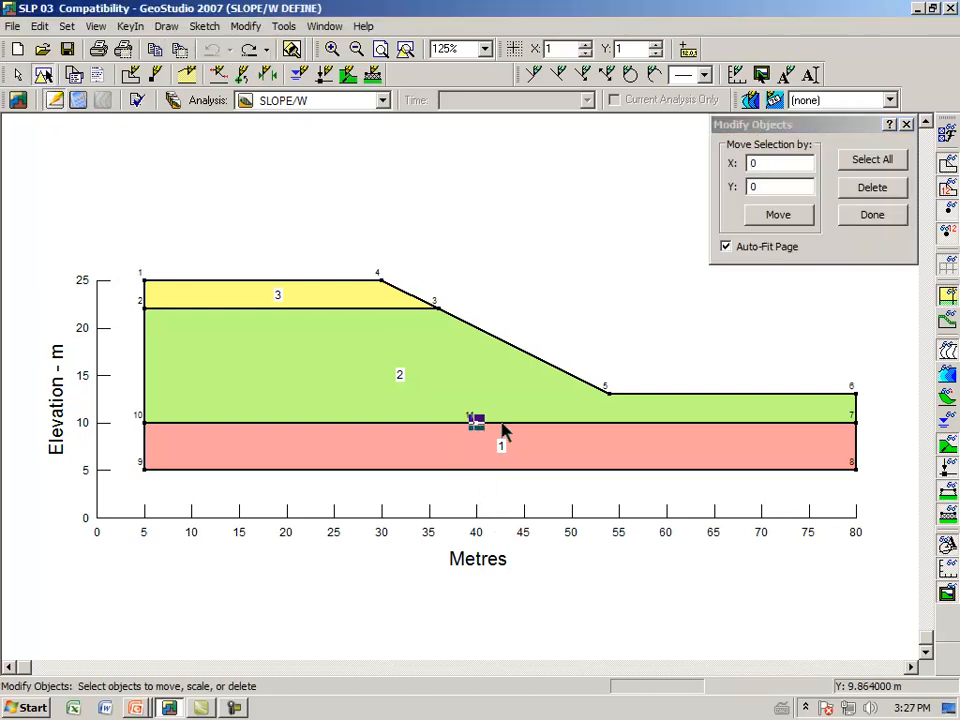
pyautogui.click(873, 189)
pyautogui.click(871, 215)
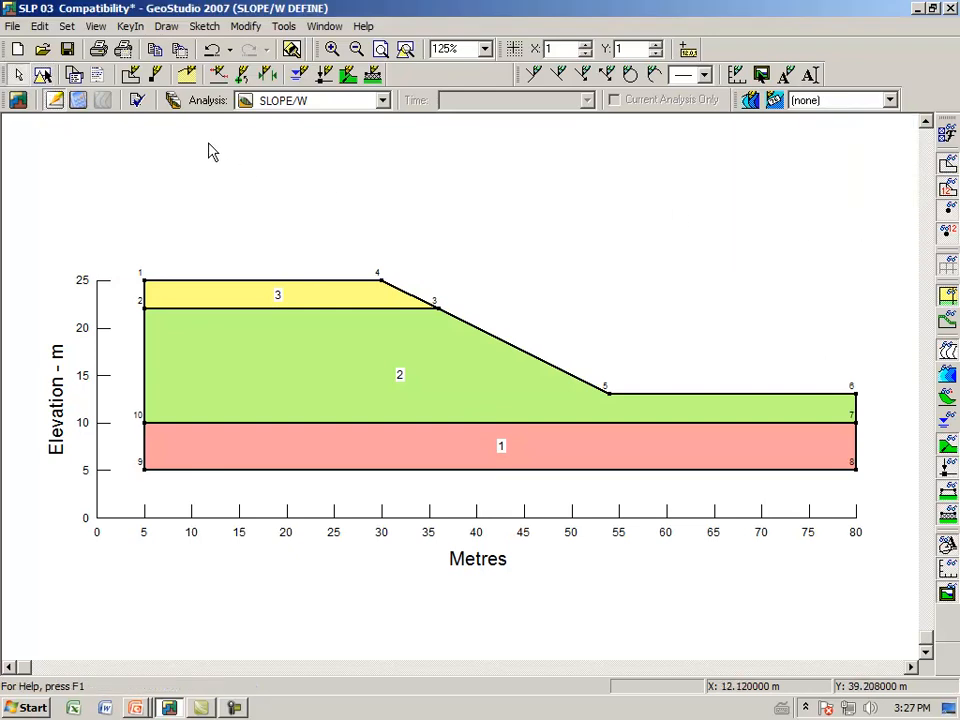
pyautogui.click(138, 101)
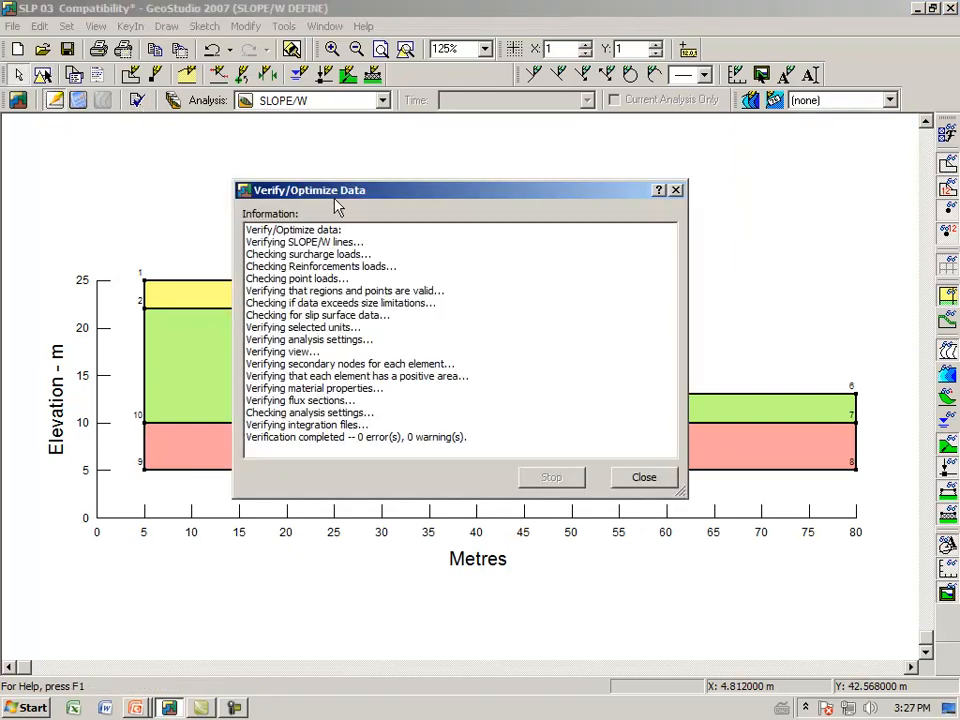
pyautogui.click(632, 480)
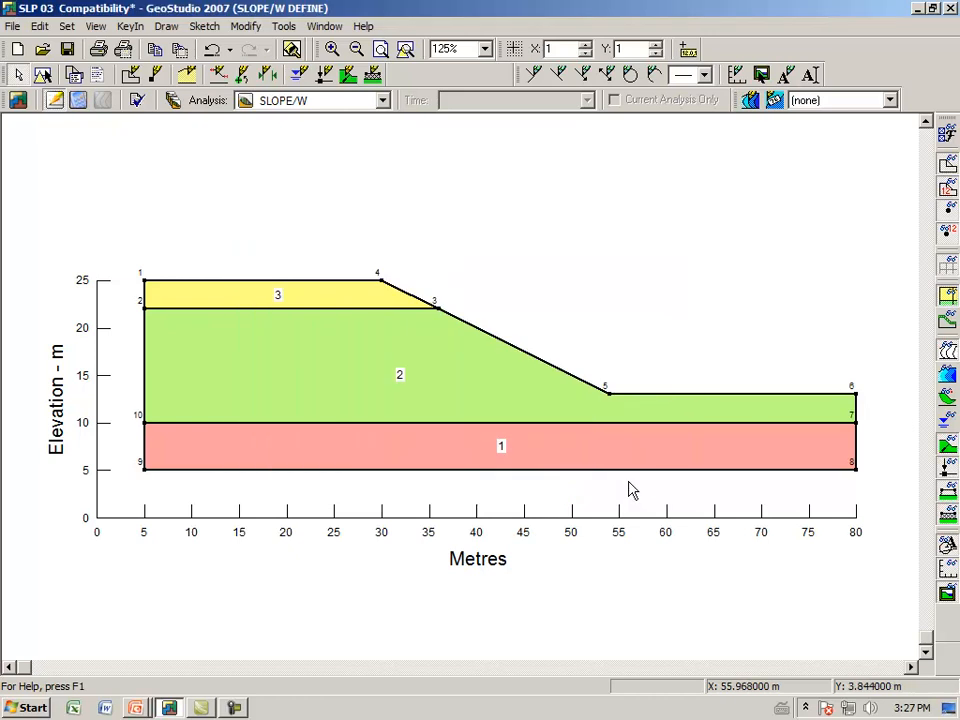
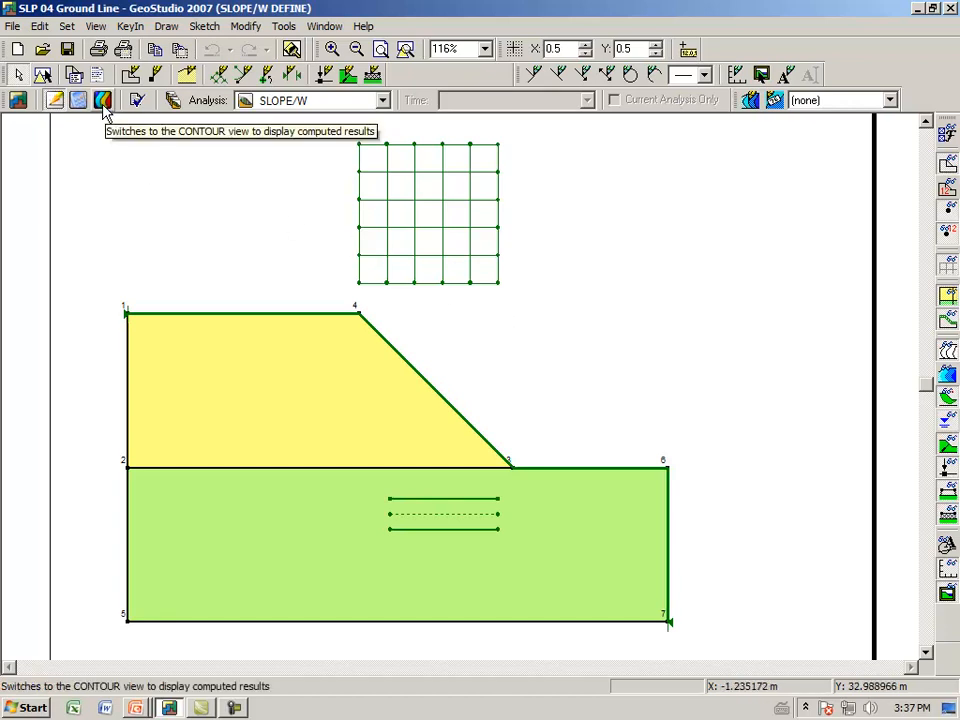
# Display the computed results of the SLP 04 Ground Line model and open its list of slip surfaces.
pyautogui.click(104, 108)
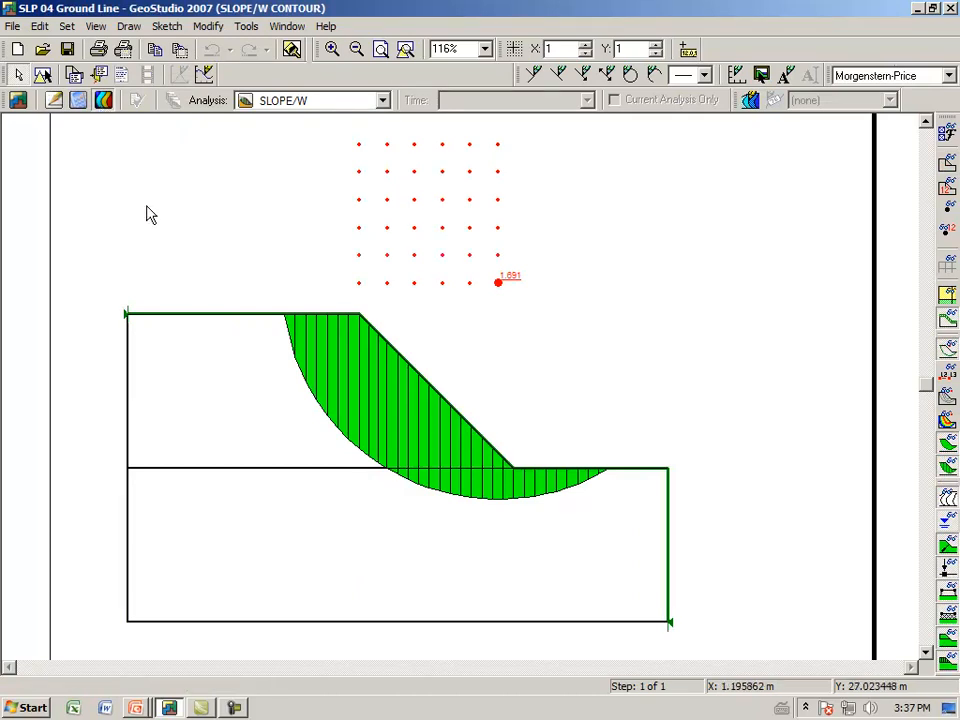
pyautogui.click(128, 27)
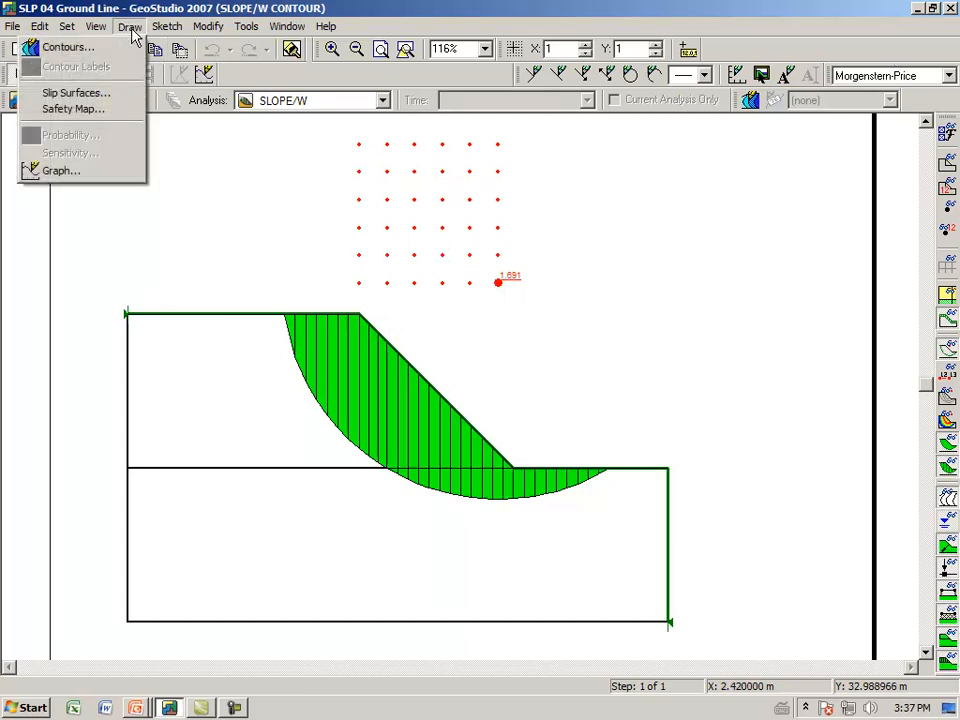
pyautogui.click(120, 92)
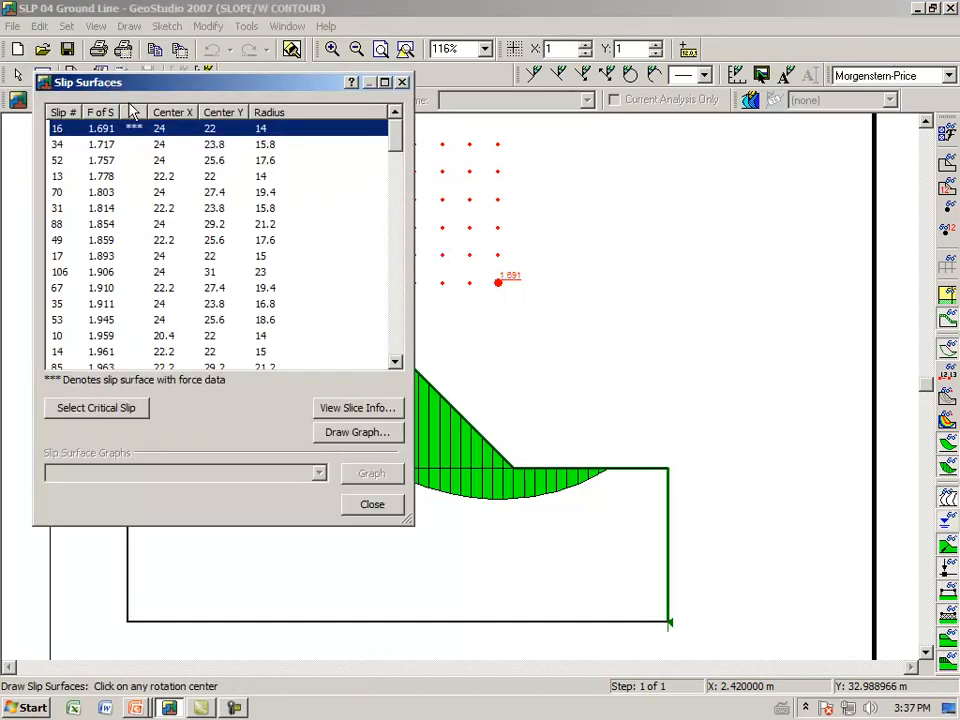
pyautogui.moveTo(149, 88); pyautogui.dragTo(277, 105)
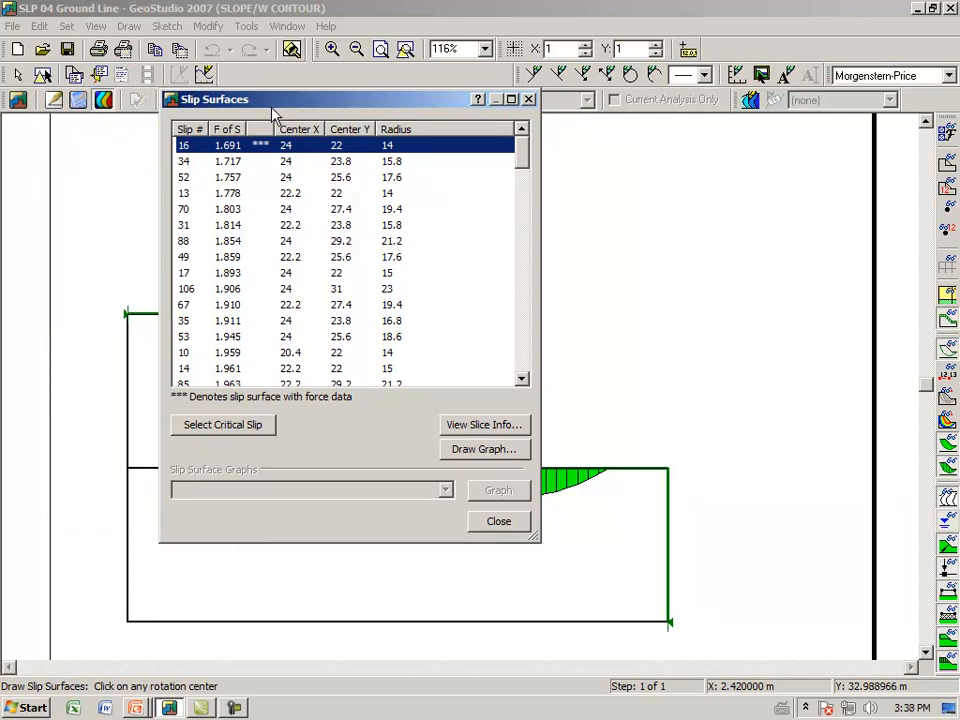
# Sort the slip surfaces by number, by factor of safety and by number again, and examine the end of the list.
pyautogui.click(196, 129)
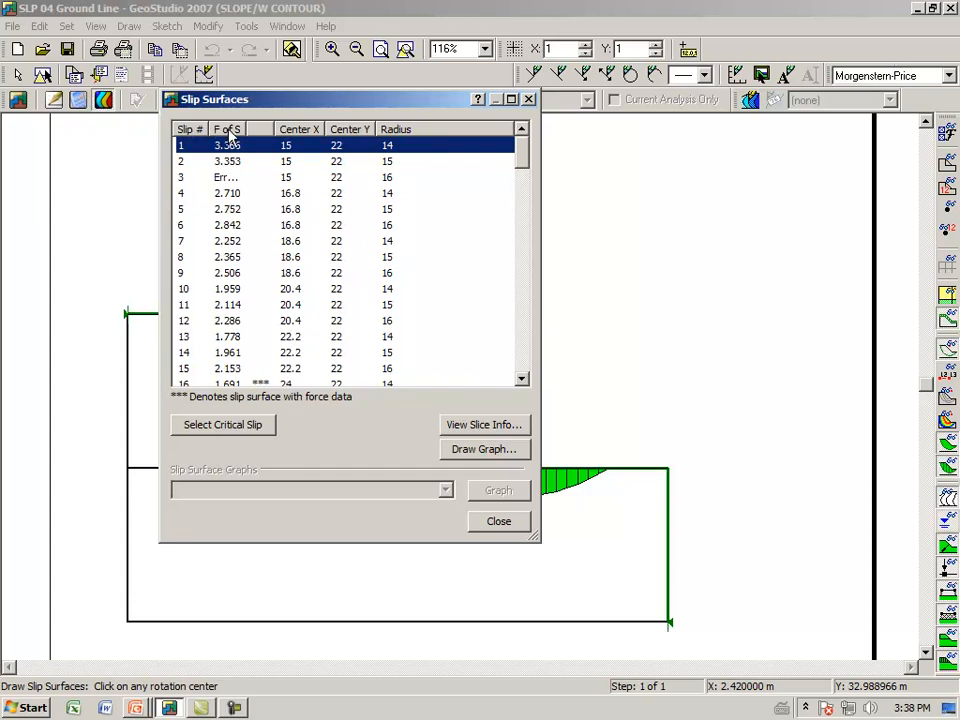
pyautogui.click(229, 130)
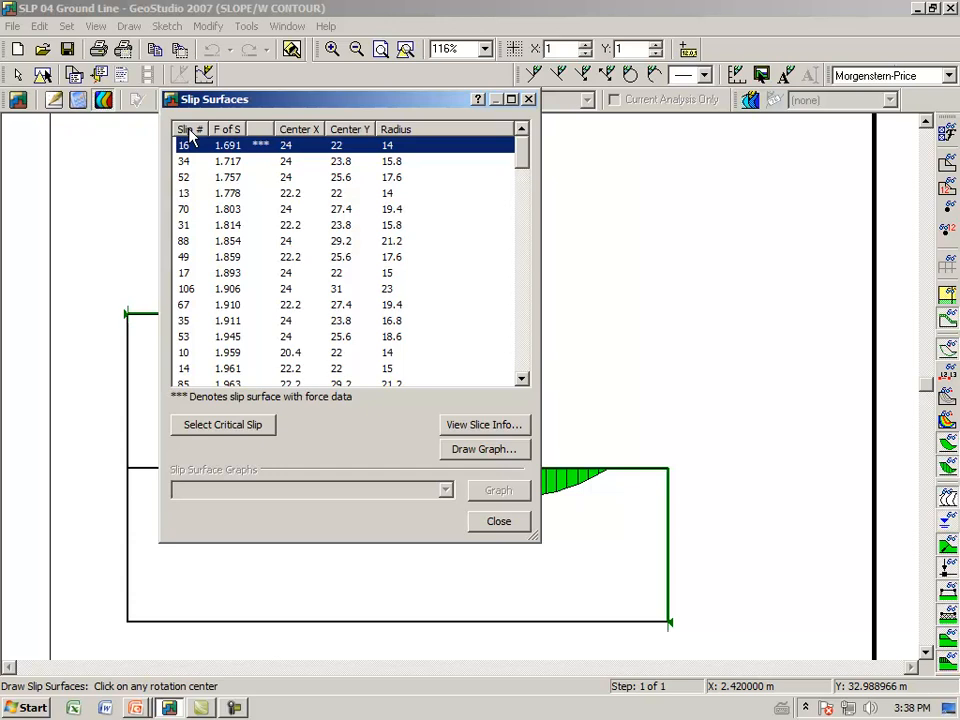
pyautogui.click(191, 137)
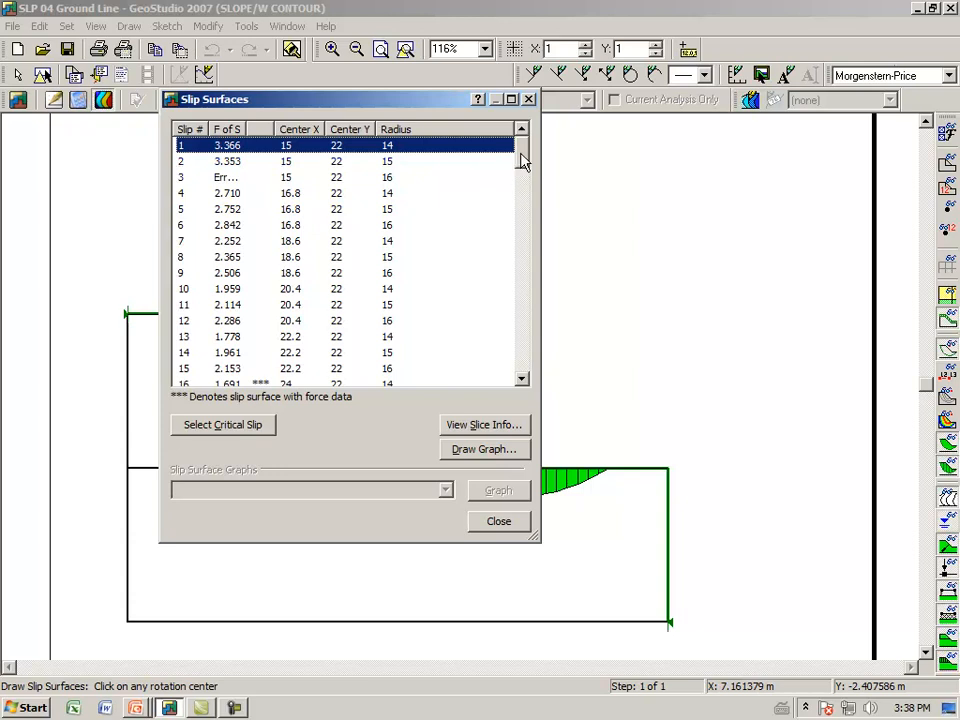
pyautogui.moveTo(521, 160); pyautogui.dragTo(514, 372)
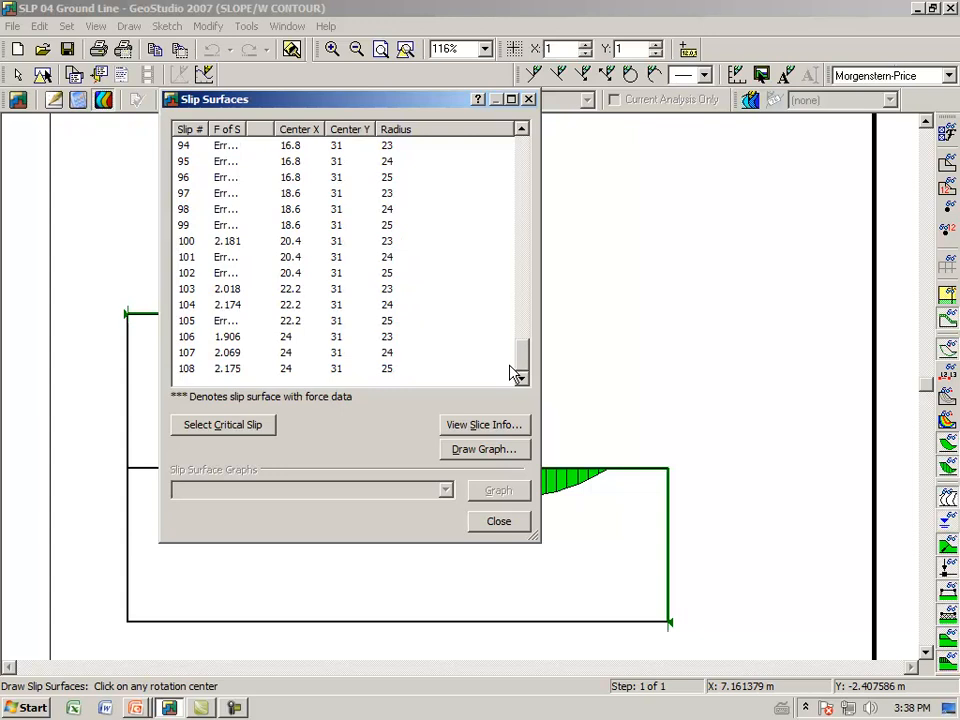
# Select slip surface 99 and widen the F of S column and the slip surface list to read the full error text.
pyautogui.click(214, 228)
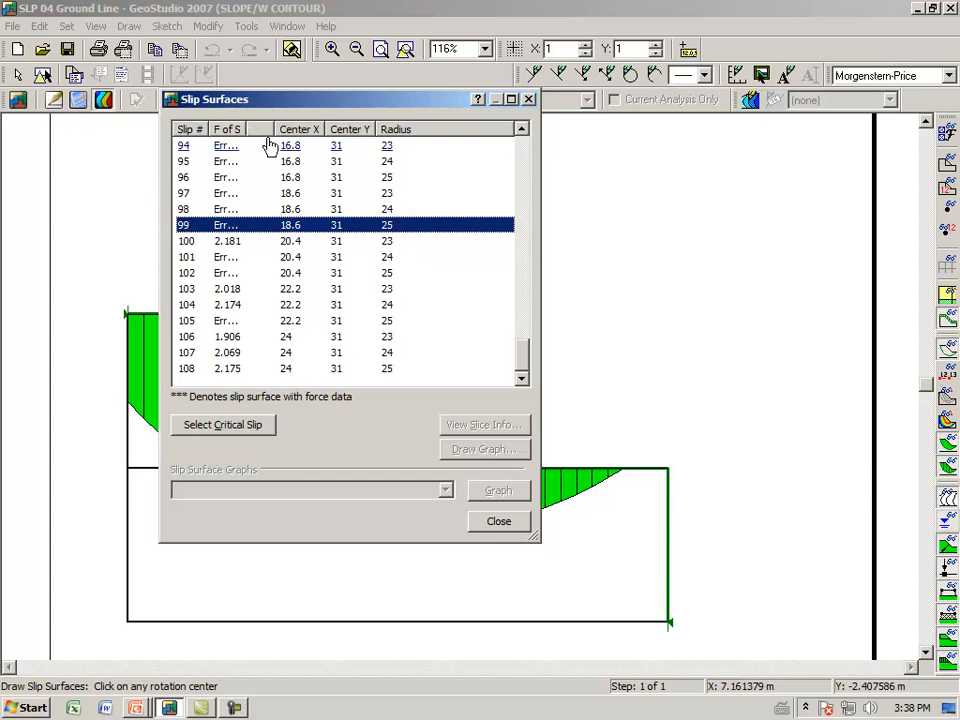
pyautogui.moveTo(246, 129); pyautogui.dragTo(431, 146)
pyautogui.click(542, 253)
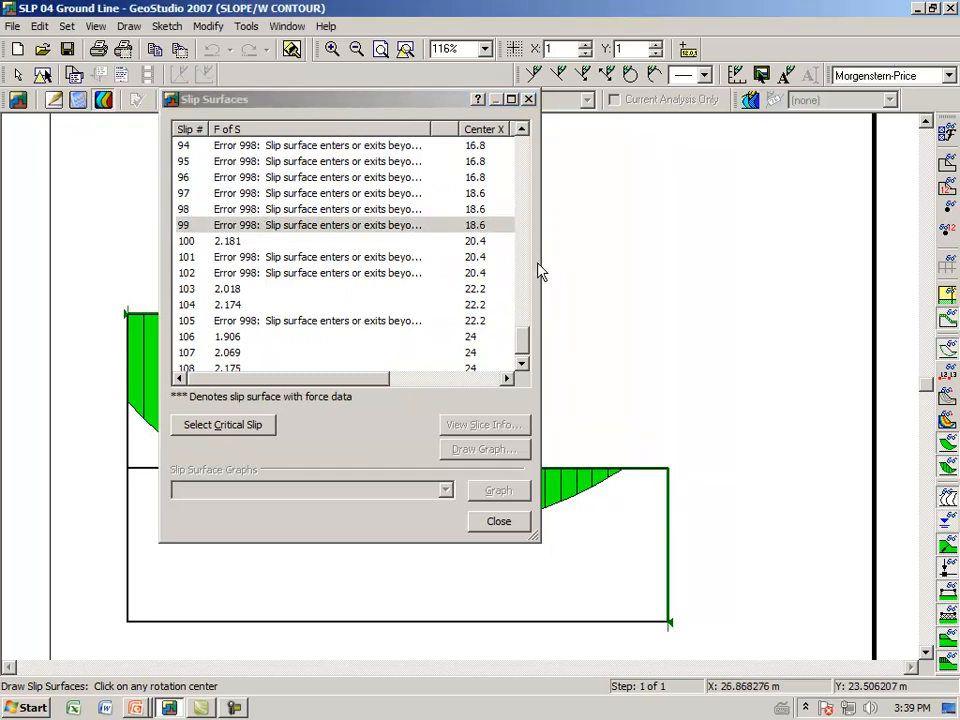
pyautogui.moveTo(540, 262); pyautogui.dragTo(850, 287)
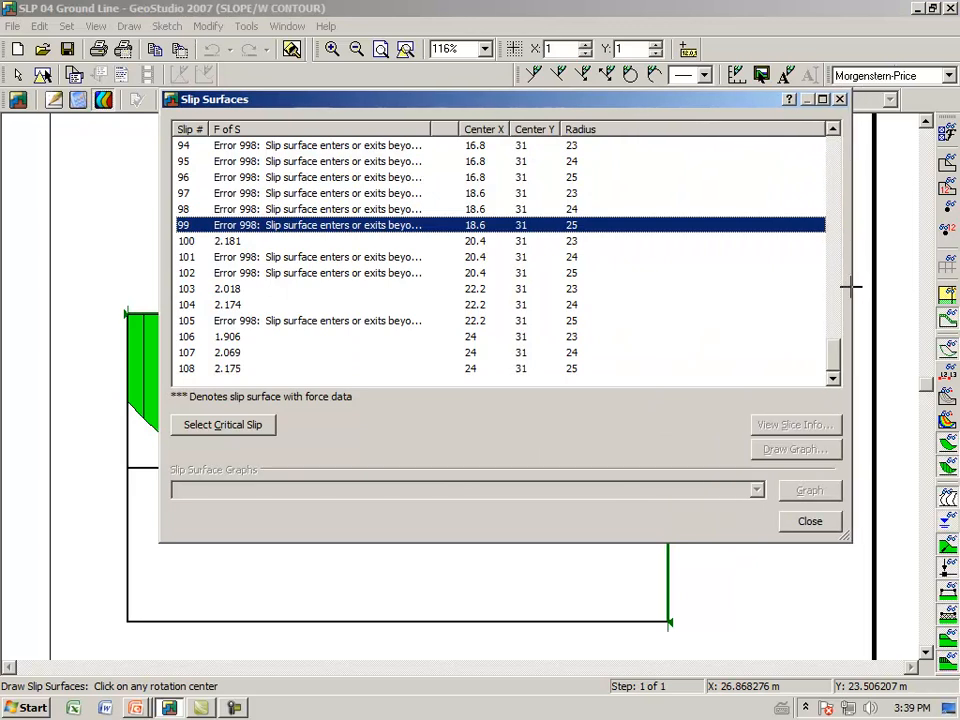
pyautogui.moveTo(431, 128); pyautogui.dragTo(566, 137)
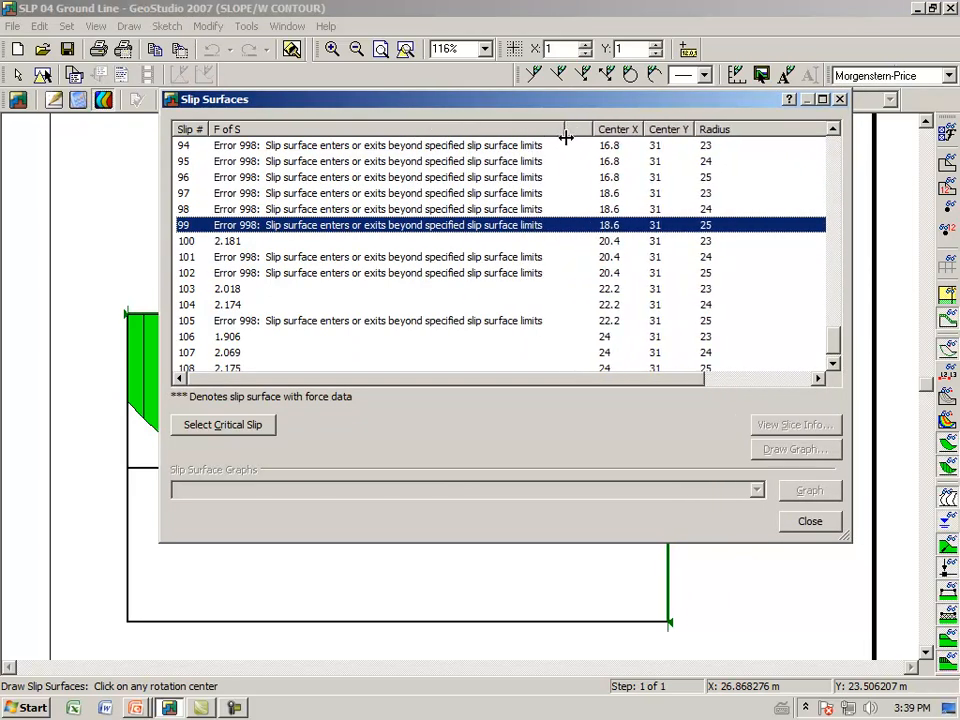
# Display slip surface 98 and move the list out of the way to examine both ends of the slip surface.
pyautogui.click(250, 212)
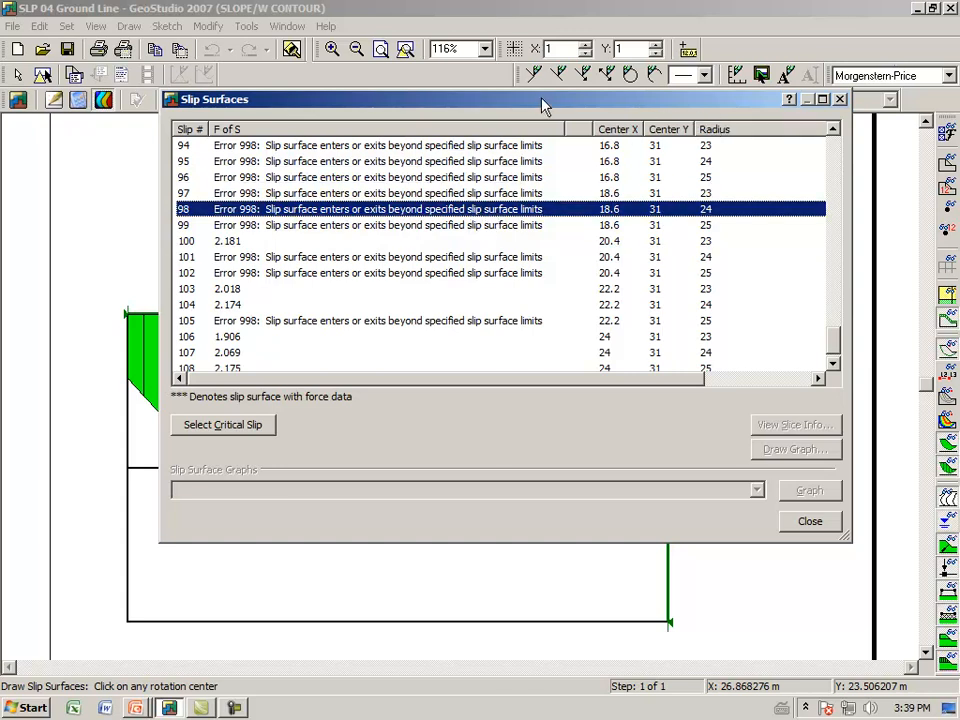
pyautogui.moveTo(543, 103); pyautogui.dragTo(869, 133)
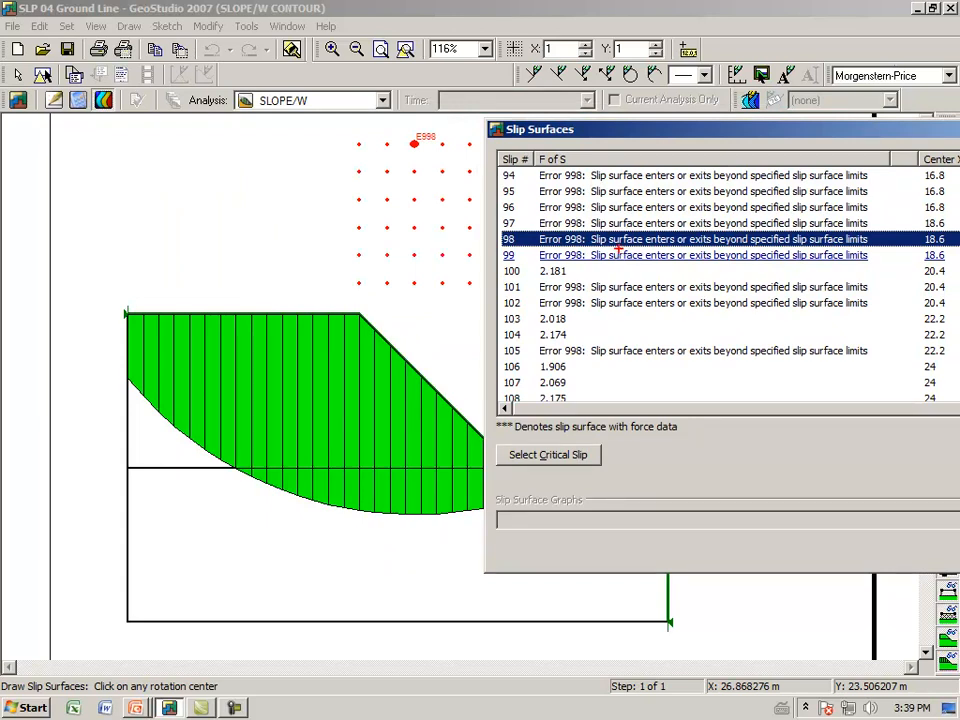
pyautogui.moveTo(134, 361)
pyautogui.mouseDown()
pyautogui.moveTo(102, 408)
pyautogui.moveTo(99, 373)
pyautogui.mouseUp()
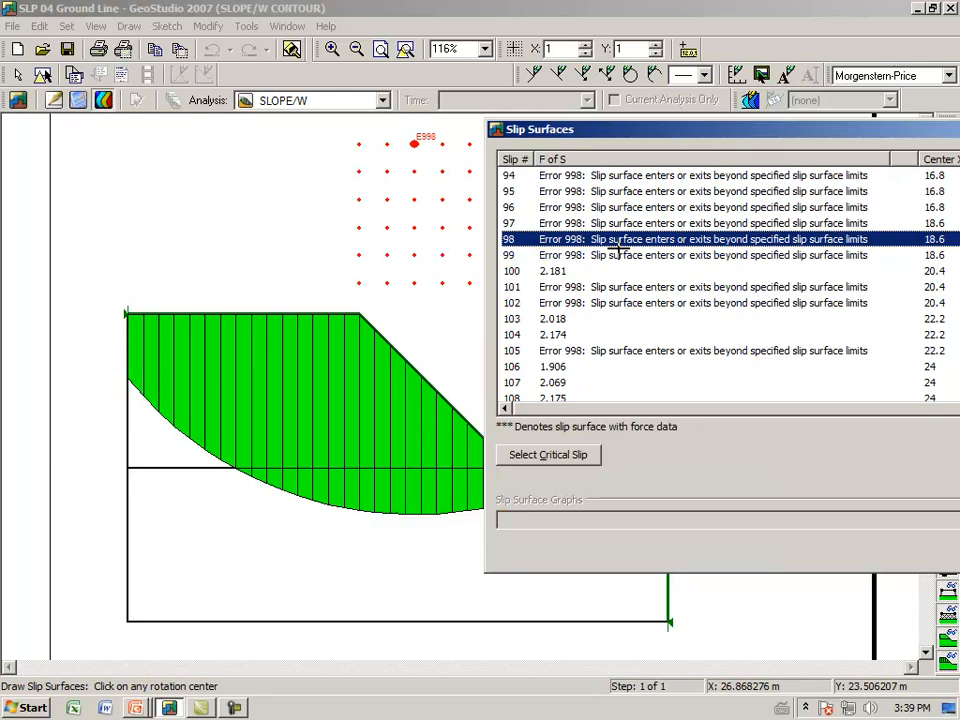
pyautogui.moveTo(760, 135); pyautogui.dragTo(85, 72)
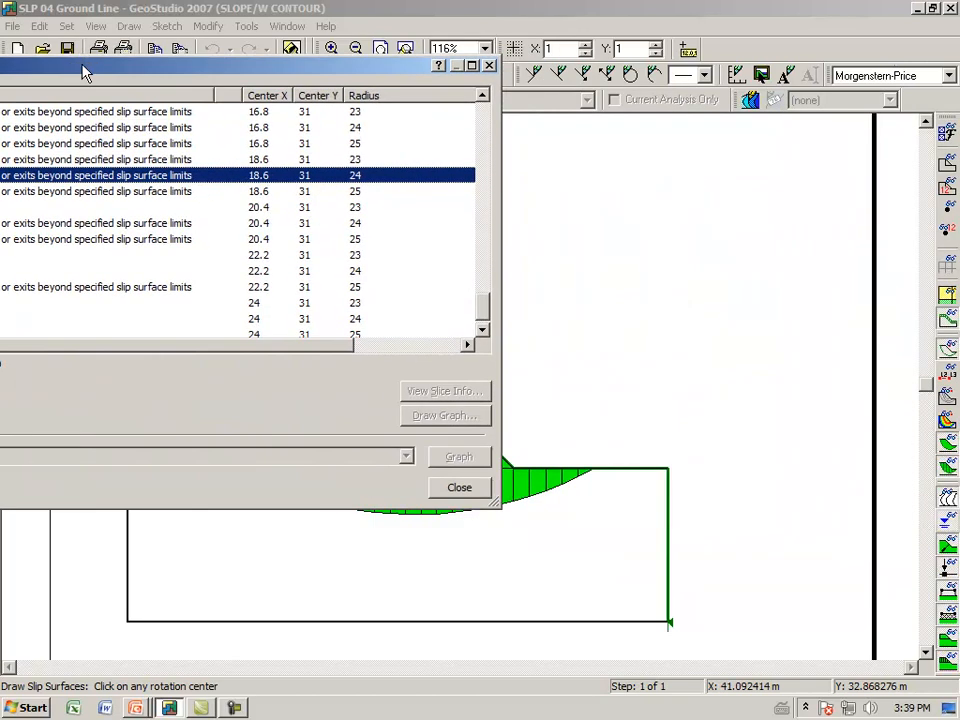
pyautogui.click(583, 461)
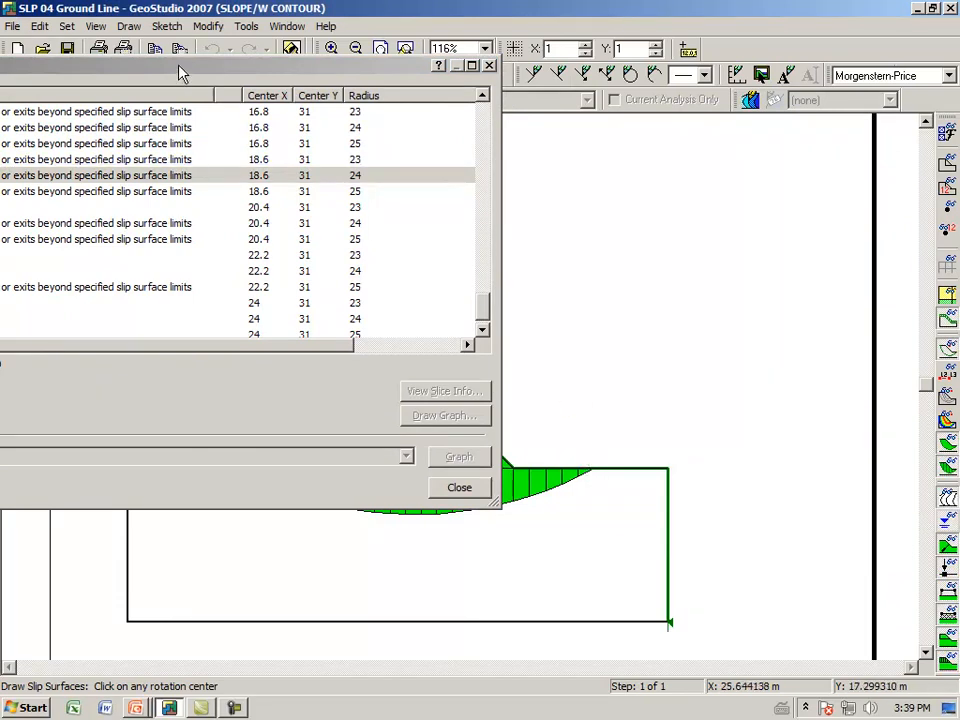
pyautogui.moveTo(180, 72); pyautogui.dragTo(527, 131)
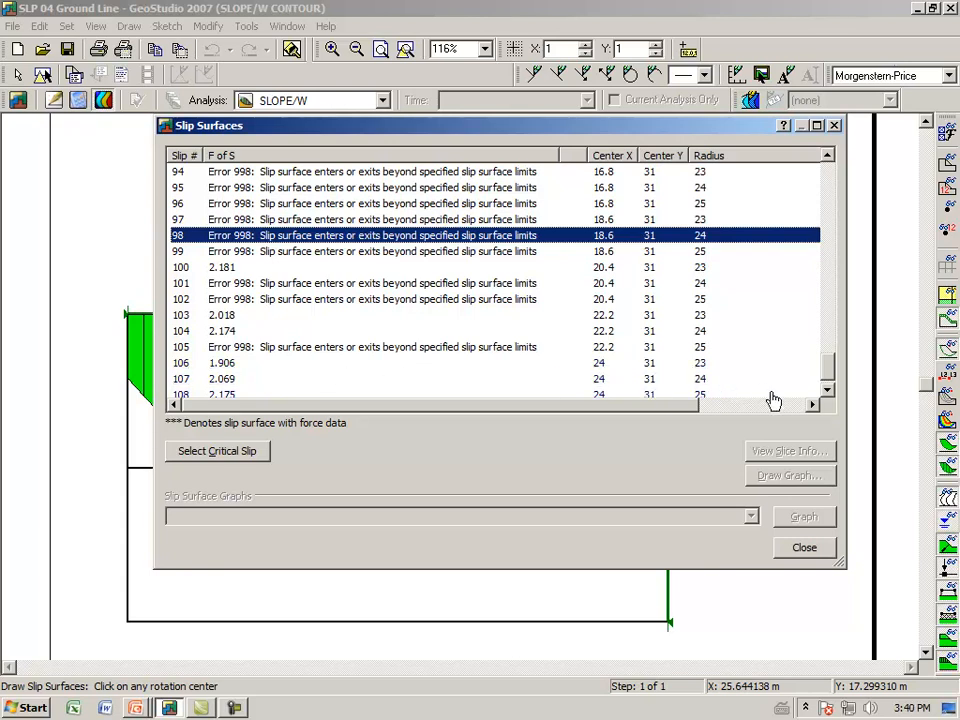
# Display slip surface 108, close the slip surface list, and examine where the surface enters and exits the slope.
pyautogui.click(827, 395)
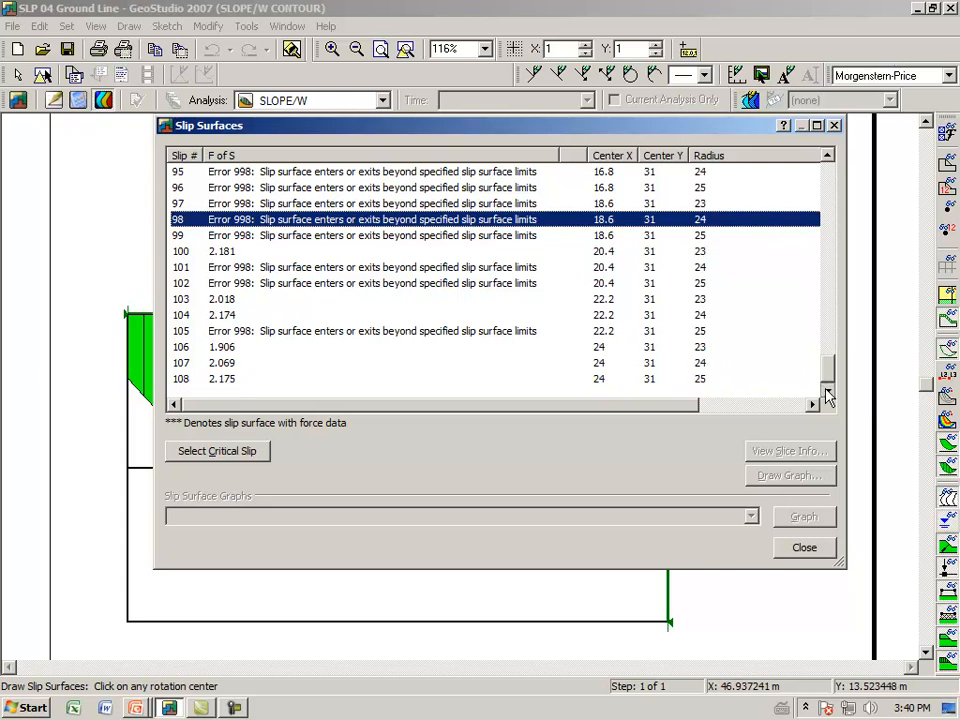
pyautogui.click(190, 379)
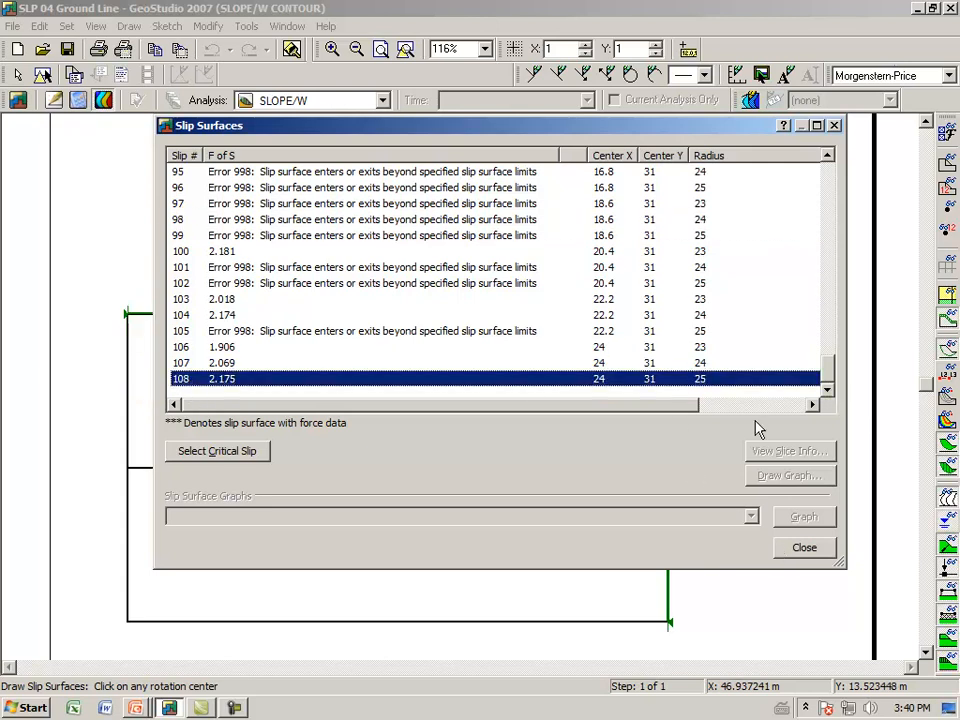
pyautogui.moveTo(656, 125)
pyautogui.mouseDown()
pyautogui.moveTo(281, 161)
pyautogui.moveTo(257, 154)
pyautogui.moveTo(531, 38)
pyautogui.moveTo(536, 2)
pyautogui.moveTo(594, 91)
pyautogui.mouseUp()
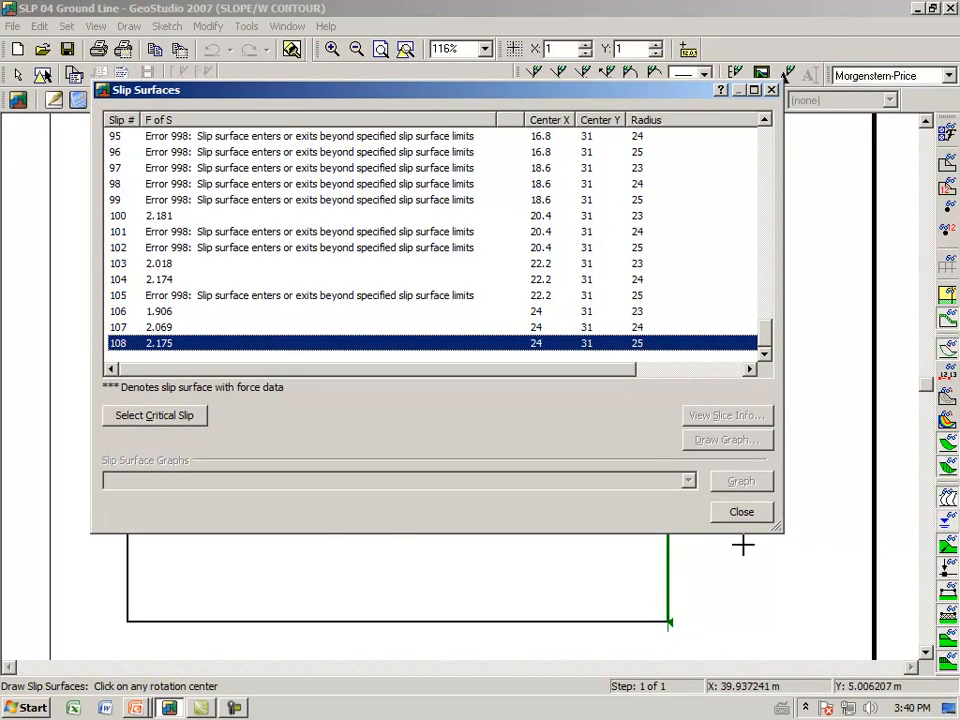
pyautogui.click(741, 511)
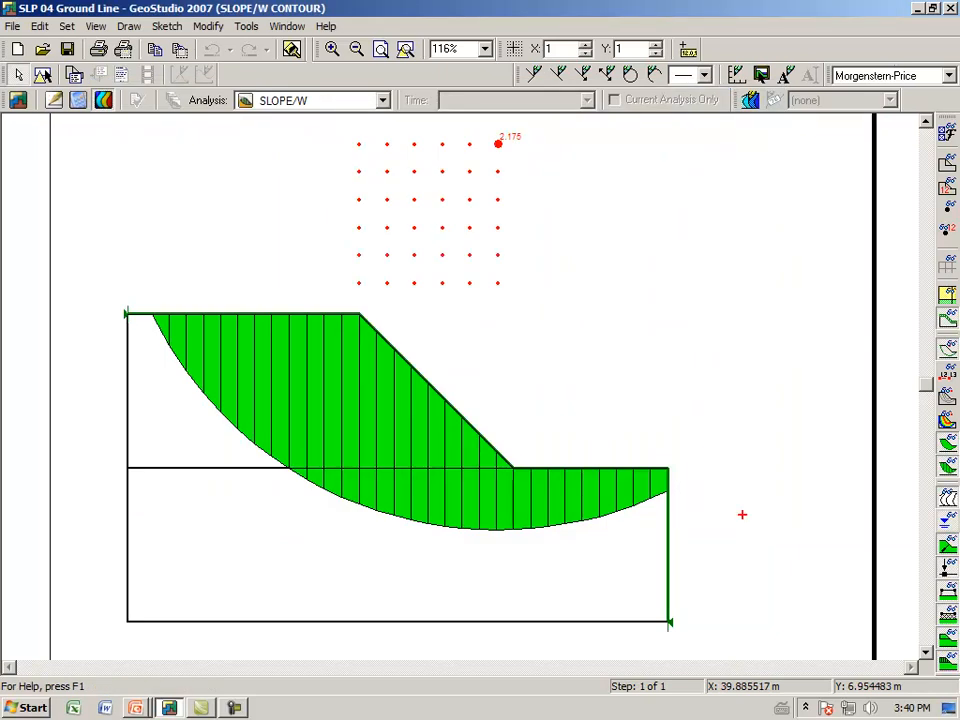
pyautogui.moveTo(164, 297); pyautogui.dragTo(138, 334)
pyautogui.moveTo(672, 479); pyautogui.dragTo(652, 503)
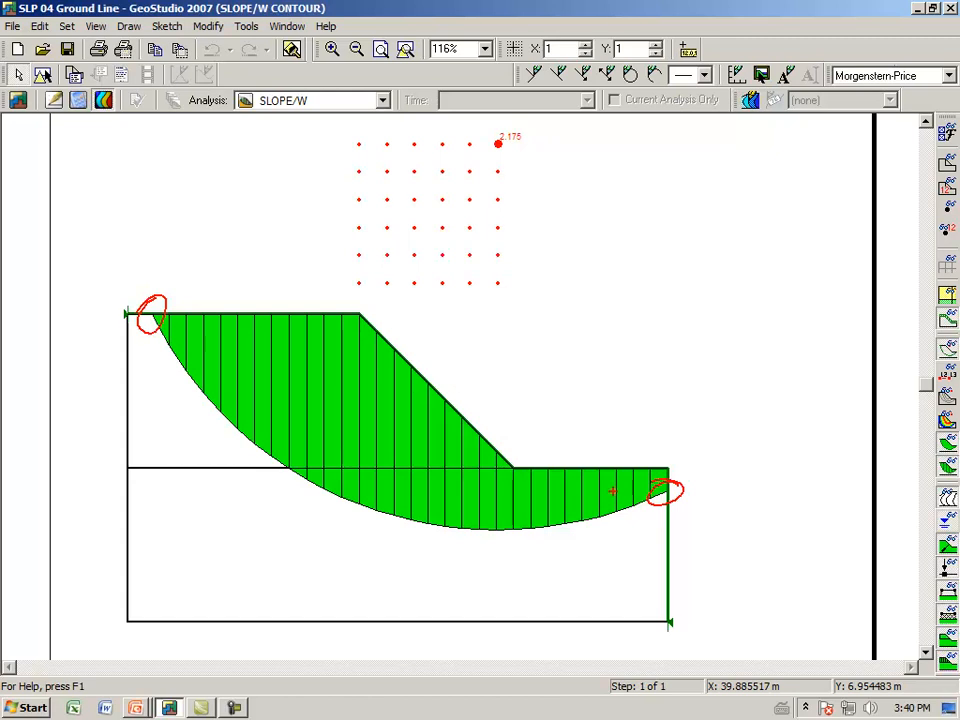
pyautogui.moveTo(668, 565); pyautogui.dragTo(730, 542)
pyautogui.moveTo(667, 565)
pyautogui.mouseDown()
pyautogui.moveTo(682, 547)
pyautogui.moveTo(683, 573)
pyautogui.moveTo(667, 565)
pyautogui.mouseUp()
pyautogui.press('Escape')
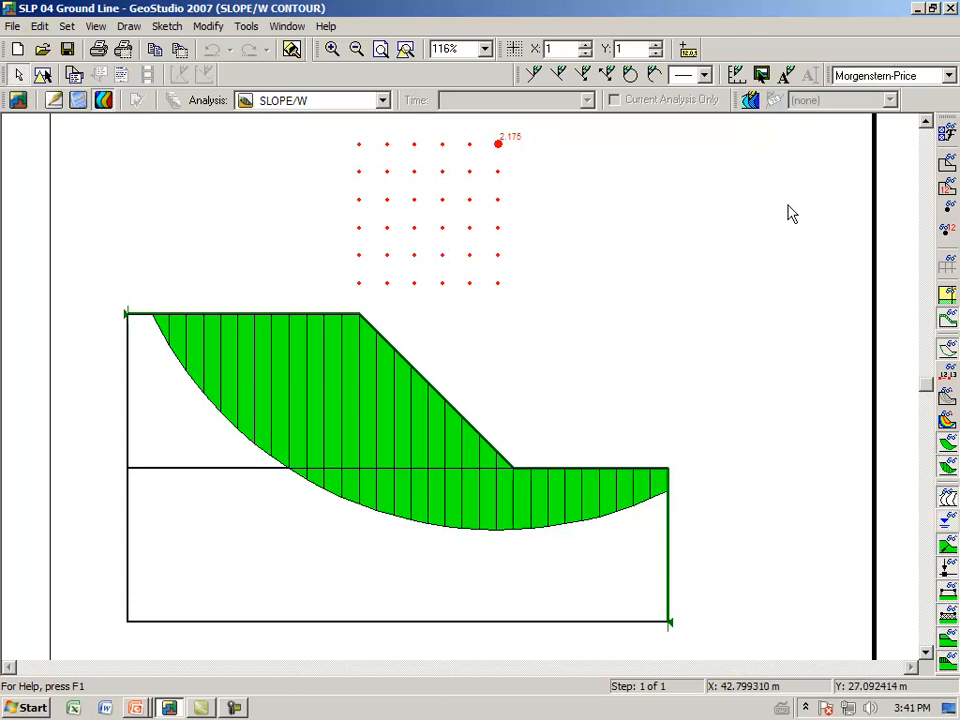
# Show the geometry points and their point numbers on the model.
pyautogui.click(948, 213)
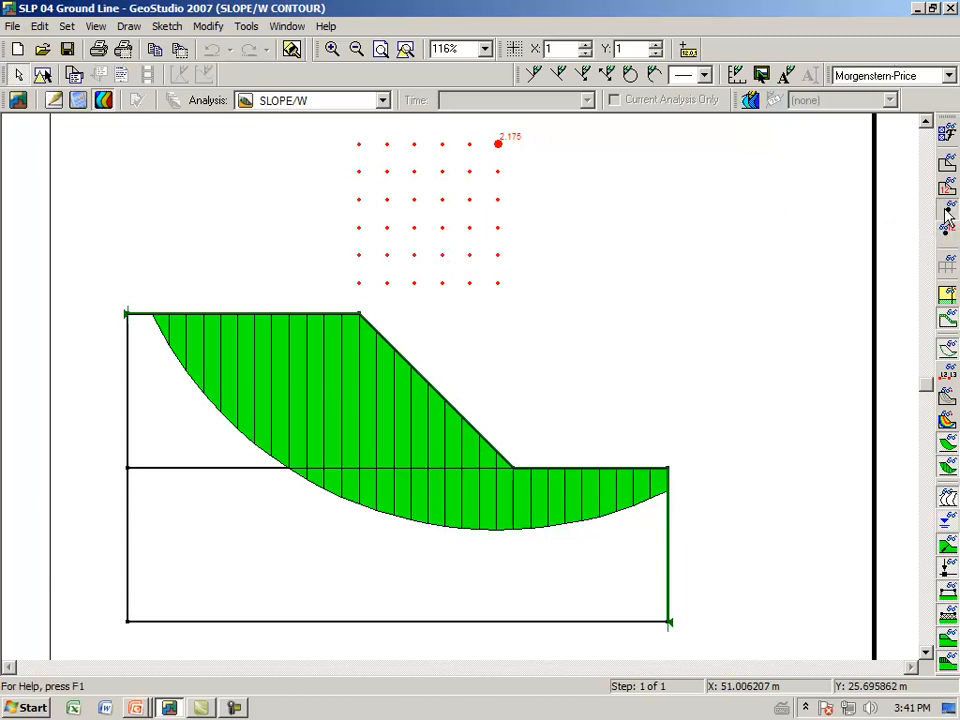
pyautogui.click(947, 233)
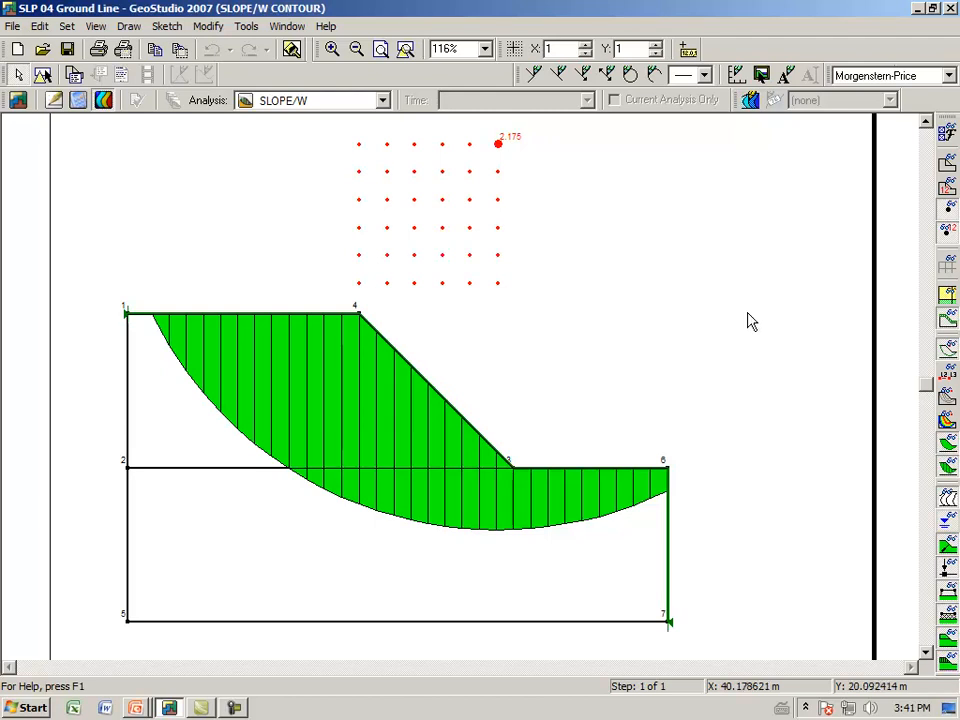
pyautogui.click(129, 26)
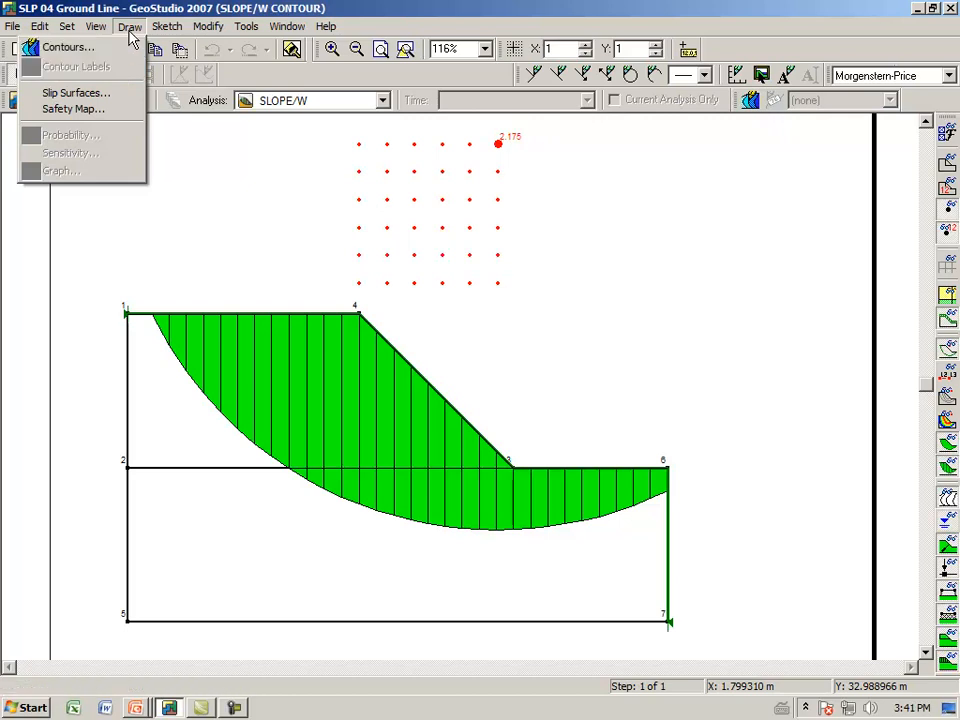
pyautogui.click(203, 217)
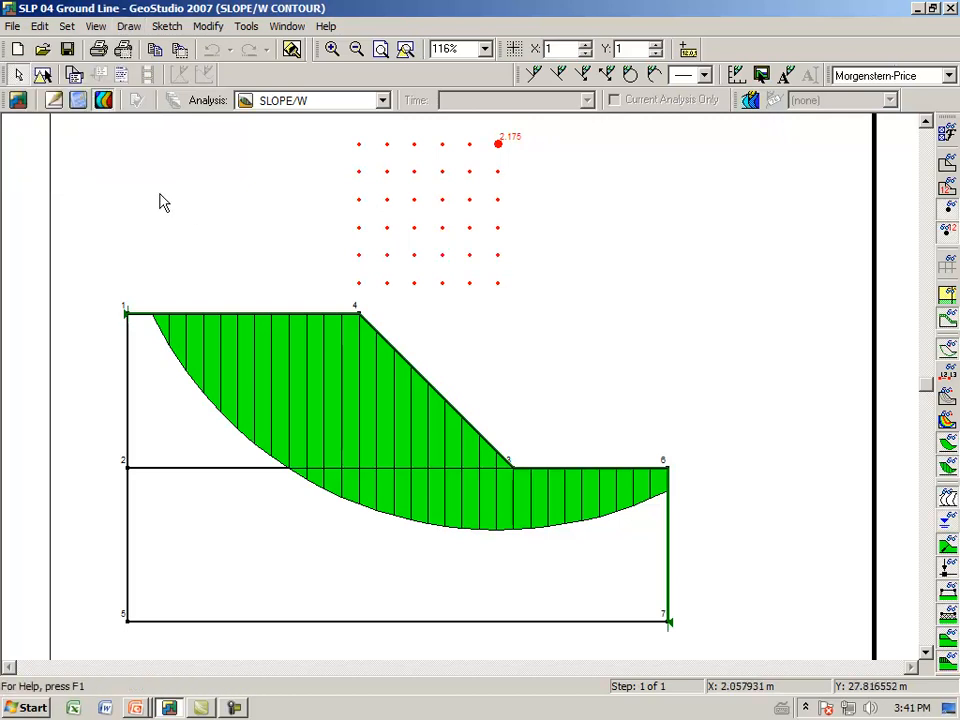
# Return to the model definition and inspect the coordinates of points 6 and 7.
pyautogui.click(55, 101)
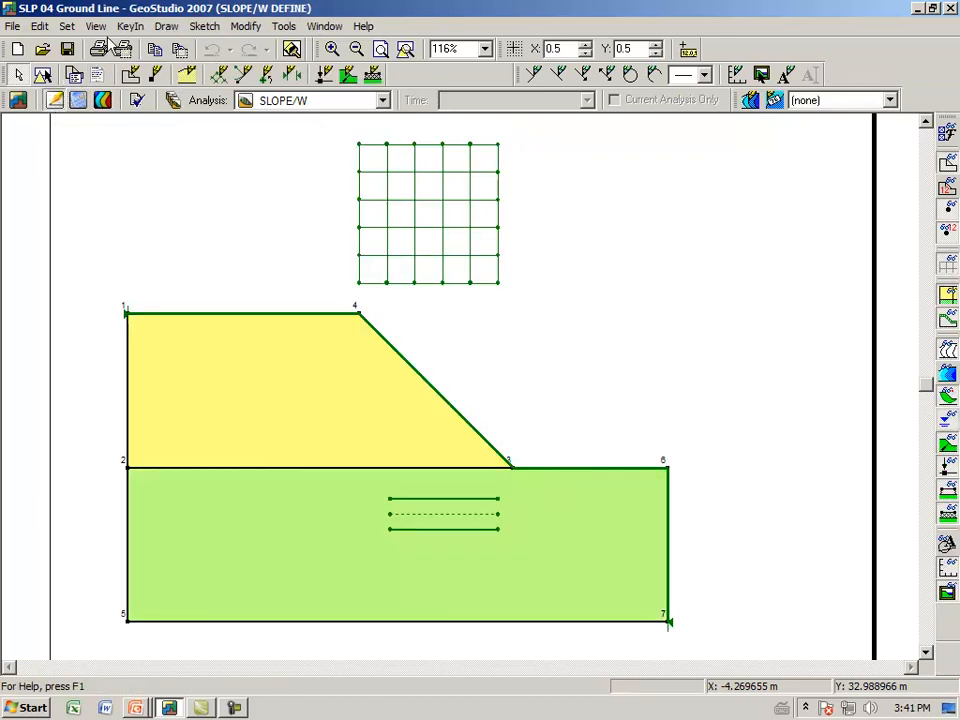
pyautogui.click(166, 26)
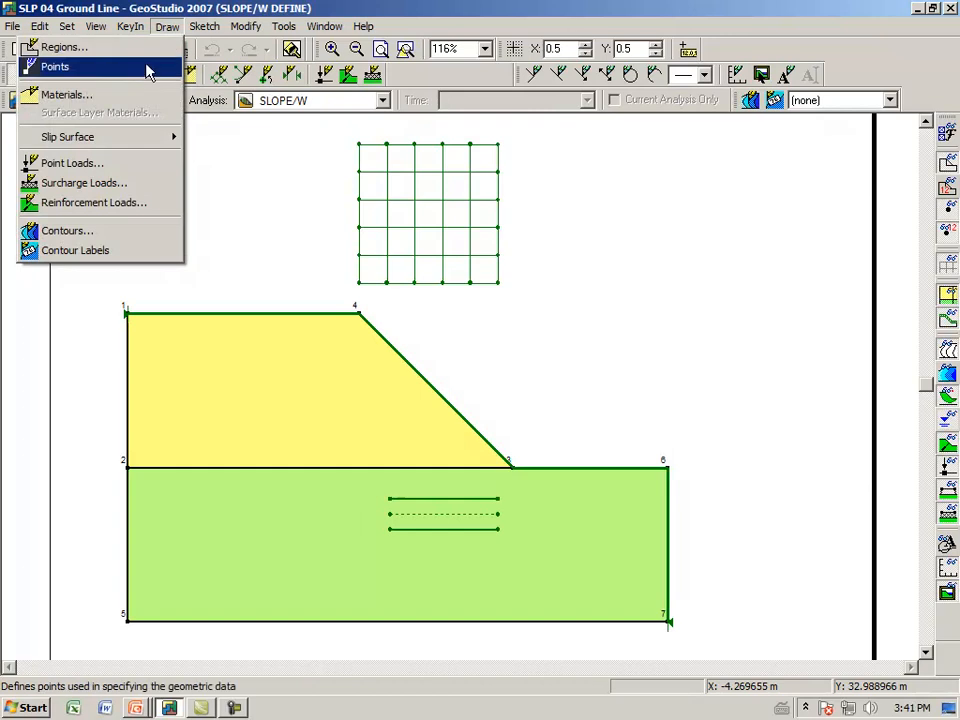
pyautogui.click(147, 68)
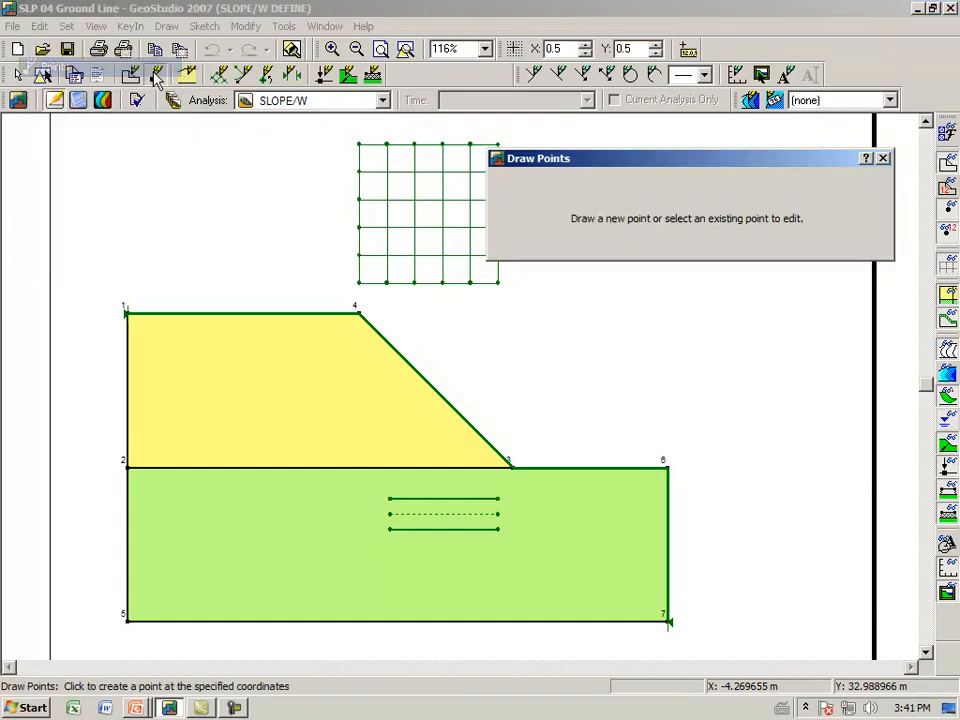
pyautogui.click(668, 467)
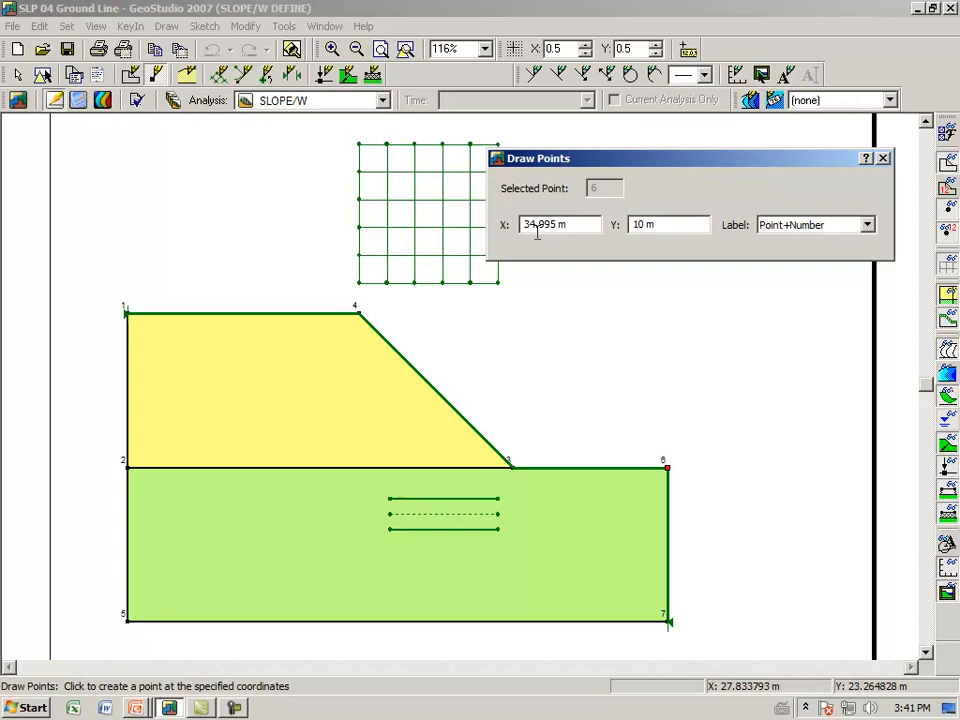
pyautogui.click(668, 621)
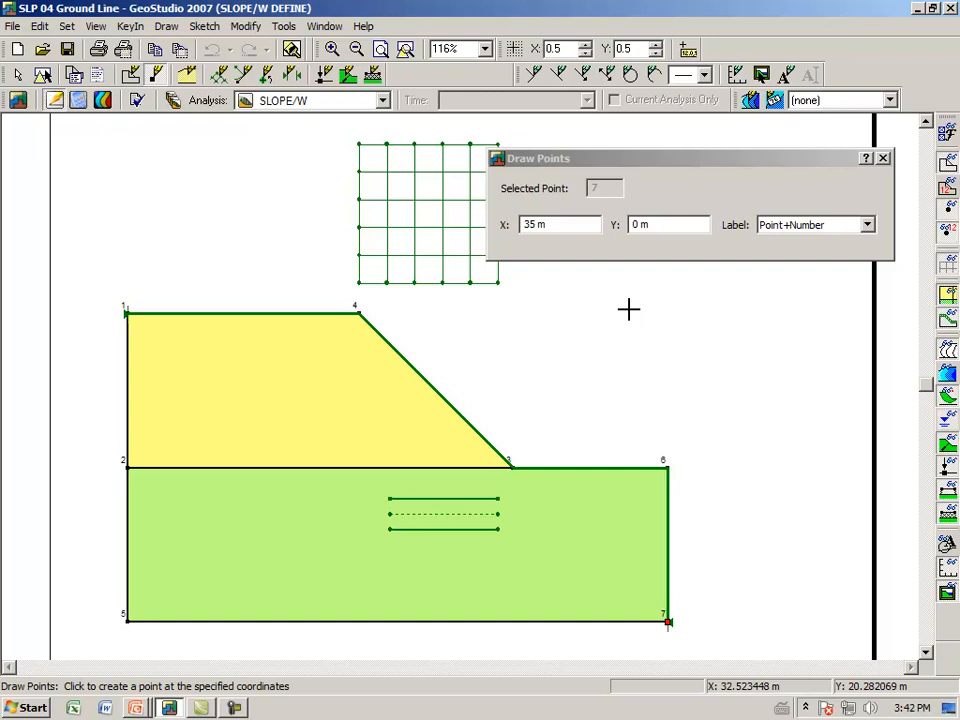
# Set the X coordinate of point 6 to 35 m, close point editing, and undo the change.
pyautogui.click(667, 469)
pyautogui.click(573, 224)
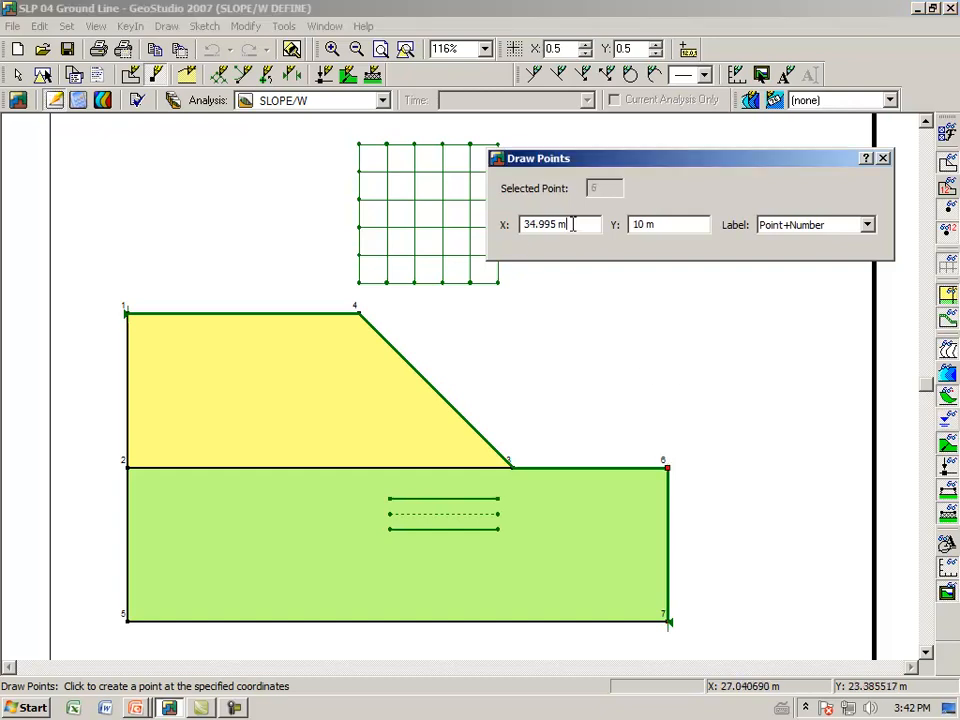
pyautogui.moveTo(573, 224); pyautogui.dragTo(490, 230)
pyautogui.write('35')
pyautogui.press('Tab')
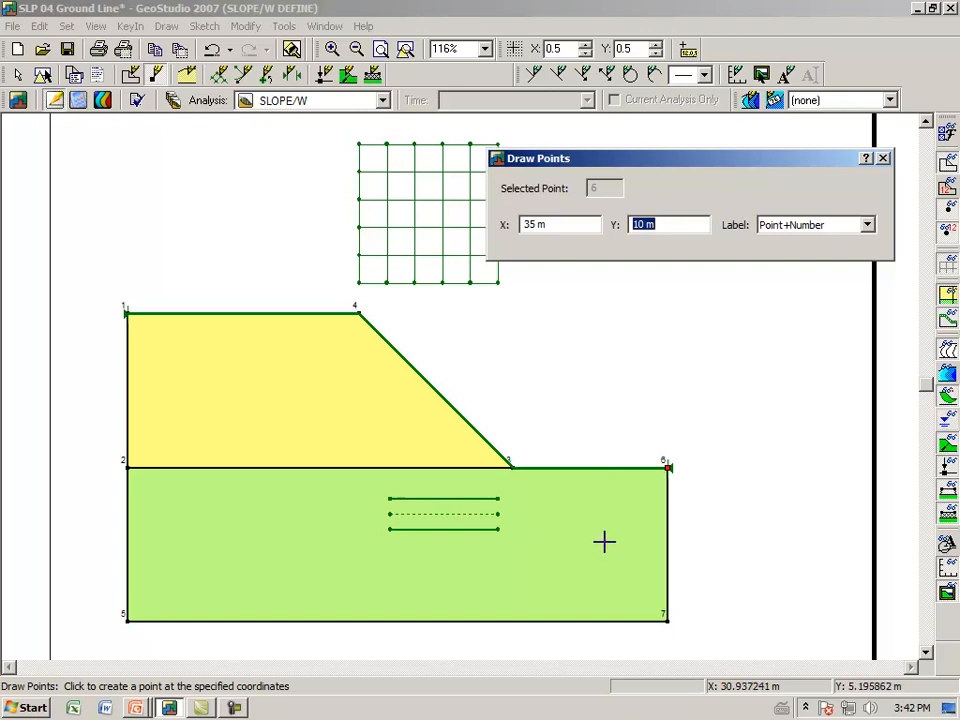
pyautogui.click(883, 158)
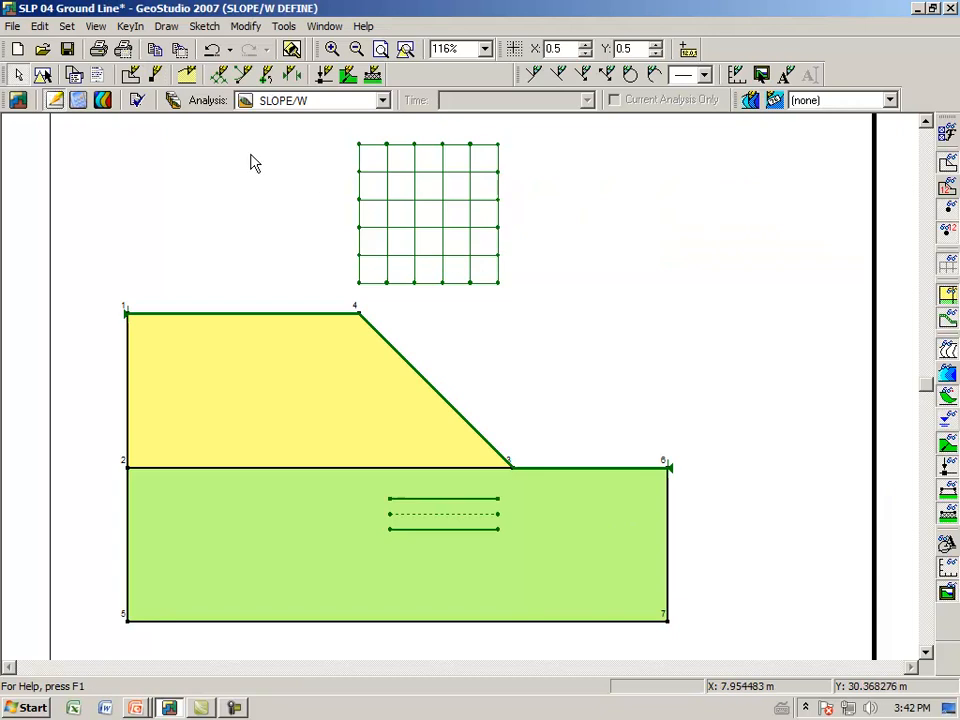
pyautogui.click(213, 52)
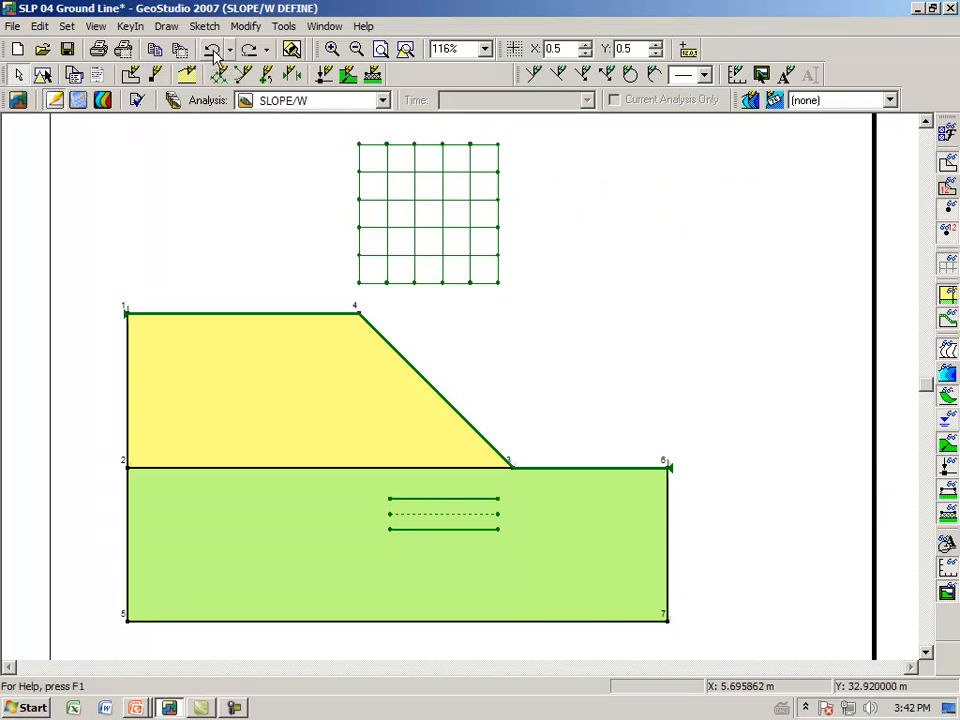
pyautogui.click(213, 52)
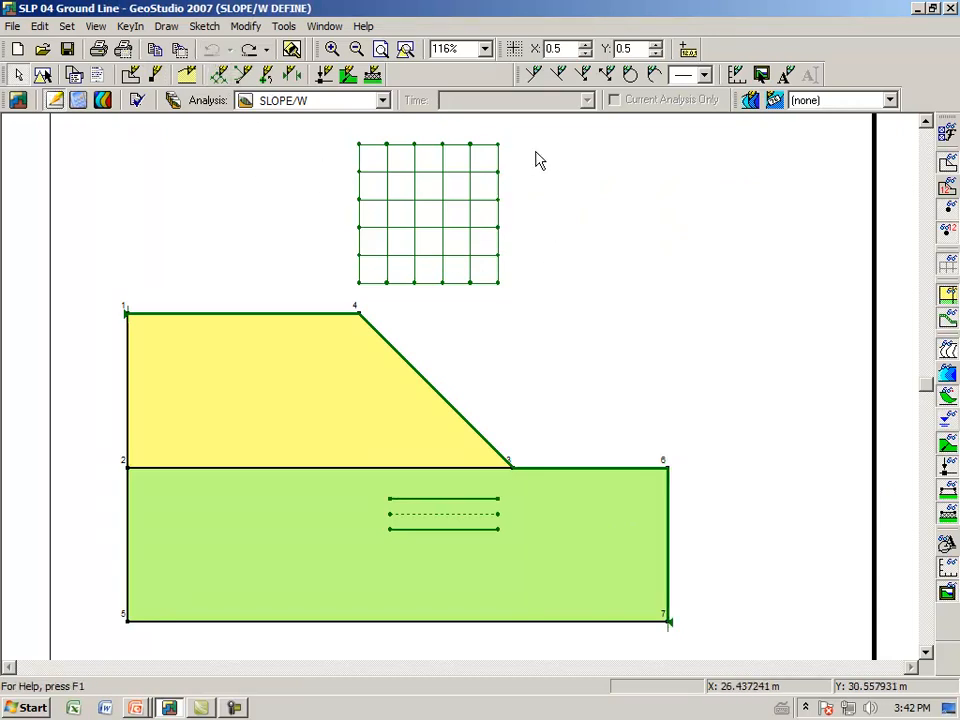
# Turn on the 0.5 m snap grid and move point 6 onto the grid point at X 35 m, Y 10 m.
pyautogui.click(514, 48)
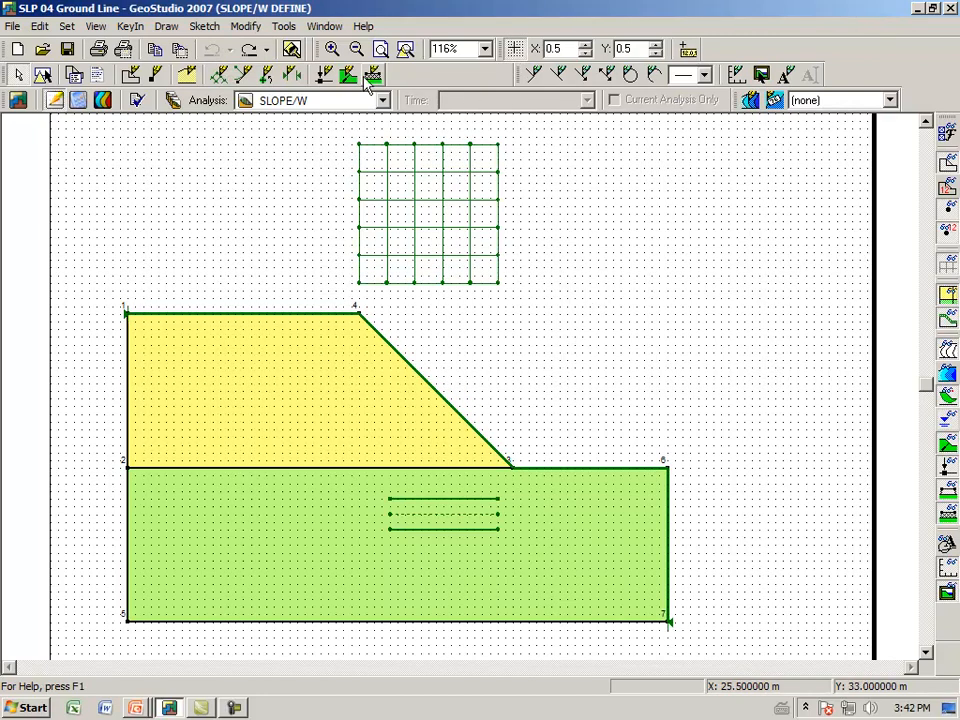
pyautogui.click(330, 49)
pyautogui.moveTo(560, 424); pyautogui.dragTo(707, 531)
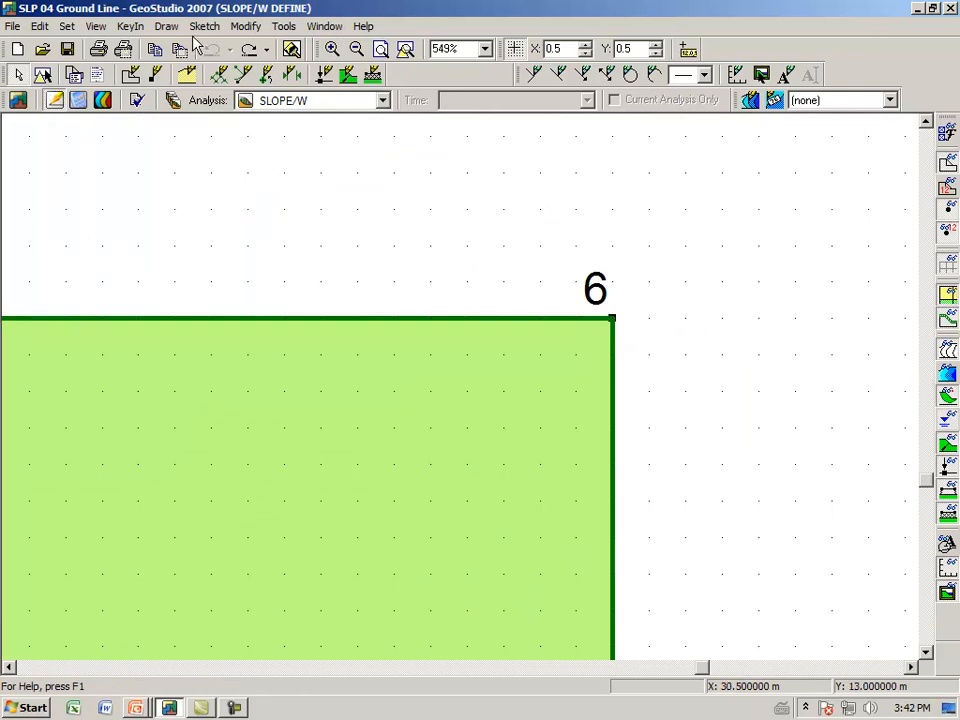
pyautogui.click(240, 30)
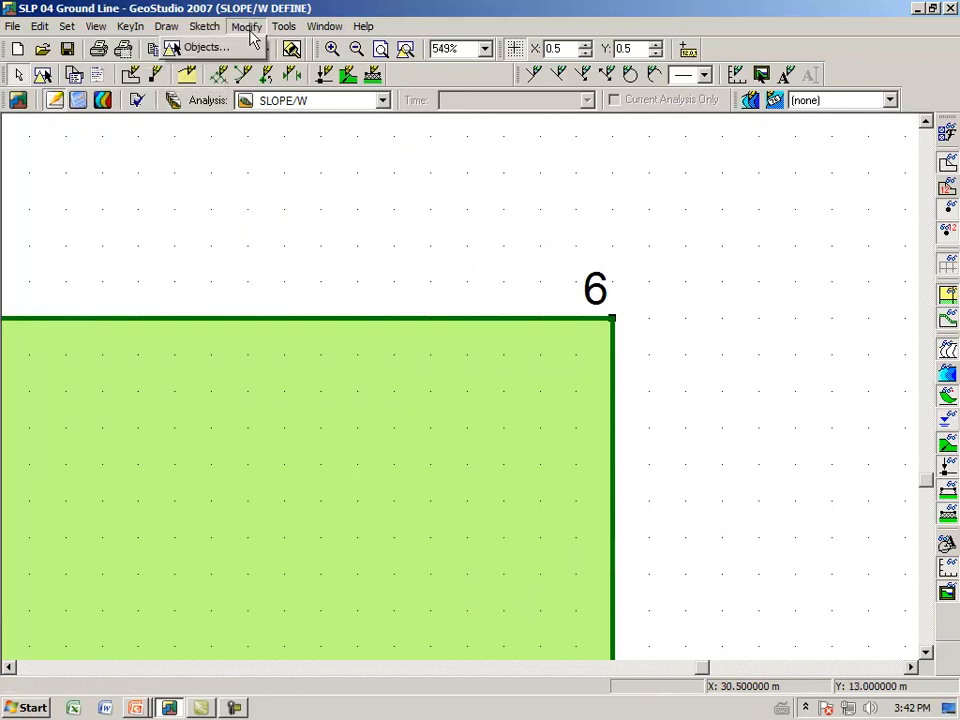
pyautogui.click(245, 48)
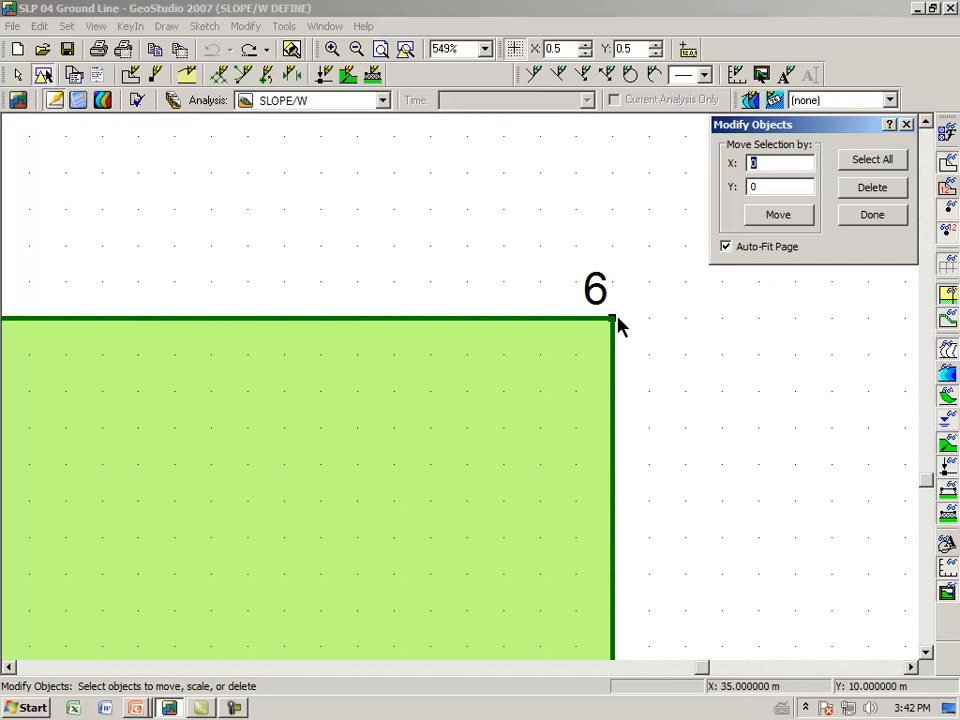
pyautogui.moveTo(613, 321)
pyautogui.mouseDown()
pyautogui.moveTo(645, 333)
pyautogui.moveTo(648, 322)
pyautogui.moveTo(613, 318)
pyautogui.mouseUp()
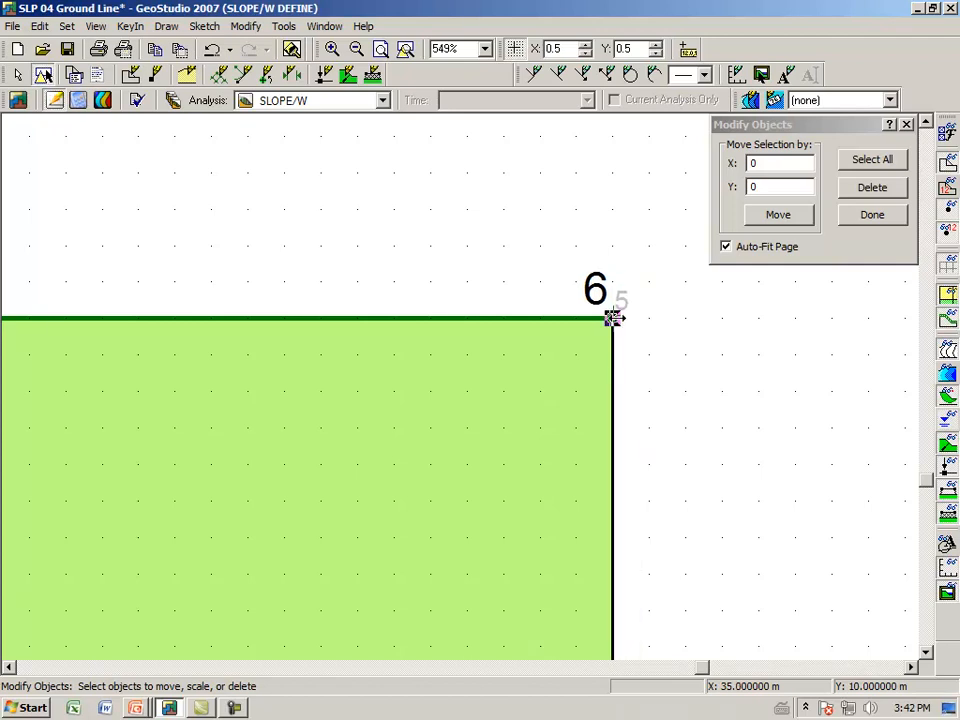
# Finish the object move and display the computed results for the whole slope.
pyautogui.click(874, 217)
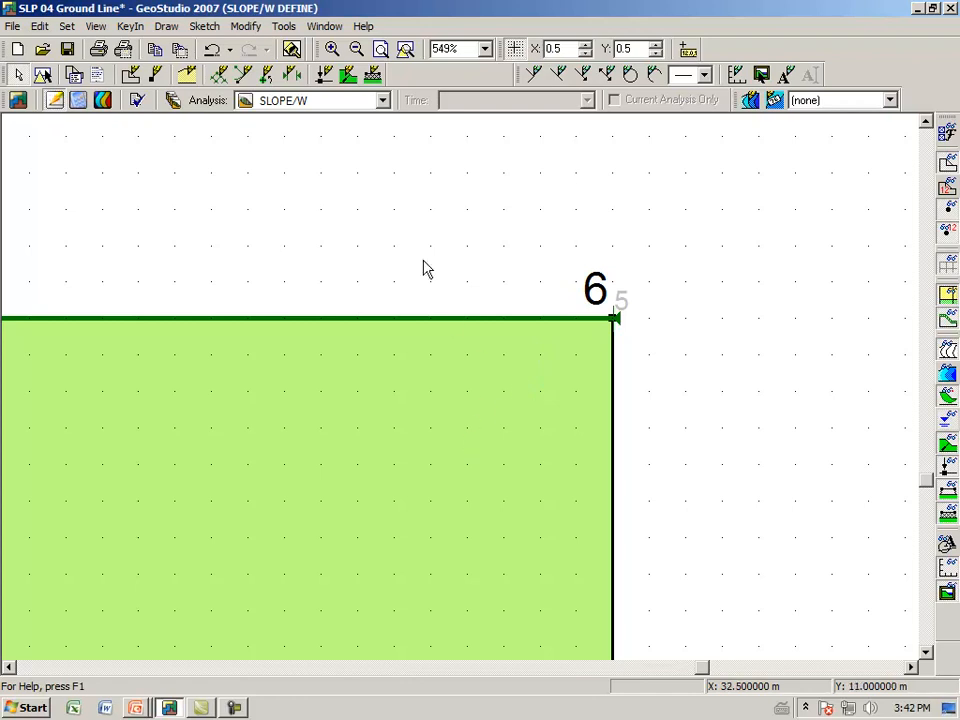
pyautogui.click(406, 50)
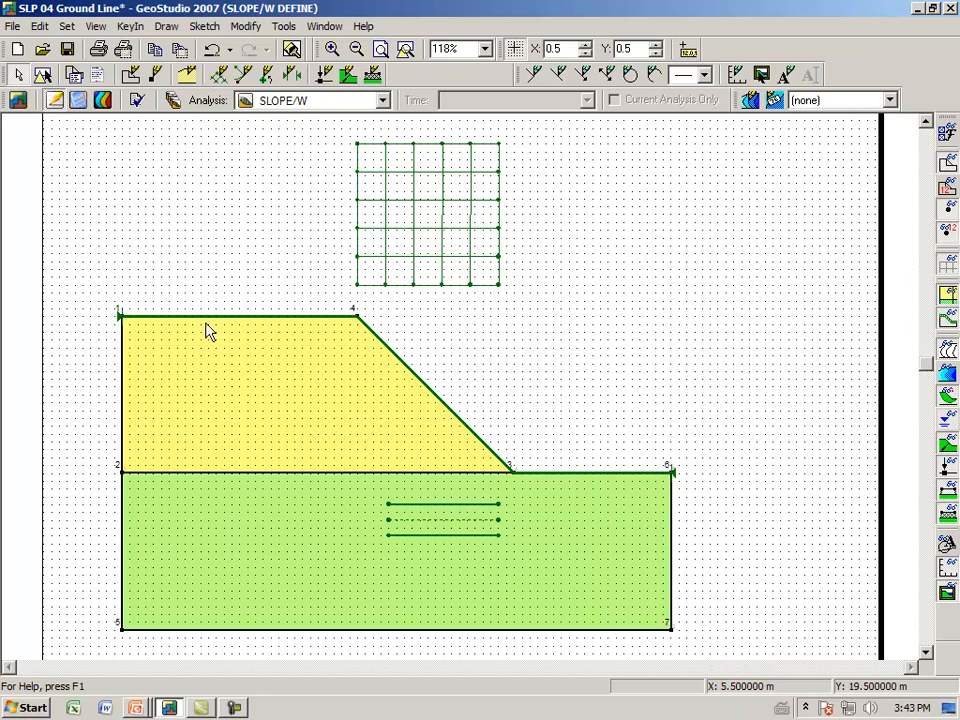
pyautogui.click(103, 100)
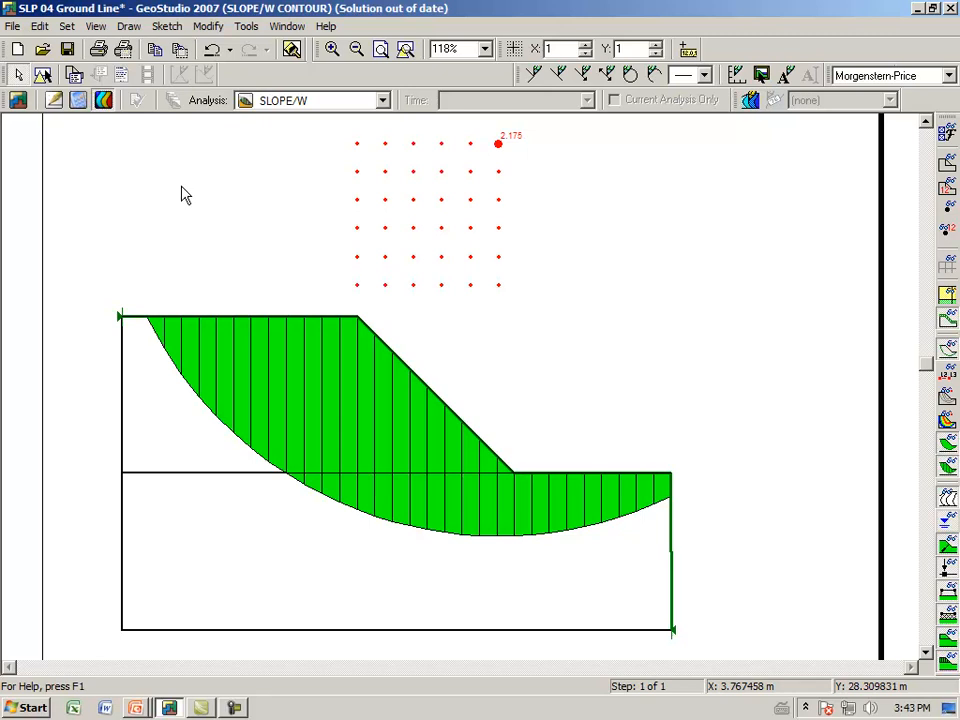
# Switch to the PowerPoint slide show, advance to "Surface water or submergence", and underline "total forces" with the felt tip pen.
pyautogui.hotkey('alt', 'Tab')
pyautogui.hotkey('alt', 'Tab')
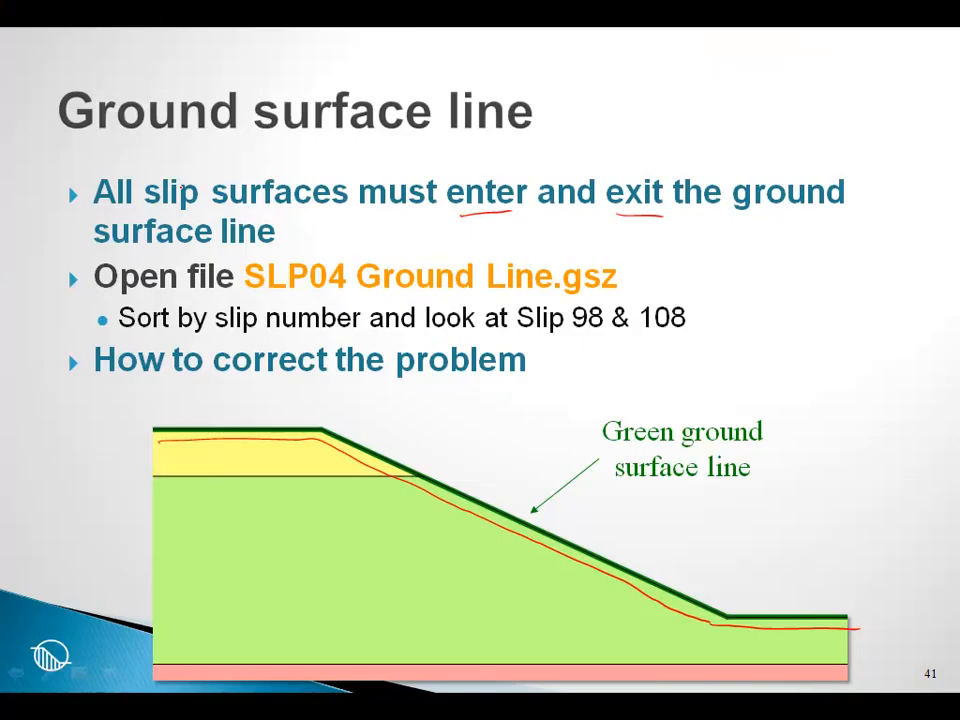
pyautogui.press('pagedown')
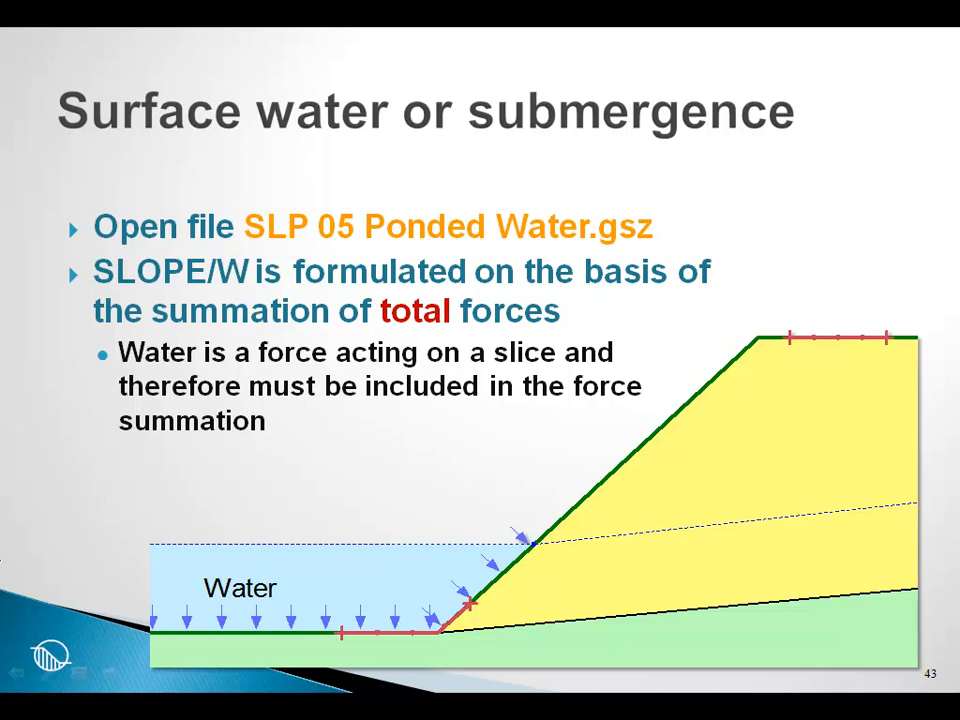
pyautogui.click(47, 671)
pyautogui.click(79, 543)
pyautogui.moveTo(381, 323); pyautogui.dragTo(562, 325)
# Switch to the SLP 05 Ponded Water file in GeoStudio and display the Toe submergence results around the slope toe.
pyautogui.hotkey('alt', 'Tab')
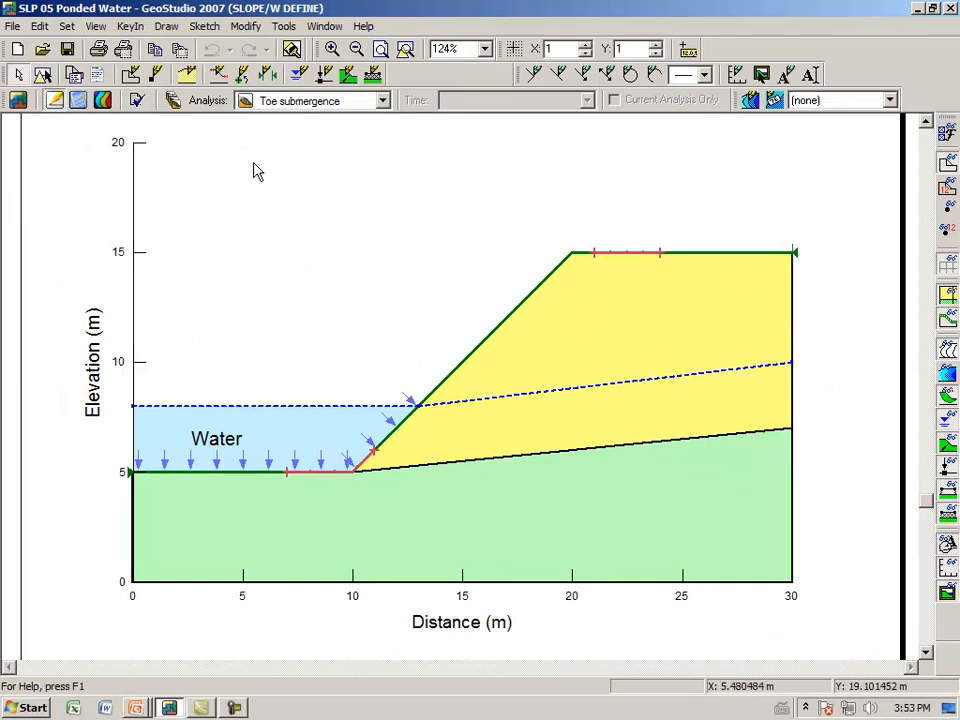
pyautogui.click(104, 105)
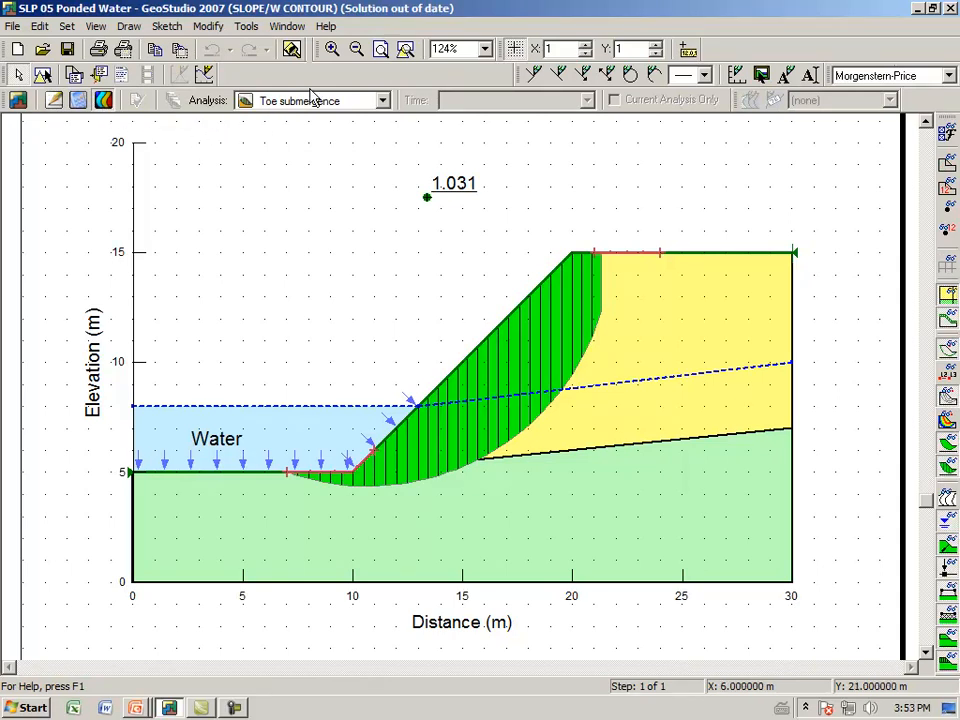
pyautogui.click(332, 48)
pyautogui.moveTo(227, 326); pyautogui.dragTo(604, 572)
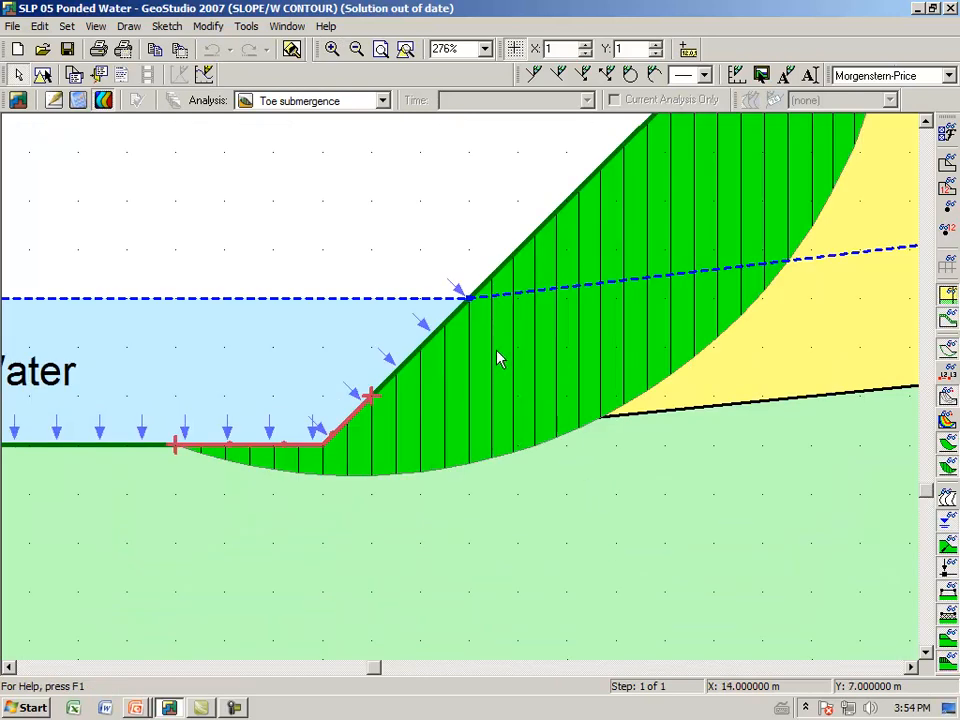
pyautogui.moveTo(375, 668); pyautogui.dragTo(501, 683)
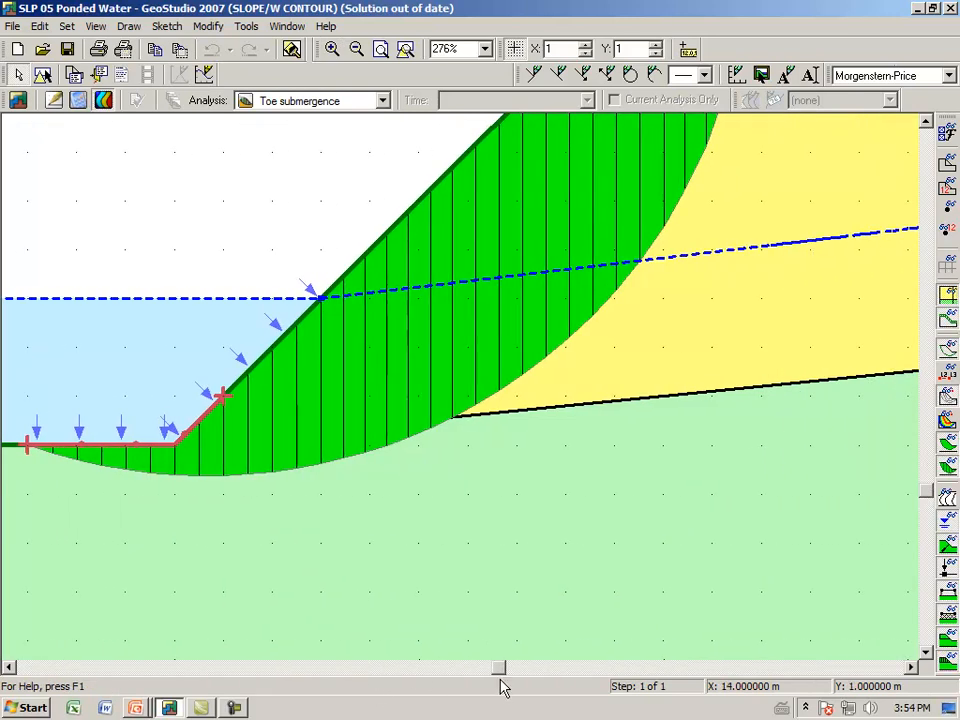
# Open the slice information for slice 5 under the ponded water and place its window clear of the toe.
pyautogui.click(95, 27)
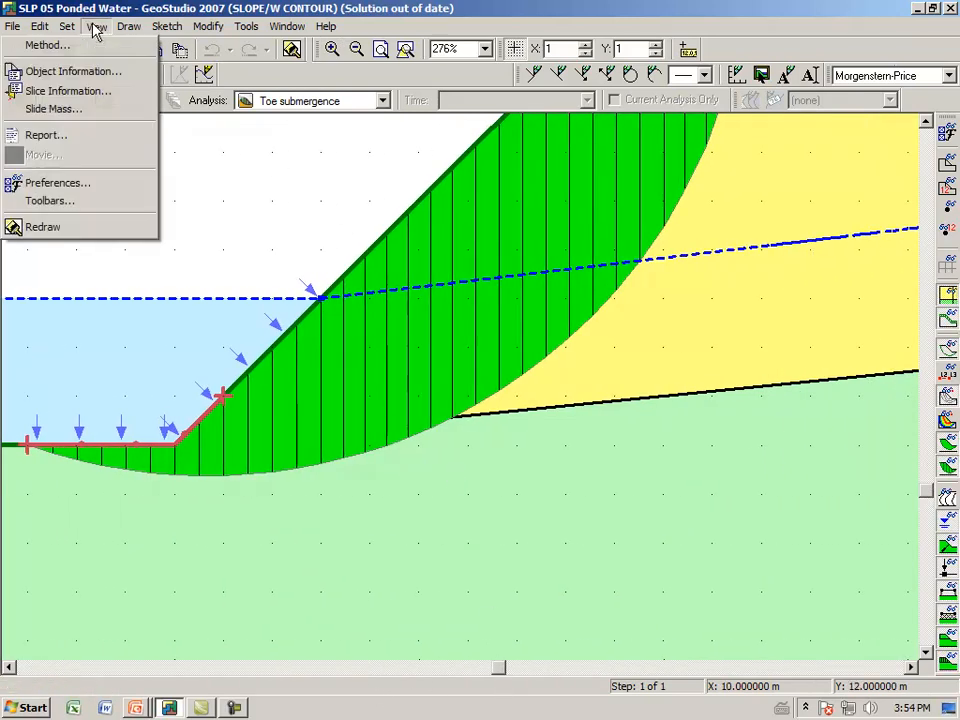
pyautogui.click(90, 88)
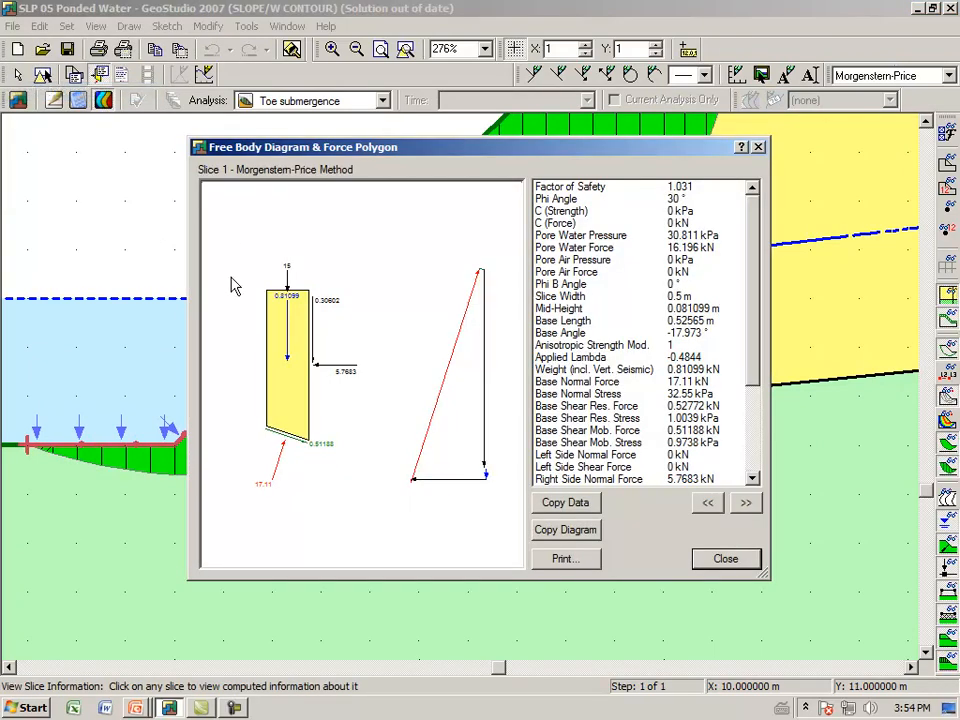
pyautogui.click(141, 460)
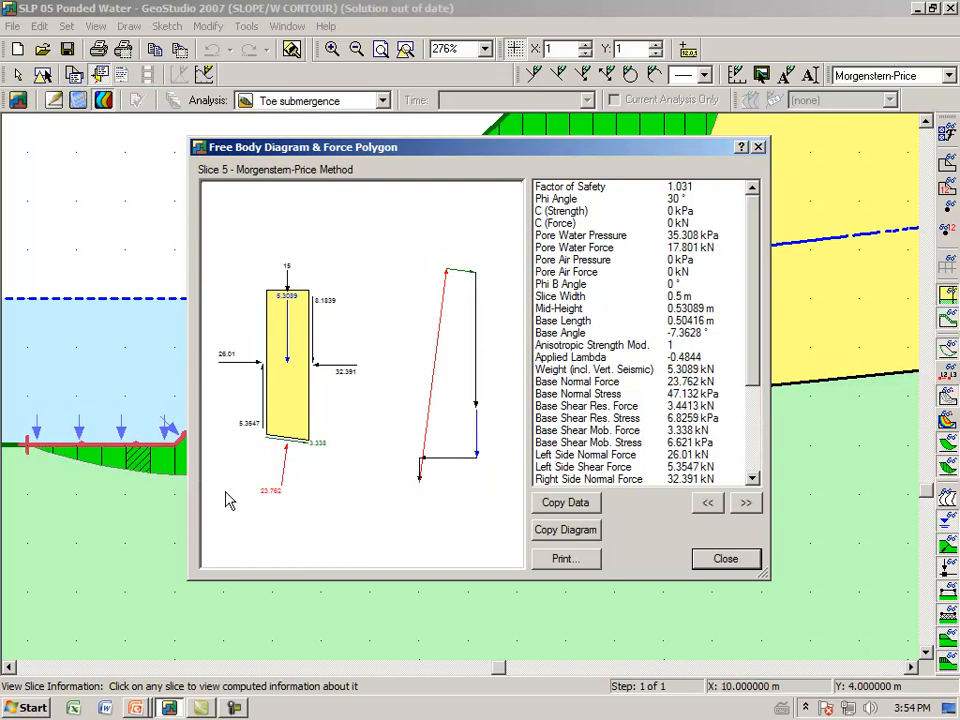
pyautogui.moveTo(422, 162); pyautogui.dragTo(537, 177)
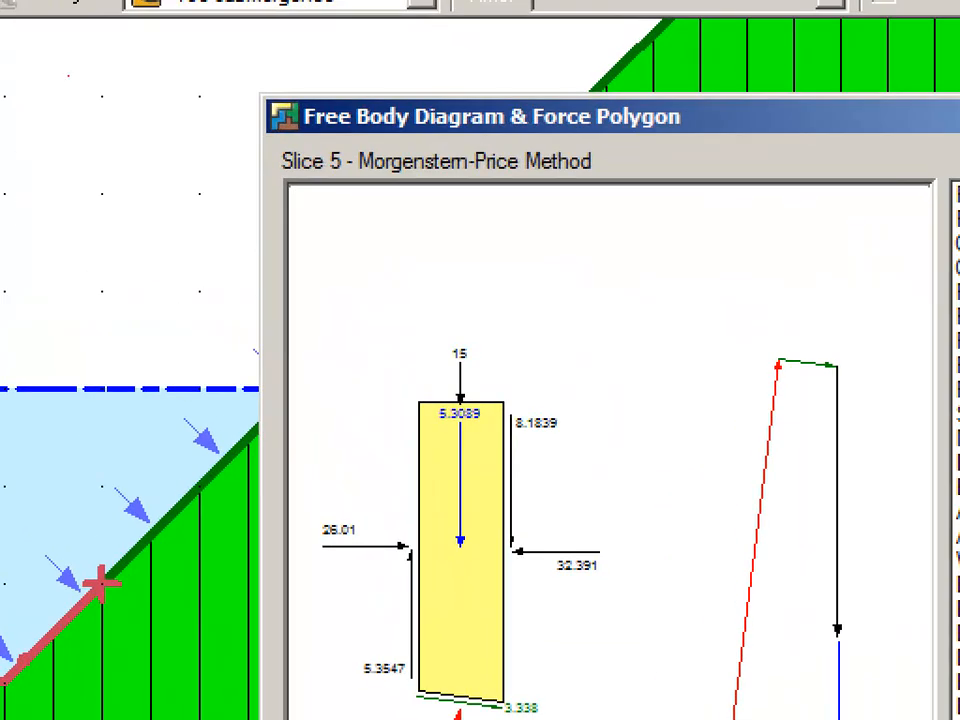
# Magnify slice 5's free body diagram, circle the water force on its top, and mark the slice width in the data.
pyautogui.click(450, 402)
pyautogui.moveTo(445, 418)
pyautogui.mouseDown()
pyautogui.moveTo(498, 404)
pyautogui.moveTo(426, 362)
pyautogui.moveTo(440, 405)
pyautogui.mouseUp()
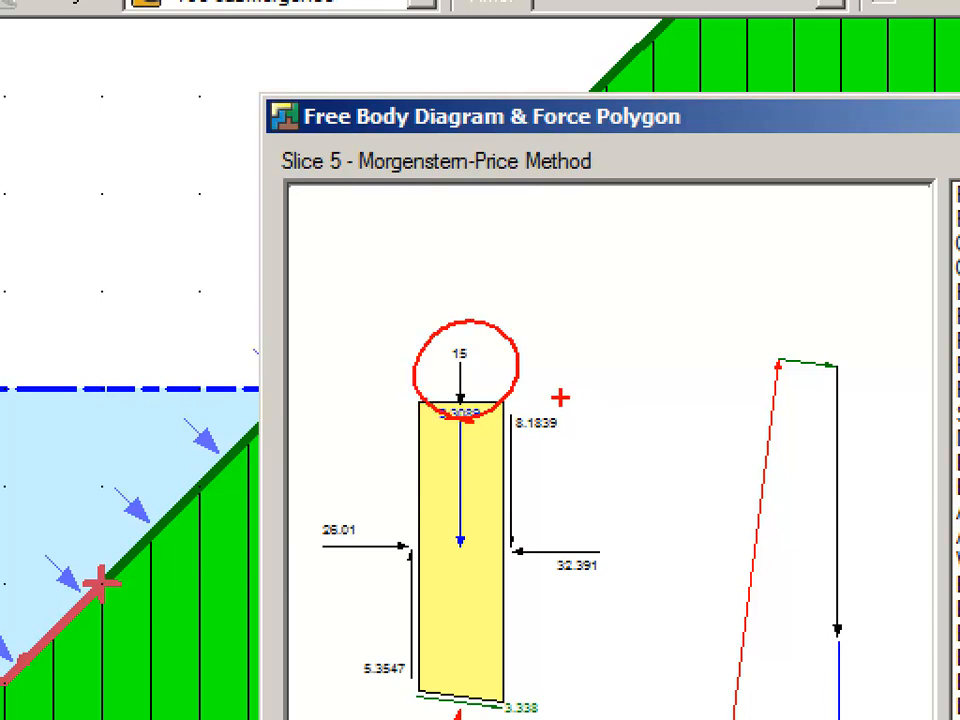
pyautogui.press('Escape')
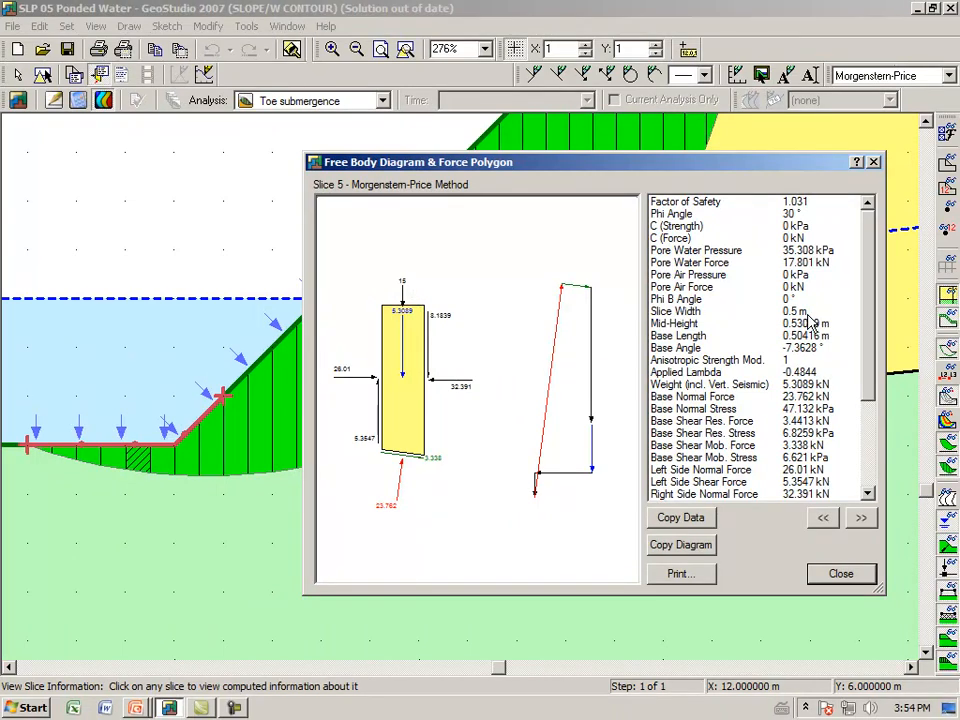
pyautogui.hotkey('ctrl', '1')
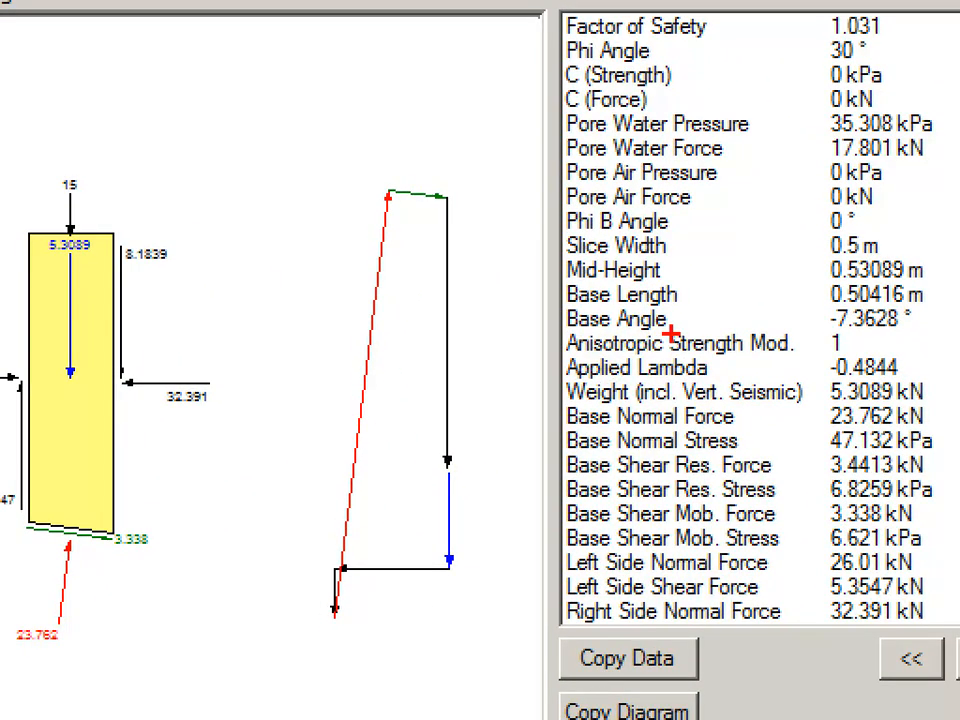
pyautogui.moveTo(555, 261)
pyautogui.mouseDown()
pyautogui.moveTo(912, 256)
pyautogui.moveTo(777, 232)
pyautogui.moveTo(580, 231)
pyautogui.moveTo(584, 256)
pyautogui.mouseUp()
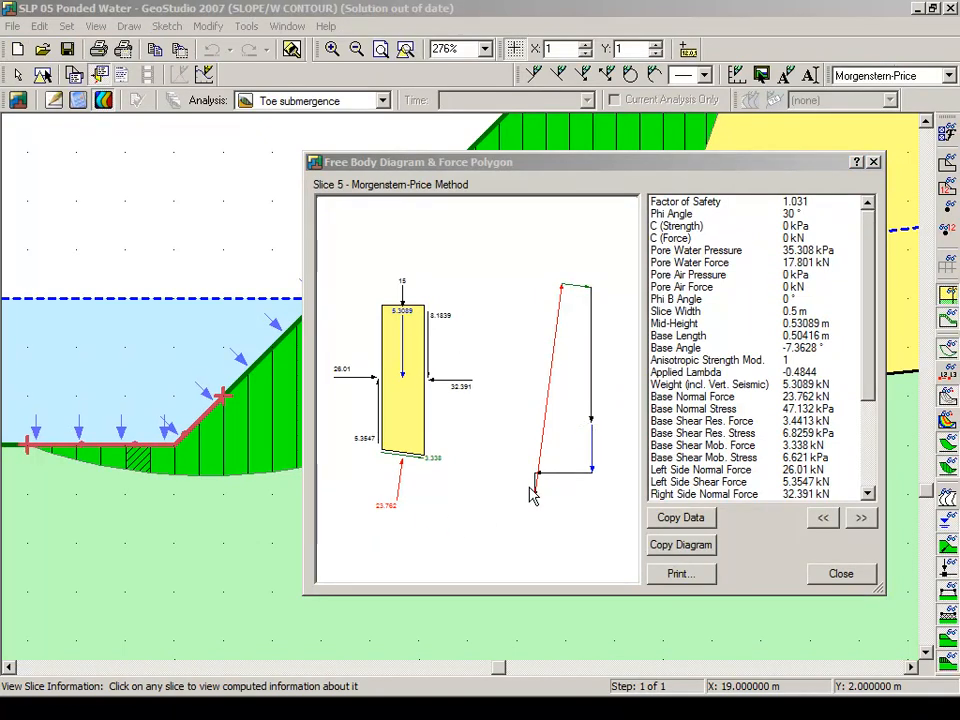
# Annotate the screen with "γ = 10" and mark the ponded water depth as 3 m.
pyautogui.hotkey('ctrl', '2')
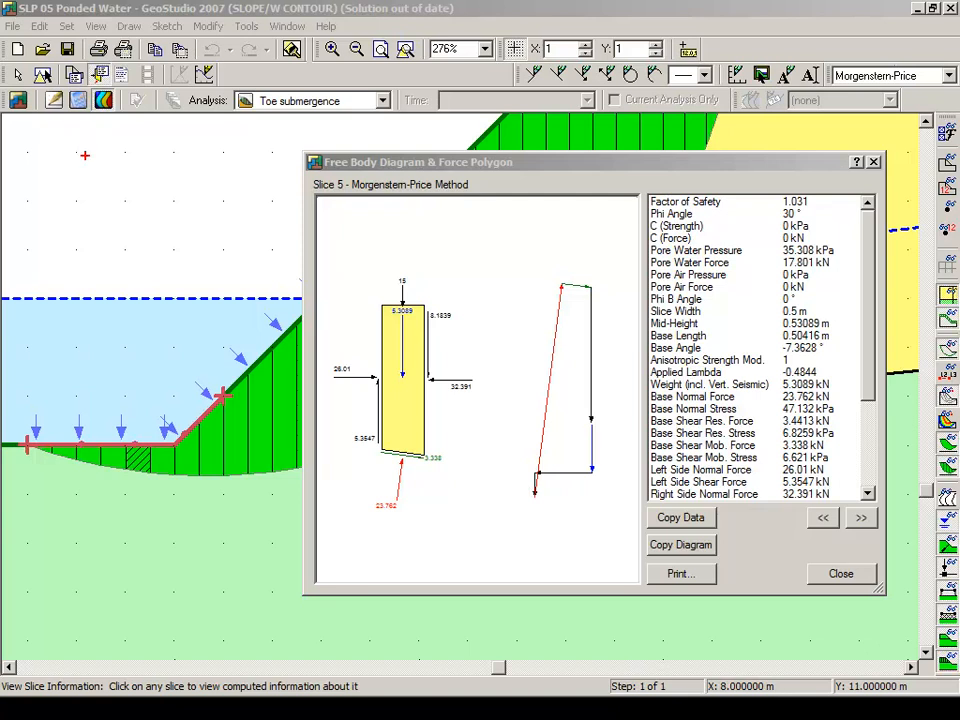
pyautogui.moveTo(63, 138)
pyautogui.mouseDown()
pyautogui.moveTo(77, 172)
pyautogui.moveTo(89, 139)
pyautogui.moveTo(107, 147)
pyautogui.mouseUp()
pyautogui.moveTo(93, 161)
pyautogui.mouseDown()
pyautogui.moveTo(127, 170)
pyautogui.moveTo(158, 142)
pyautogui.mouseUp()
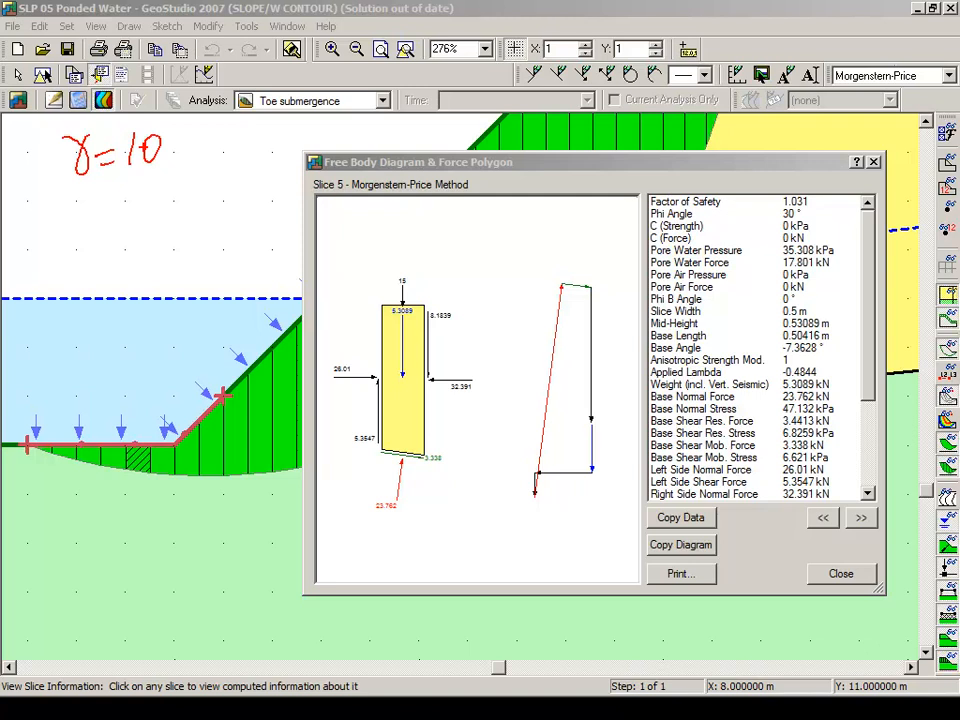
pyautogui.moveTo(18, 296); pyautogui.dragTo(4, 440)
pyautogui.moveTo(8, 312)
pyautogui.mouseDown()
pyautogui.moveTo(25, 312)
pyautogui.moveTo(24, 364)
pyautogui.moveTo(46, 340)
pyautogui.moveTo(72, 334)
pyautogui.mouseUp()
# Handwrite the water force calculation 10 · 3 · 0.5 = 15 kN, link it to slice 5's circled top force, and clear the annotations.
pyautogui.moveTo(78, 508)
pyautogui.mouseDown()
pyautogui.moveTo(90, 545)
pyautogui.moveTo(101, 506)
pyautogui.moveTo(121, 541)
pyautogui.moveTo(147, 510)
pyautogui.mouseUp()
pyautogui.click(91, 531)
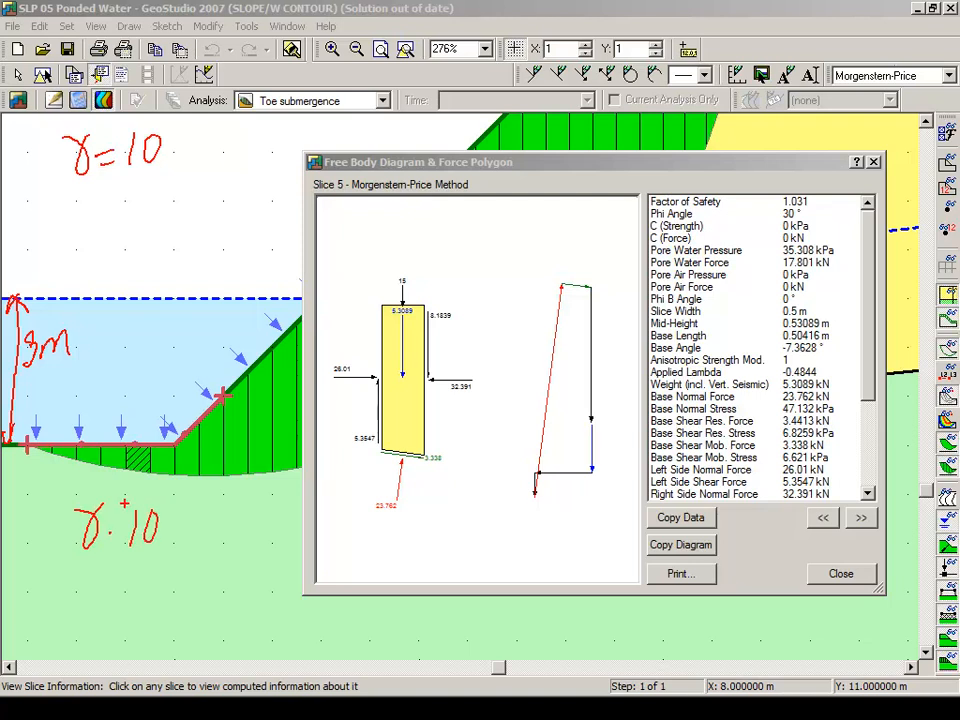
pyautogui.moveTo(82, 563)
pyautogui.mouseDown()
pyautogui.moveTo(84, 592)
pyautogui.moveTo(104, 566)
pyautogui.moveTo(134, 583)
pyautogui.mouseUp()
pyautogui.click(124, 575)
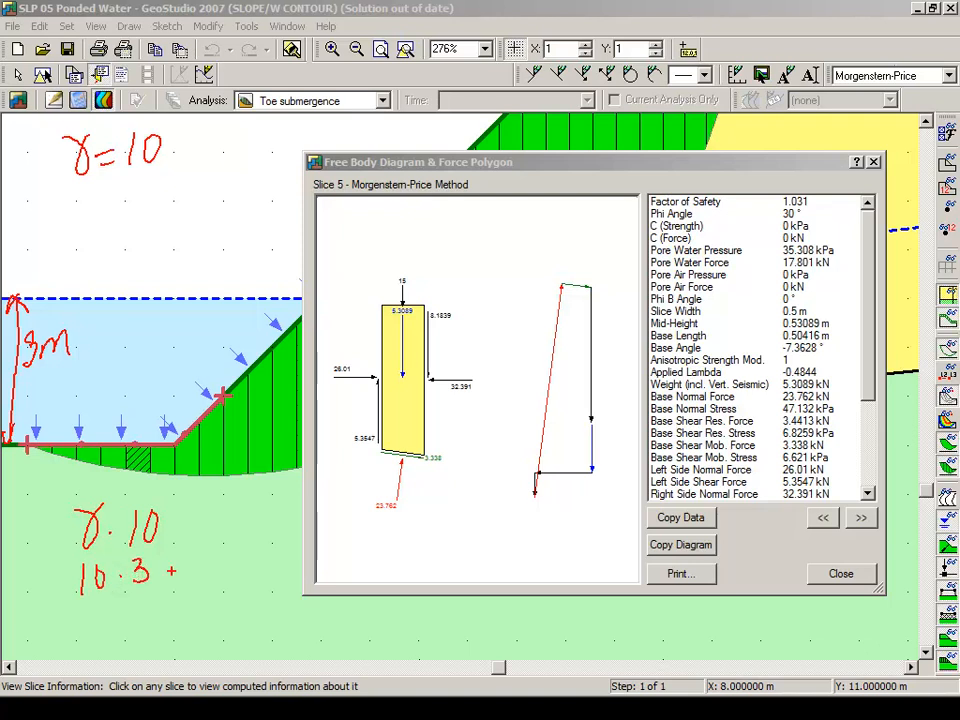
pyautogui.moveTo(190, 547)
pyautogui.mouseDown()
pyautogui.moveTo(222, 545)
pyautogui.moveTo(238, 526)
pyautogui.mouseUp()
pyautogui.click(205, 566)
pyautogui.moveTo(150, 604)
pyautogui.mouseDown()
pyautogui.moveTo(181, 590)
pyautogui.moveTo(178, 606)
pyautogui.moveTo(200, 617)
pyautogui.mouseUp()
pyautogui.moveTo(210, 577); pyautogui.dragTo(209, 611)
pyautogui.moveTo(211, 583)
pyautogui.mouseDown()
pyautogui.moveTo(234, 568)
pyautogui.moveTo(249, 608)
pyautogui.moveTo(250, 588)
pyautogui.moveTo(306, 520)
pyautogui.moveTo(338, 314)
pyautogui.moveTo(430, 270)
pyautogui.moveTo(400, 303)
pyautogui.mouseUp()
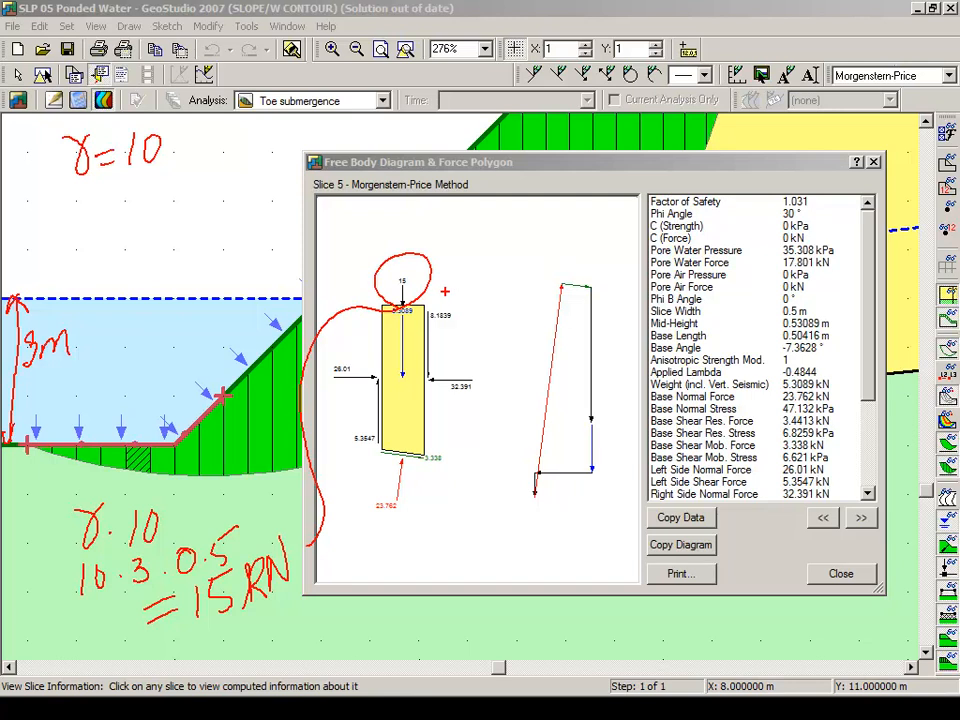
pyautogui.press('Escape')
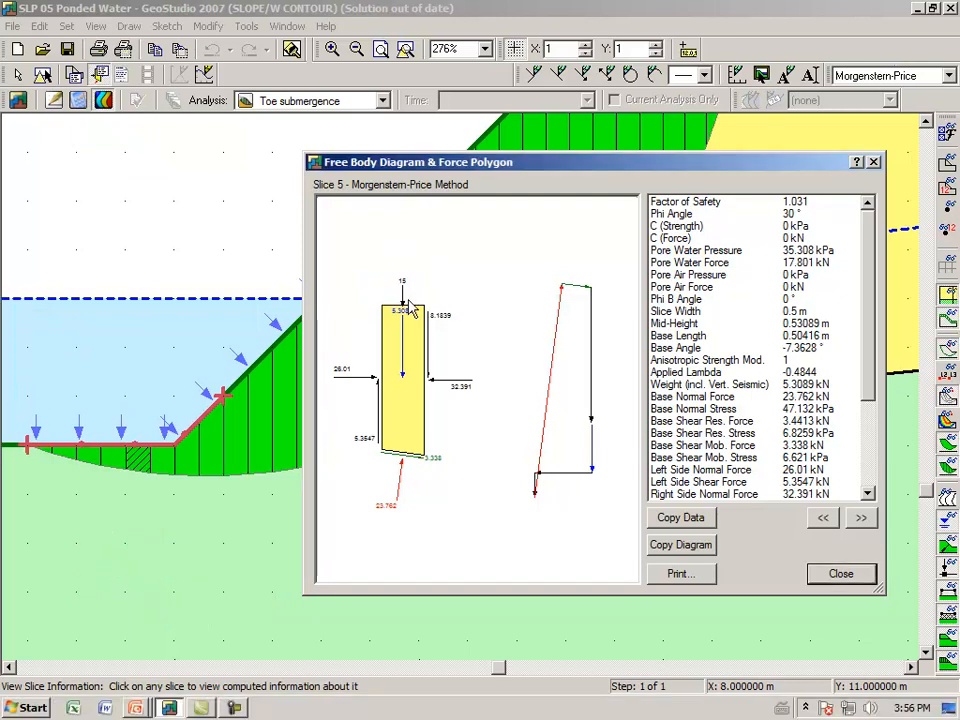
# Draw an arrow linking slice 5's top water force to the force polygon, clear it, and close the slice information.
pyautogui.hotkey('ctrl', '2')
pyautogui.moveTo(407, 299)
pyautogui.mouseDown()
pyautogui.moveTo(420, 296)
pyautogui.moveTo(402, 266)
pyautogui.moveTo(425, 285)
pyautogui.moveTo(431, 270)
pyautogui.moveTo(545, 235)
pyautogui.moveTo(612, 255)
pyautogui.moveTo(590, 340)
pyautogui.moveTo(612, 337)
pyautogui.mouseUp()
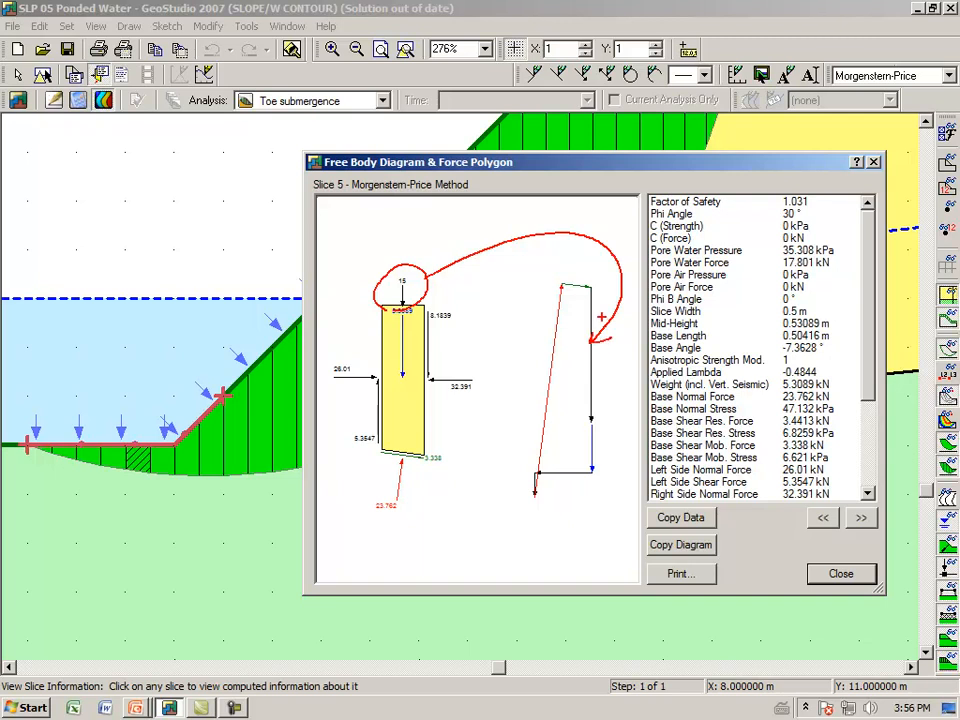
pyautogui.press('Escape')
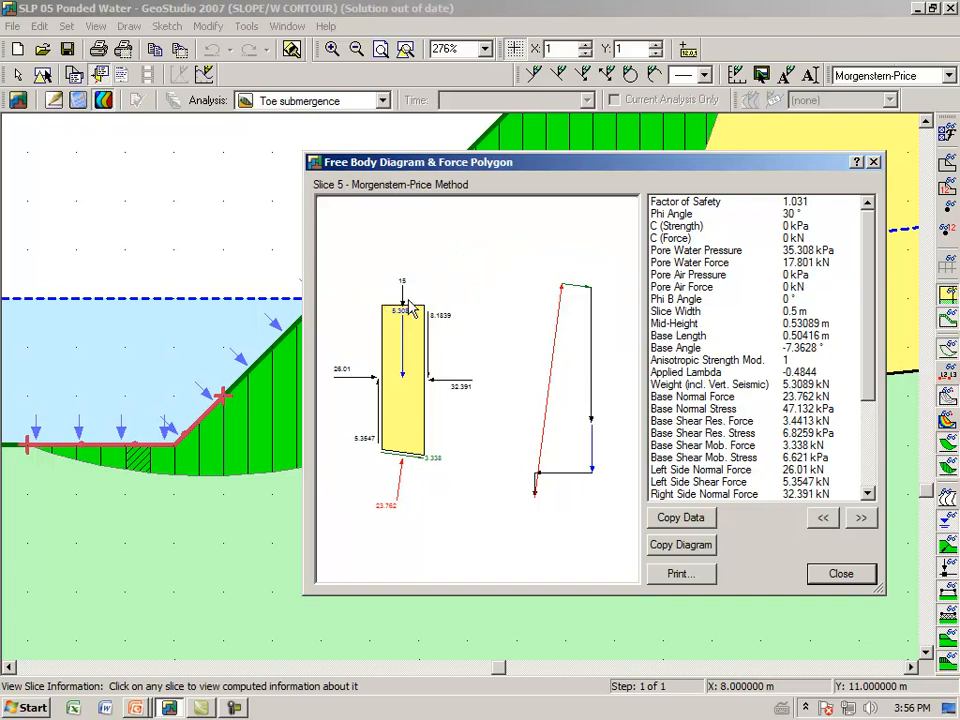
pyautogui.click(813, 576)
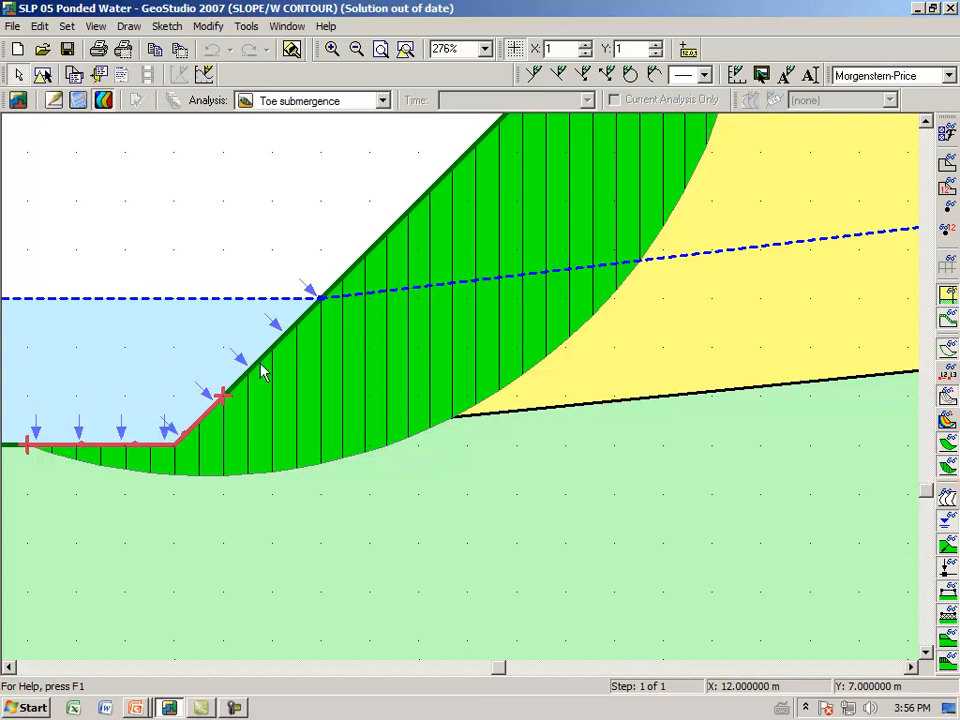
# Open the slice information for slice 10 beneath the submerged slope face.
pyautogui.click(97, 30)
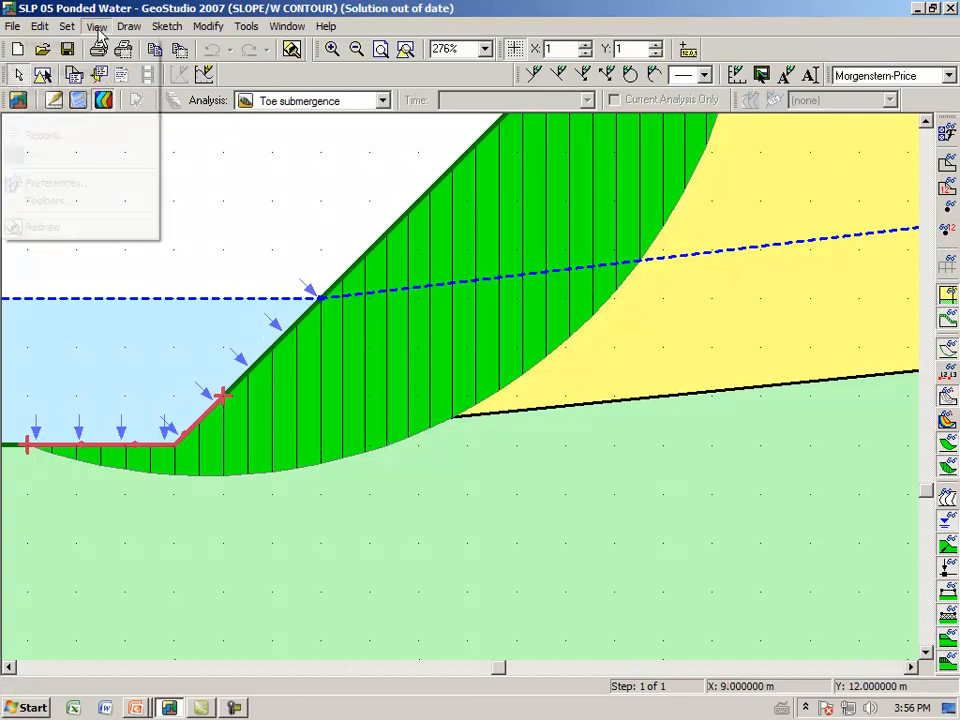
pyautogui.click(94, 90)
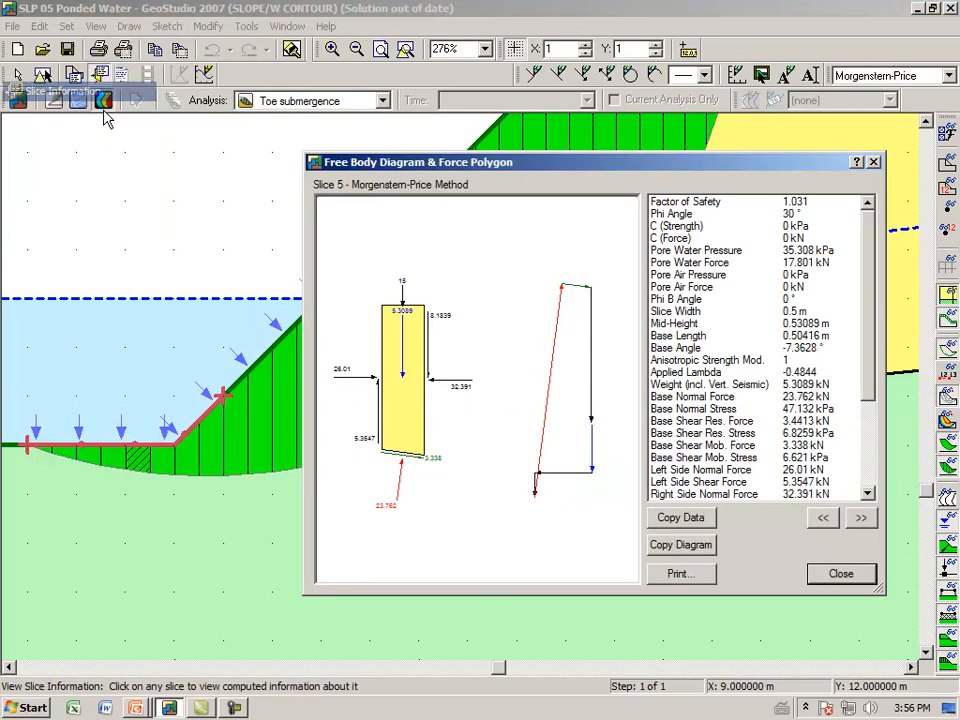
pyautogui.click(260, 406)
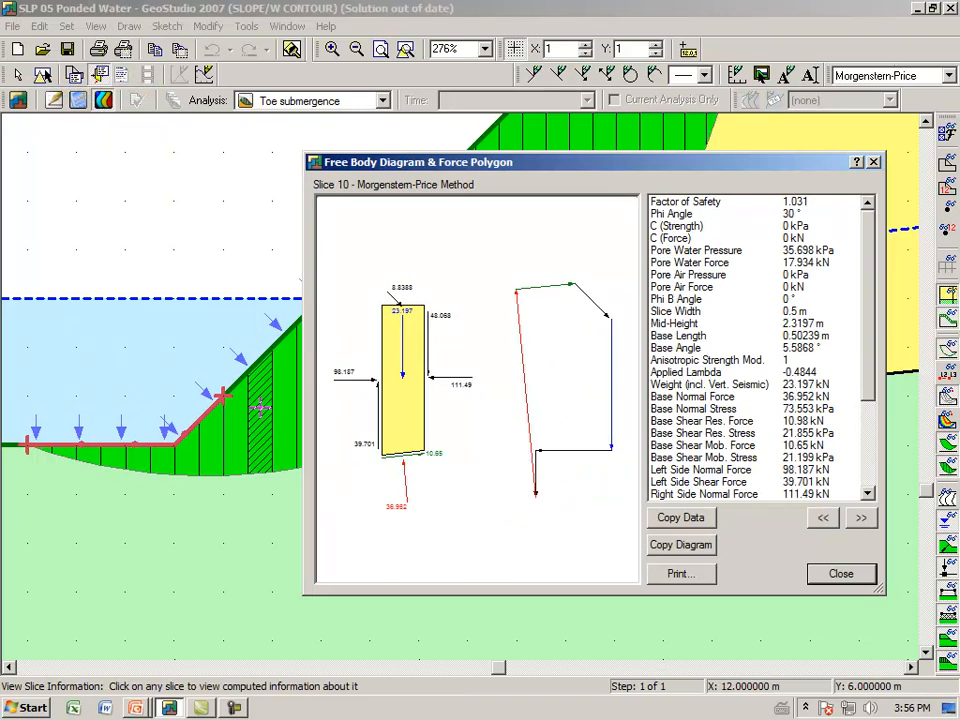
# Circle slice 10's inclined water force, link it to the force polygon with an arrow, and close the slice information.
pyautogui.moveTo(377, 316)
pyautogui.mouseDown()
pyautogui.moveTo(435, 289)
pyautogui.moveTo(385, 317)
pyautogui.mouseUp()
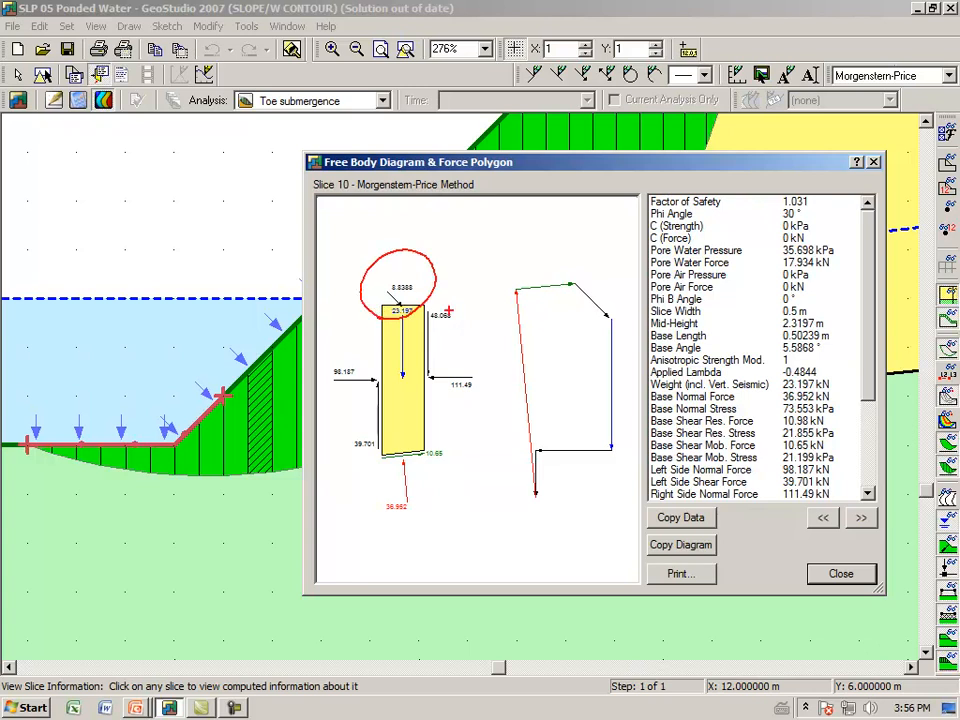
pyautogui.moveTo(434, 260)
pyautogui.mouseDown()
pyautogui.moveTo(520, 236)
pyautogui.moveTo(606, 262)
pyautogui.moveTo(599, 286)
pyautogui.mouseUp()
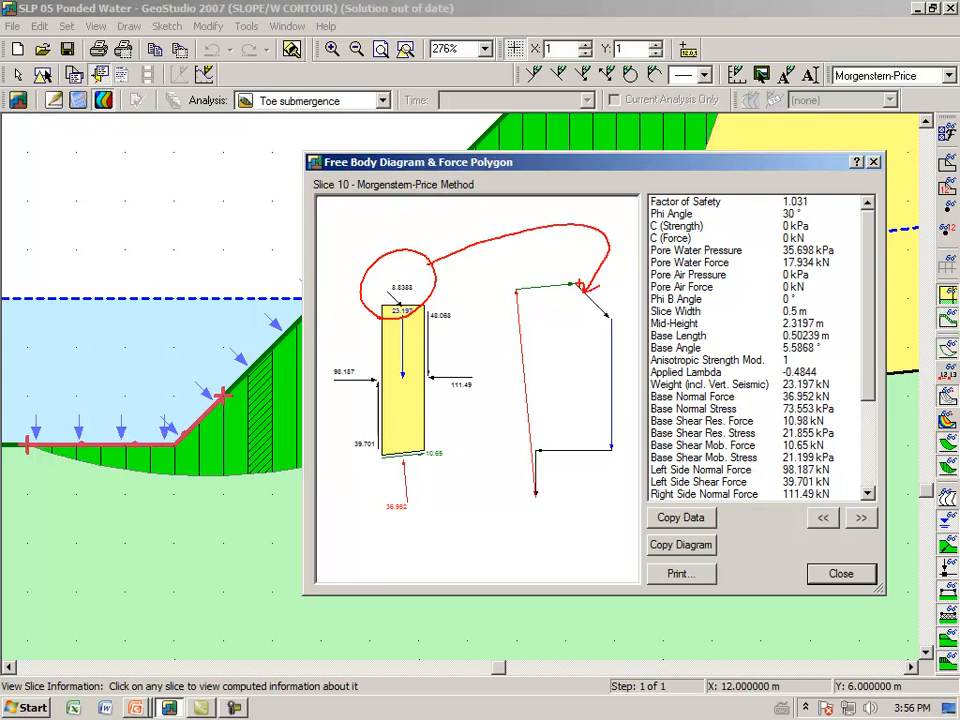
pyautogui.press('Escape')
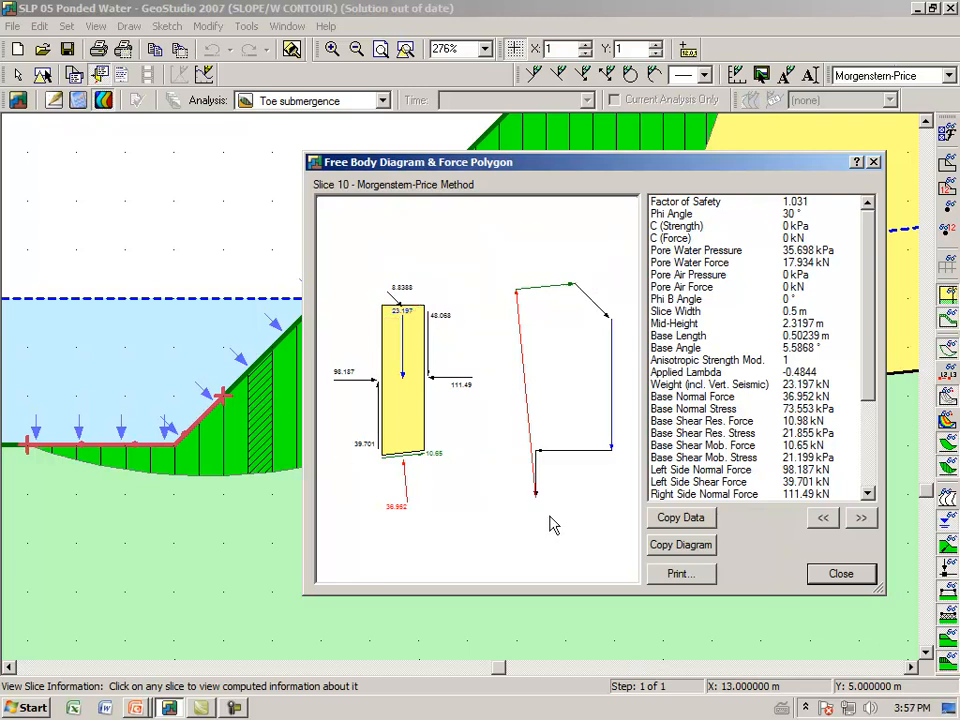
pyautogui.click(842, 576)
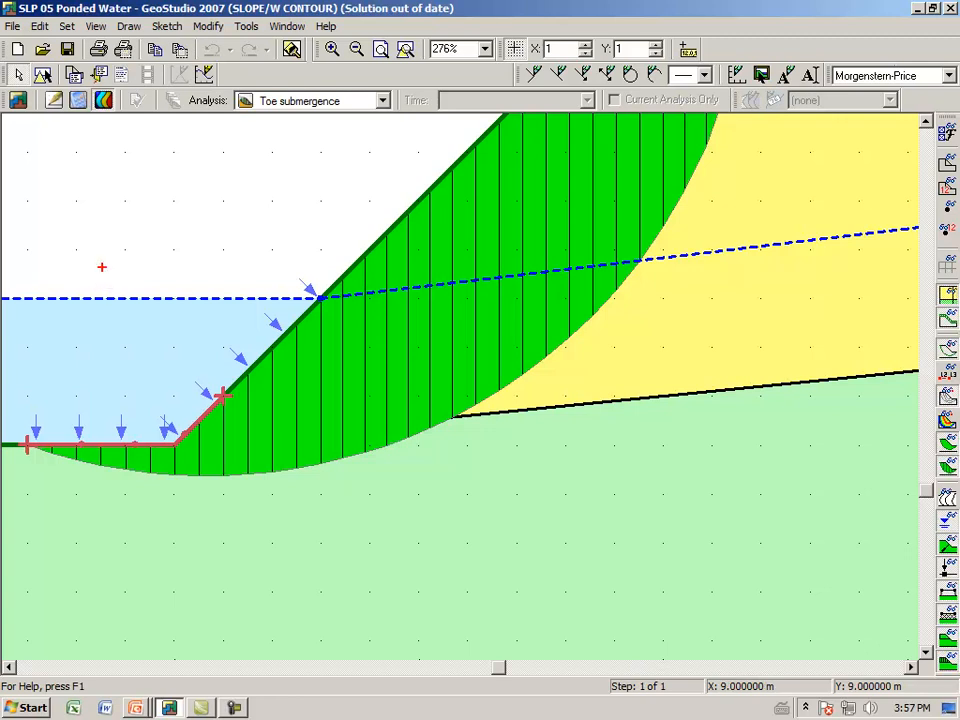
# Sketch a water level marker and a point on the submerged ground surface, clear them, and show the whole slope.
pyautogui.moveTo(111, 261)
pyautogui.mouseDown()
pyautogui.moveTo(133, 296)
pyautogui.moveTo(110, 262)
pyautogui.mouseUp()
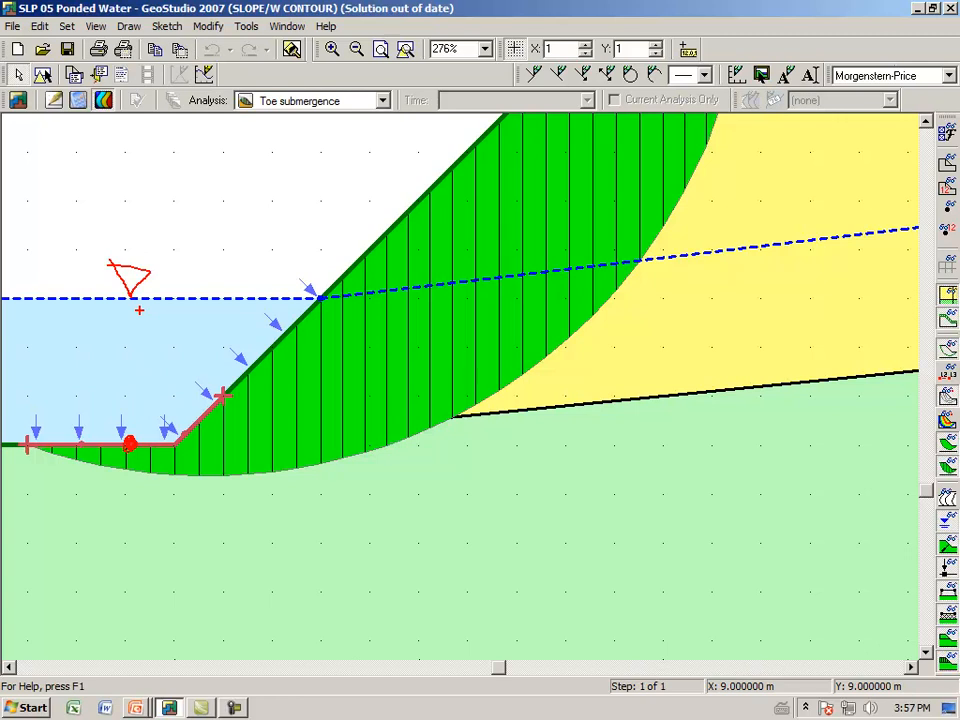
pyautogui.press('Escape')
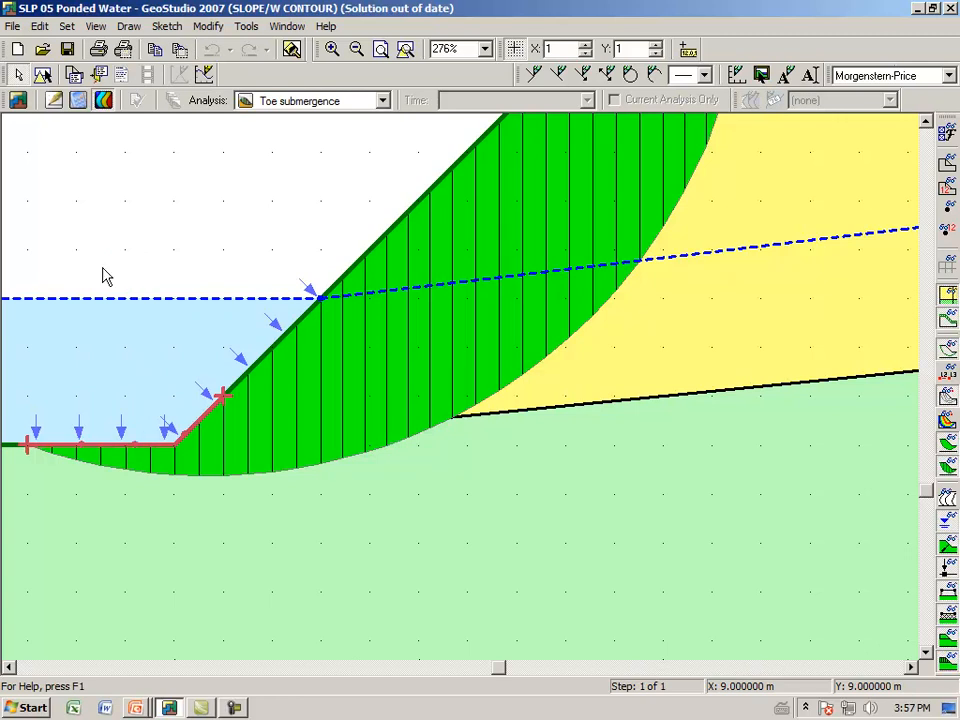
pyautogui.click(405, 48)
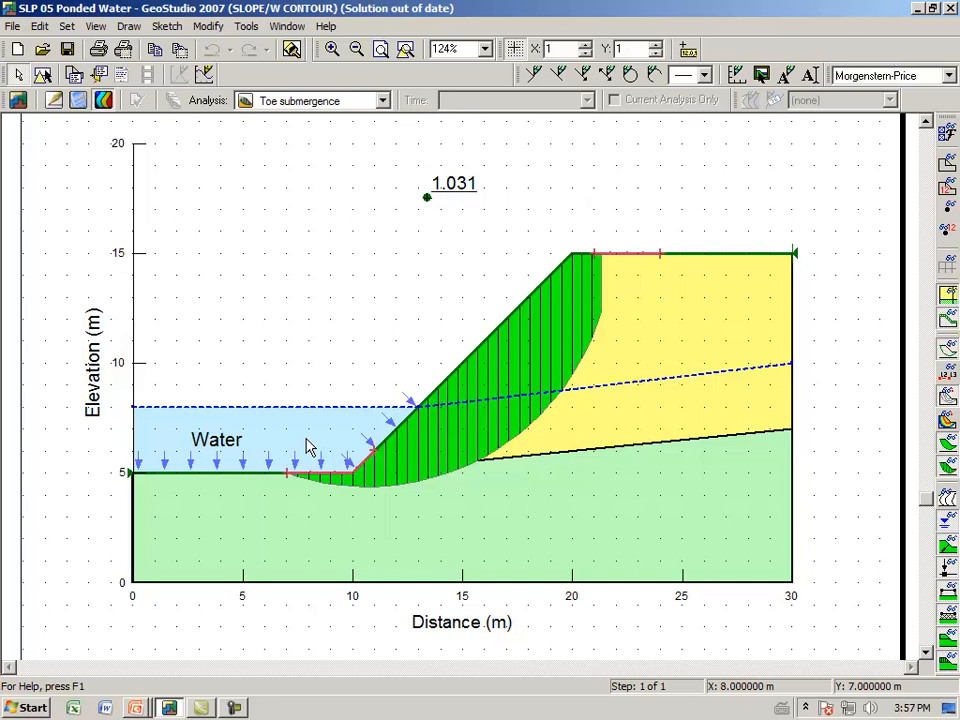
# Switch to the PowerPoint slide show and underline "admissibility" in the Physical admissibility title with the felt tip pen.
pyautogui.hotkey('alt', 'Tab')
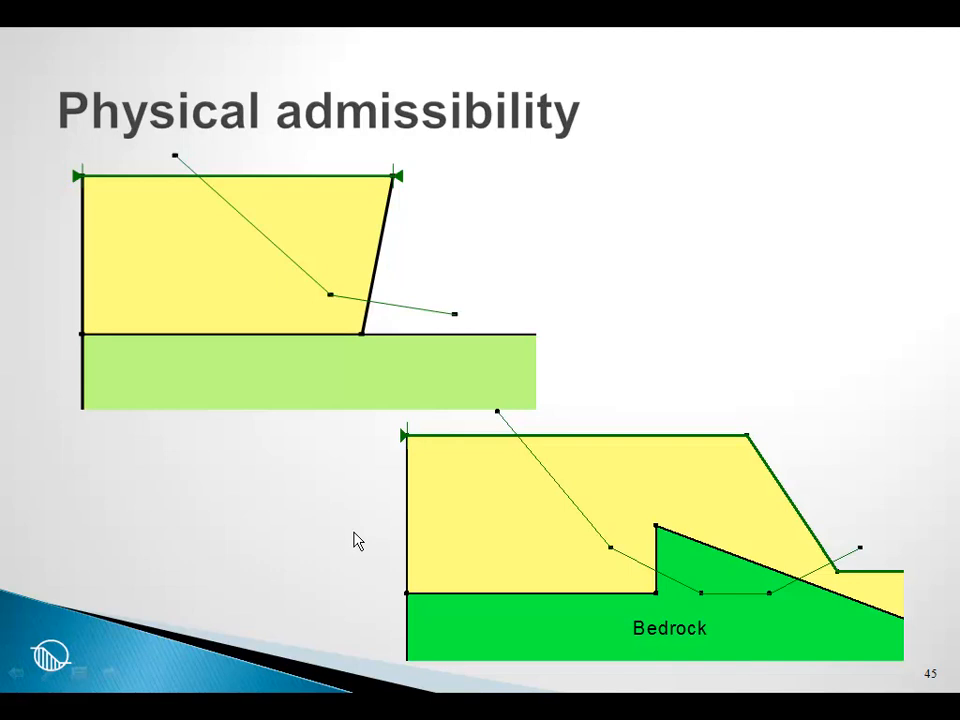
pyautogui.click(46, 677)
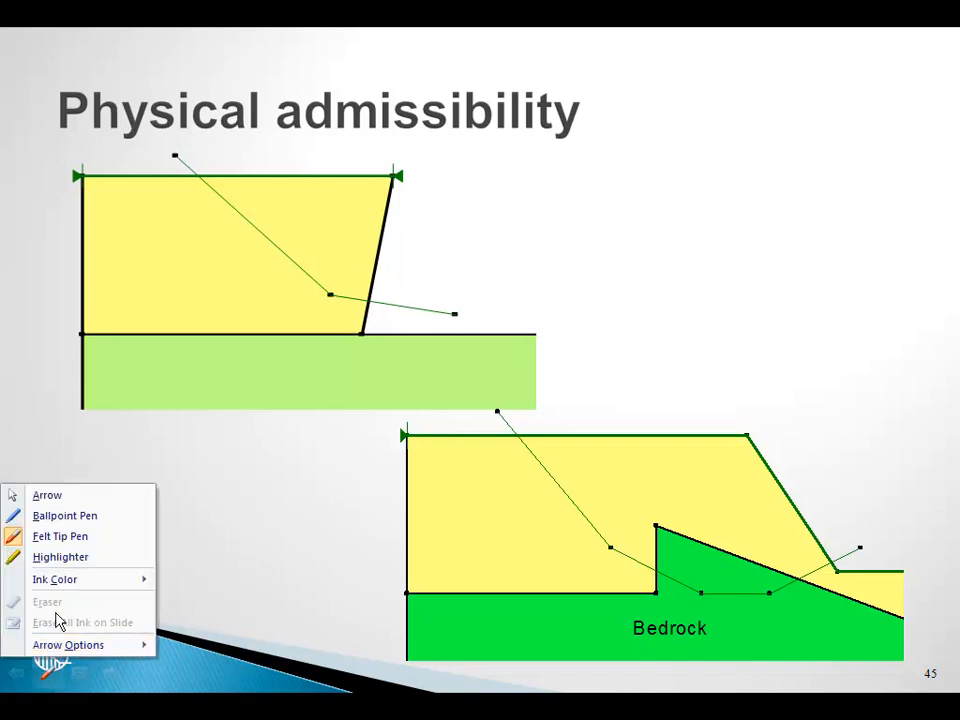
pyautogui.click(69, 538)
pyautogui.moveTo(276, 139); pyautogui.dragTo(556, 143)
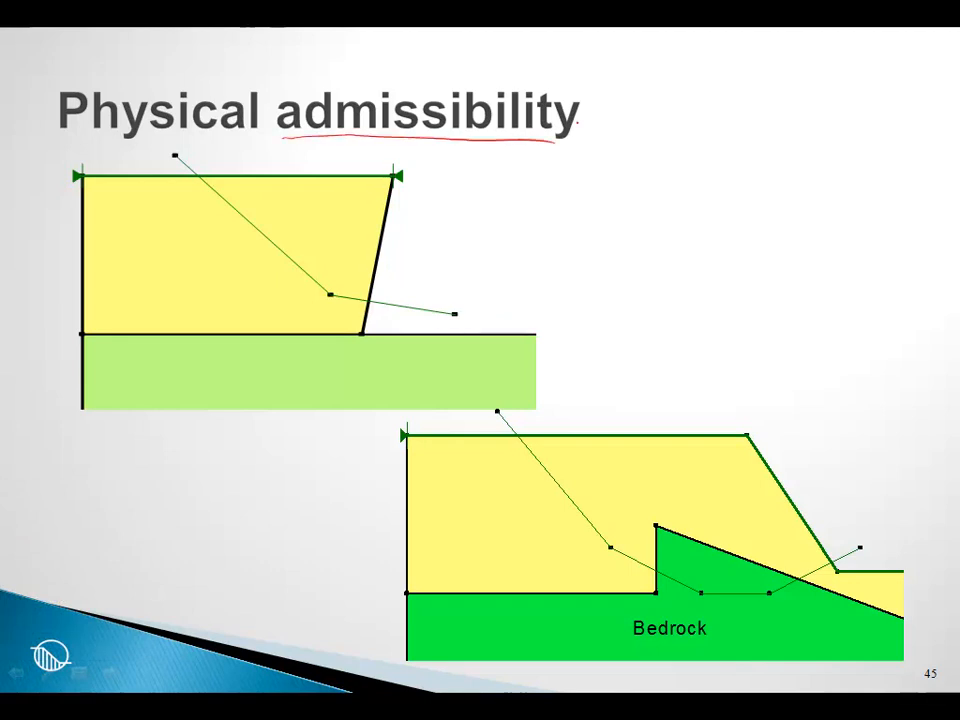